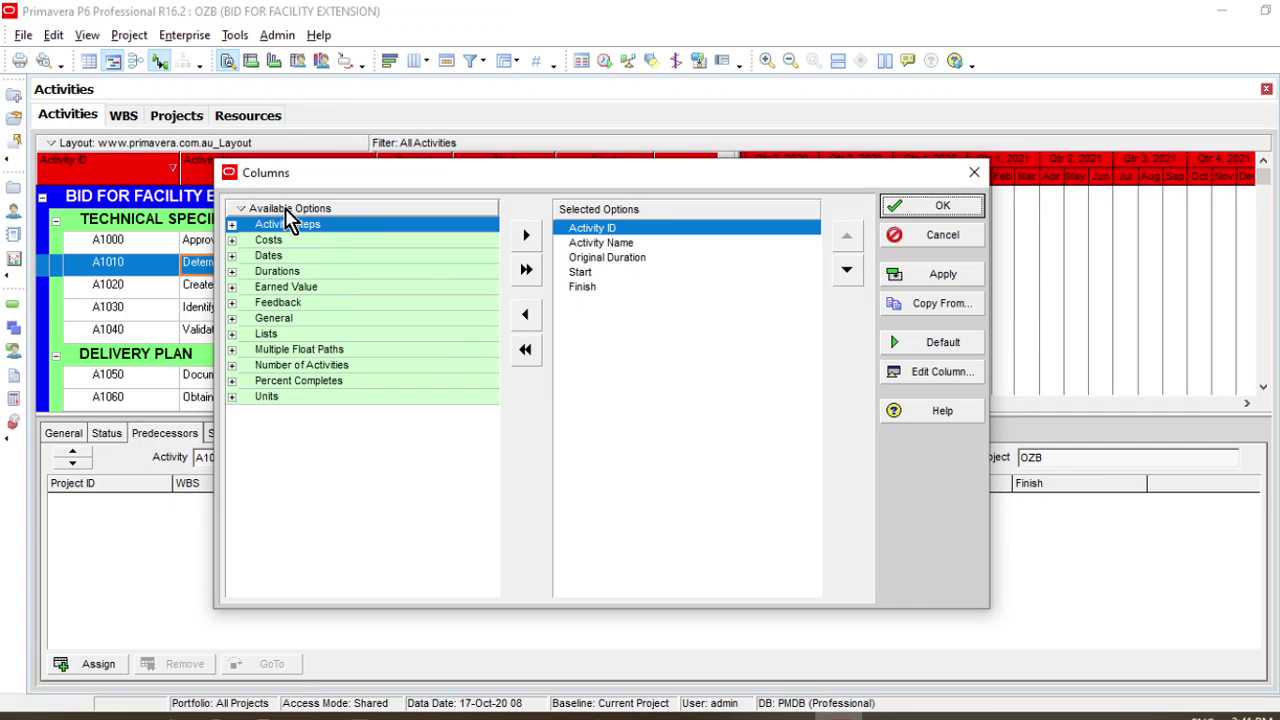
Find the Predecessors field among the available column options by searching for "pred", and add it to the activity table
right_click(252, 220)
left_click(285, 231)
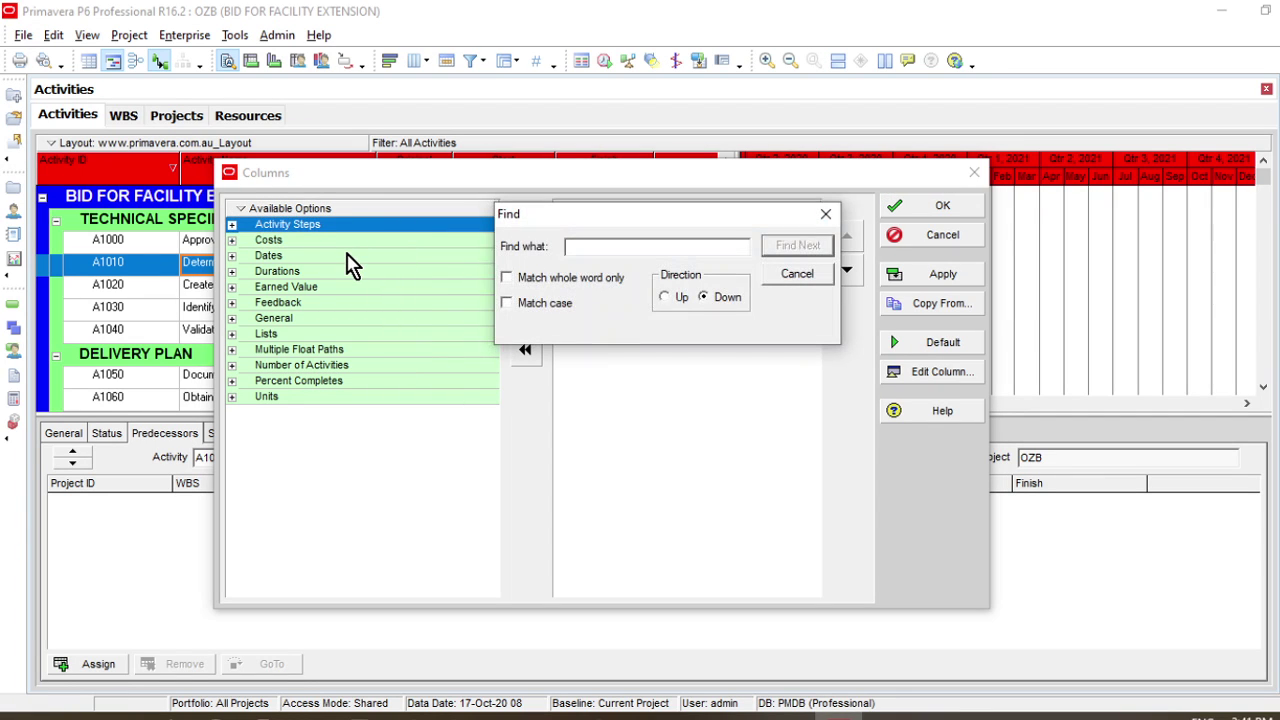
type("pred")
key("Return")
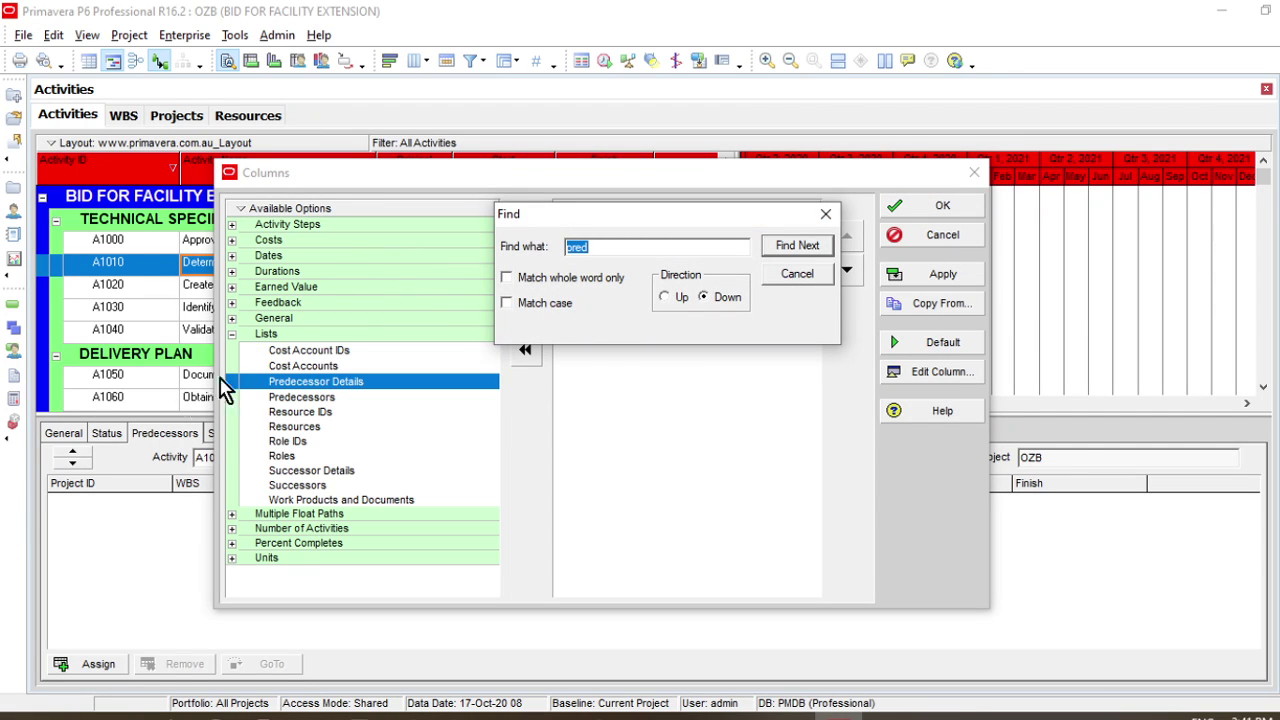
left_click(314, 399)
left_click_drag(565, 225, 700, 257)
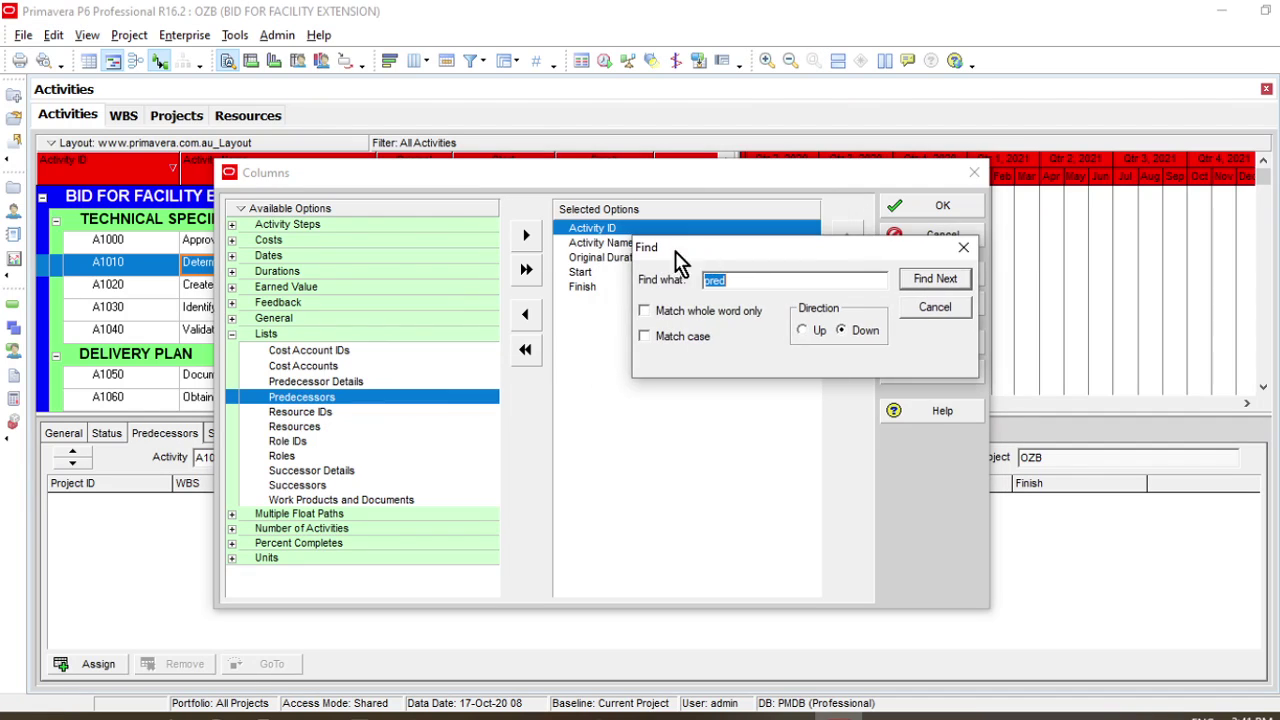
left_click(526, 236)
left_click(930, 308)
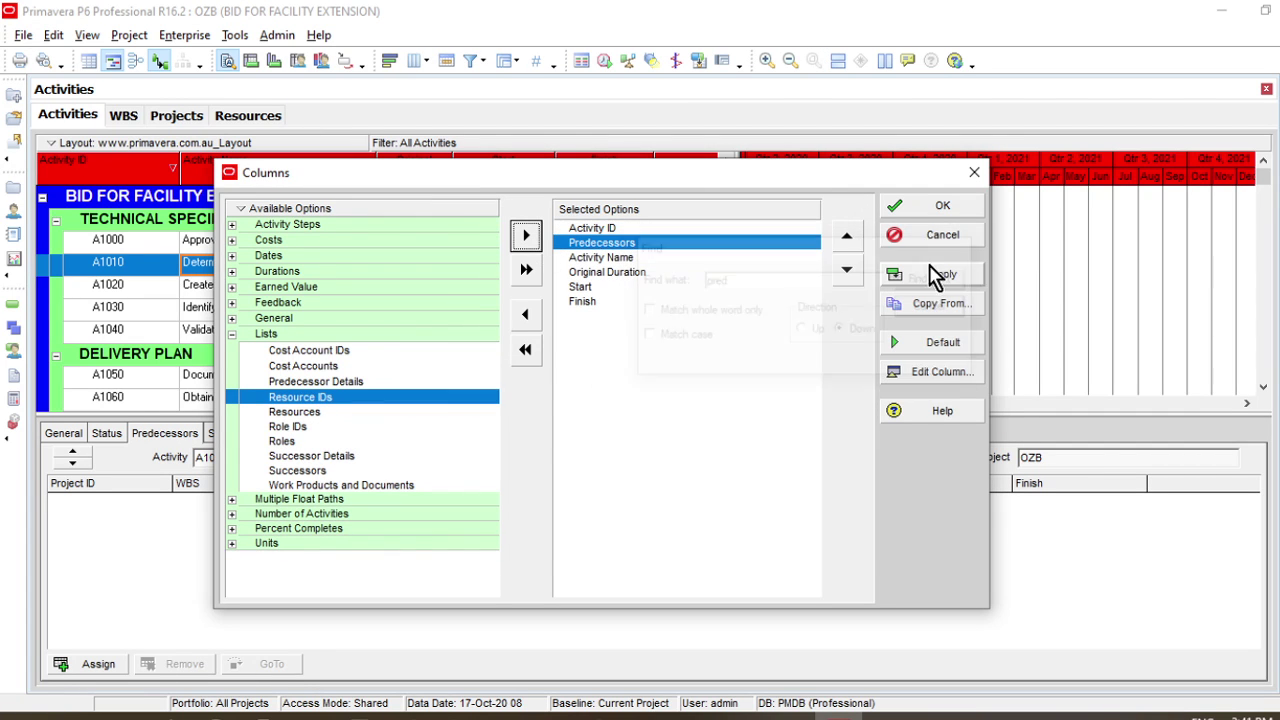
left_click(942, 205)
Place the Predecessors column after Activity Name and widen it, with the activities sorted by Activity ID
left_click_drag(200, 170, 436, 172)
left_click(440, 173)
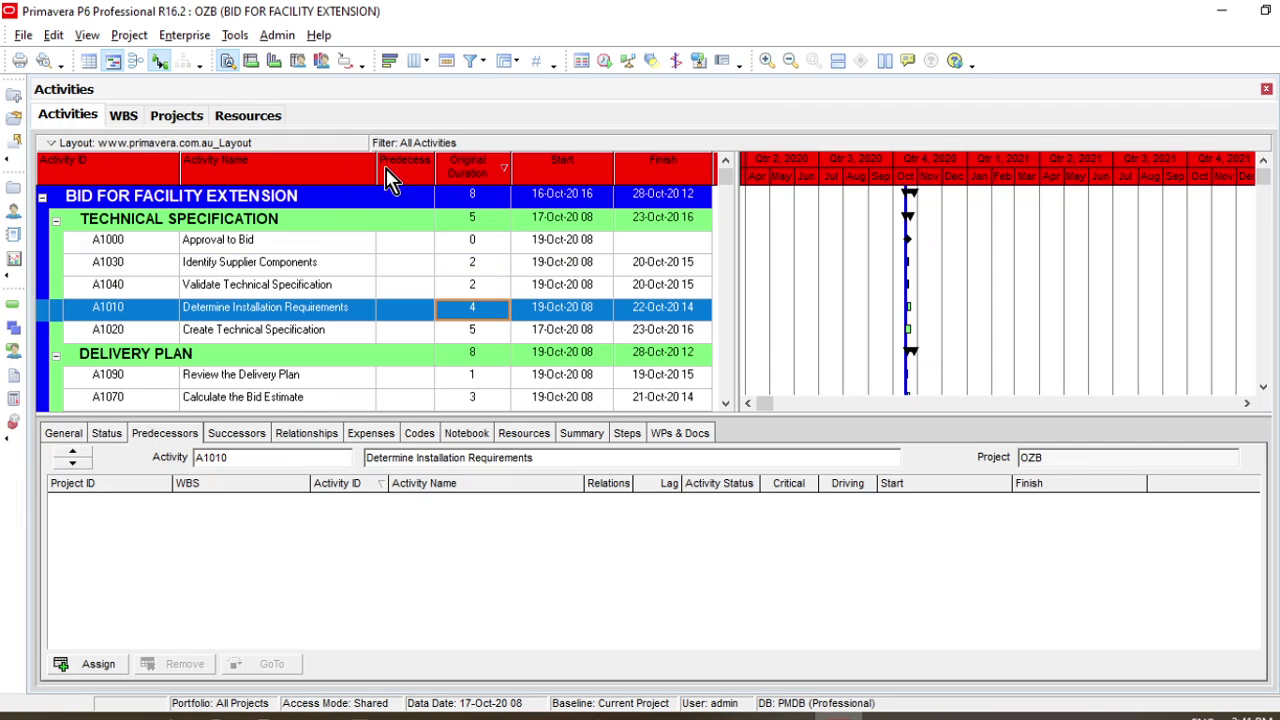
left_click_drag(452, 173, 485, 173)
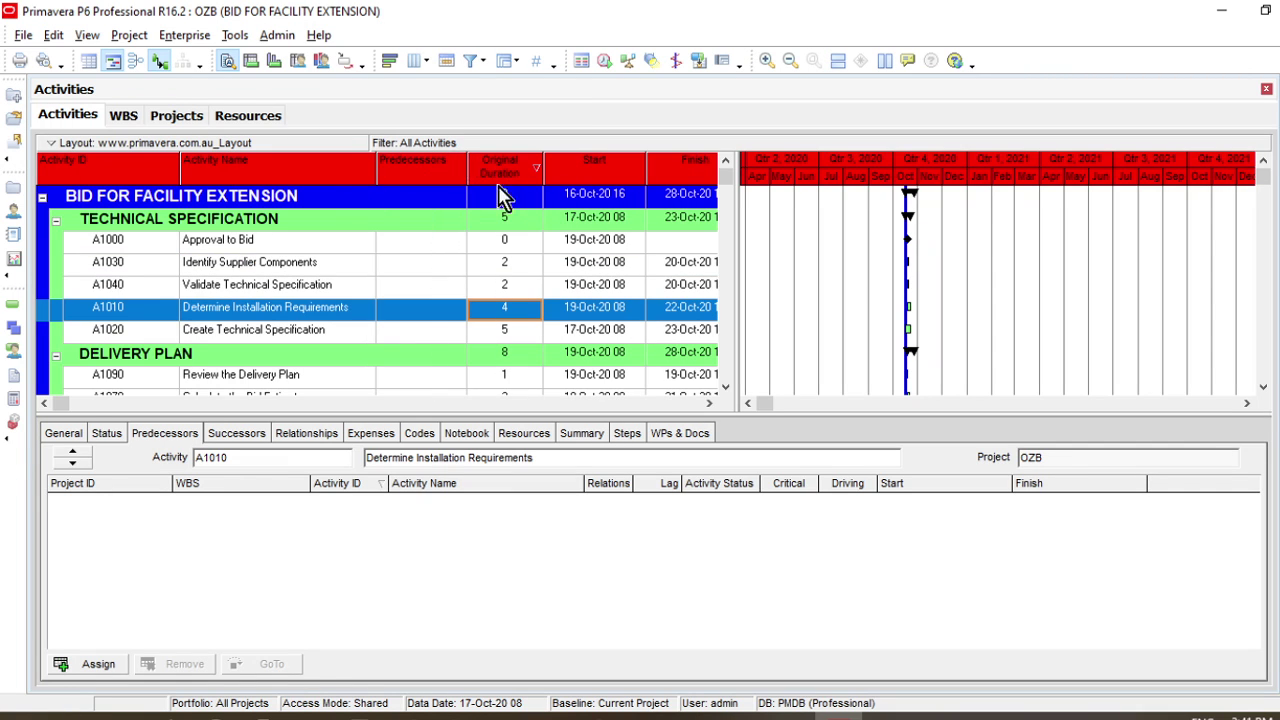
left_click(140, 175)
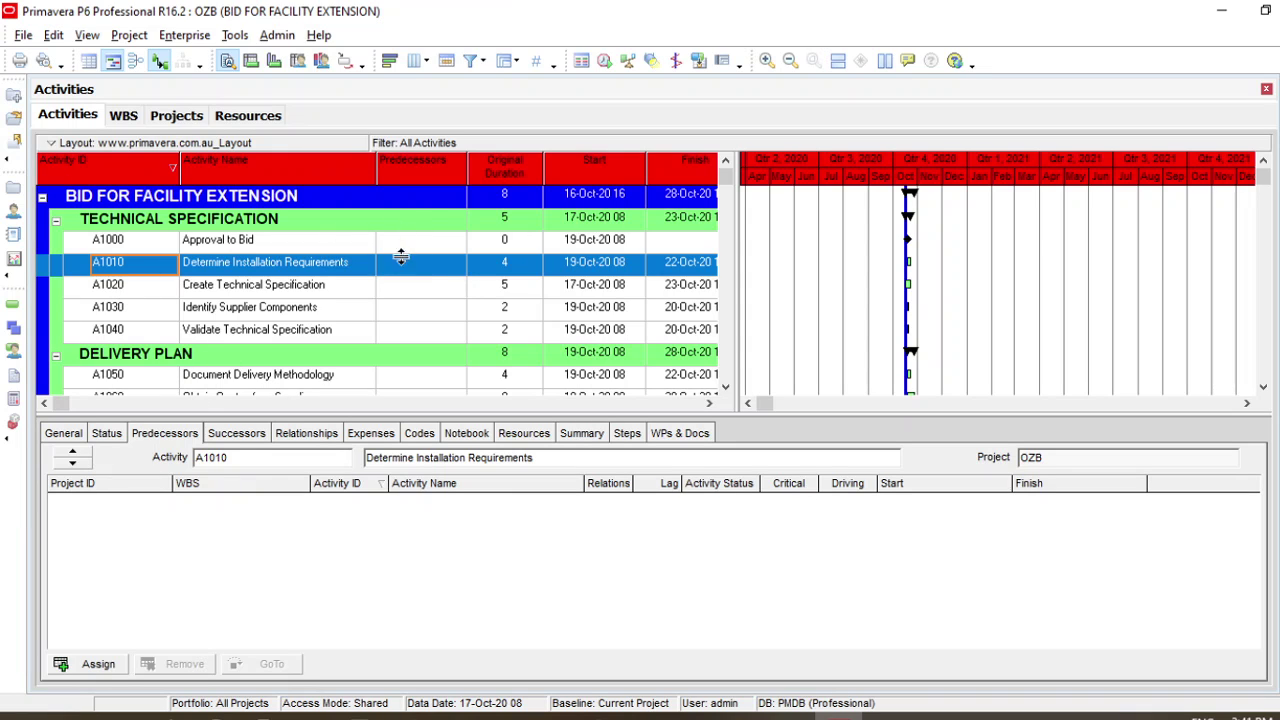
left_click_drag(471, 175, 530, 175)
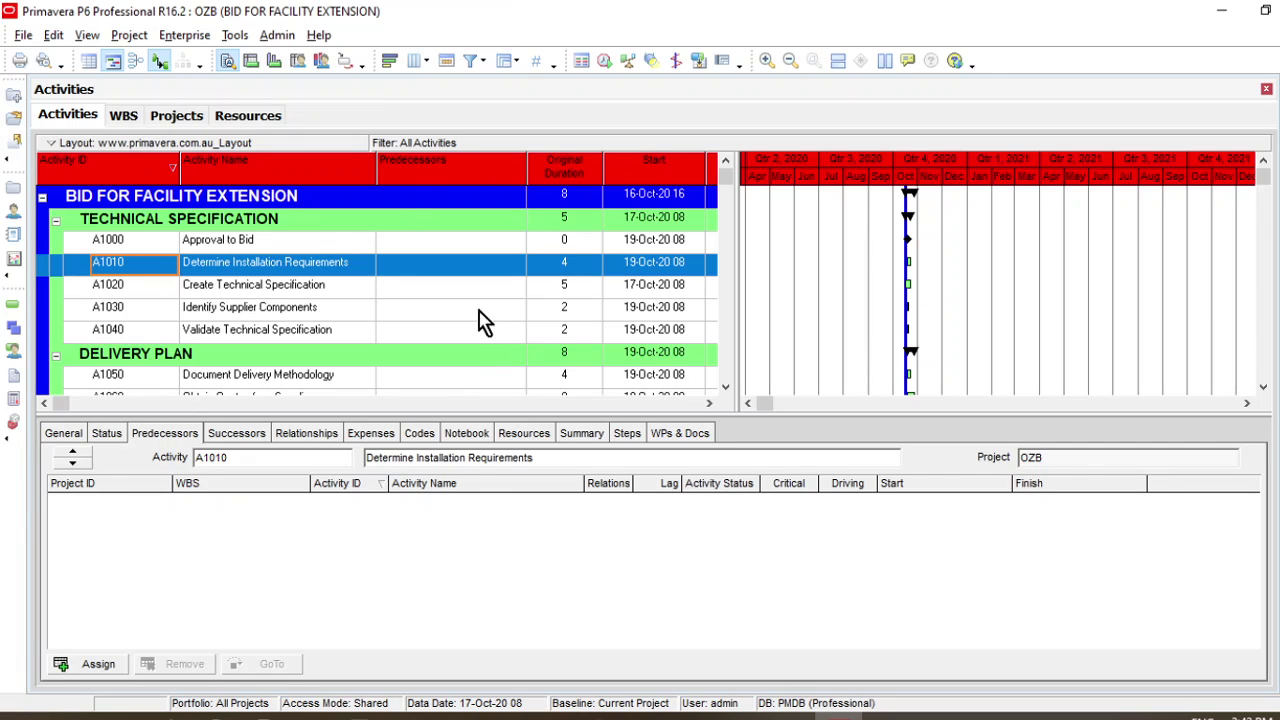
left_click(292, 244)
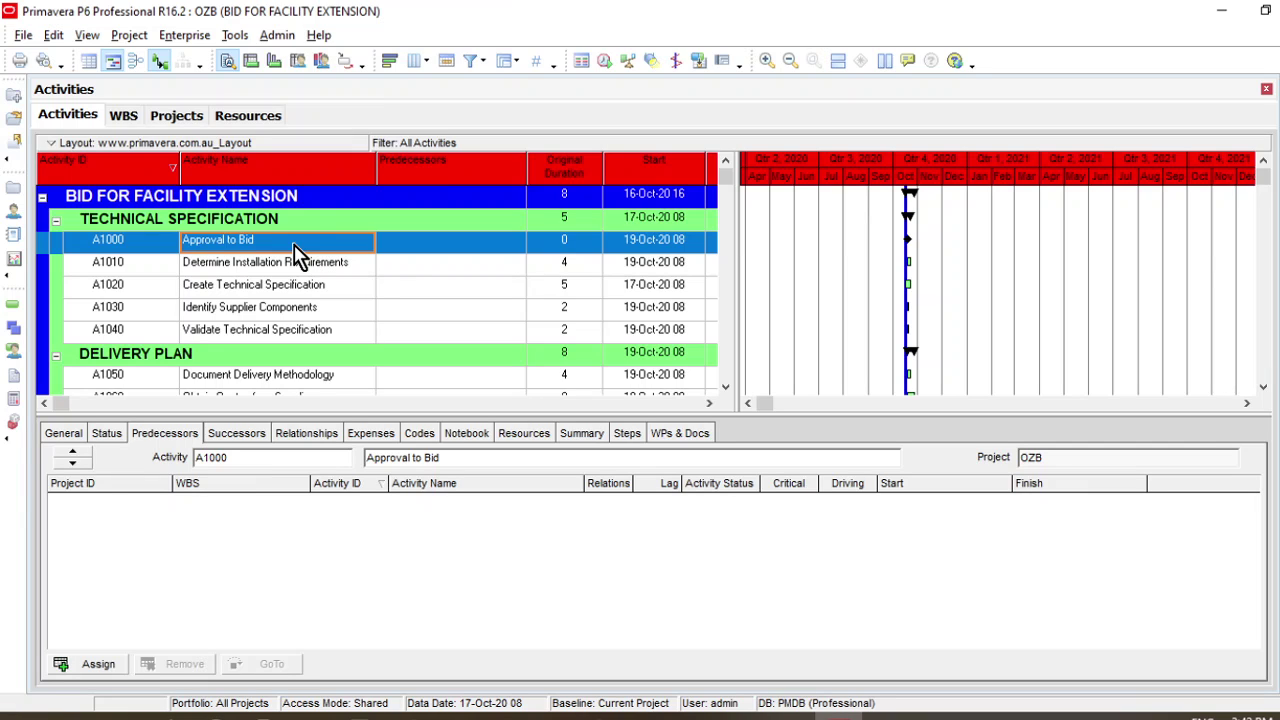
left_click(474, 266)
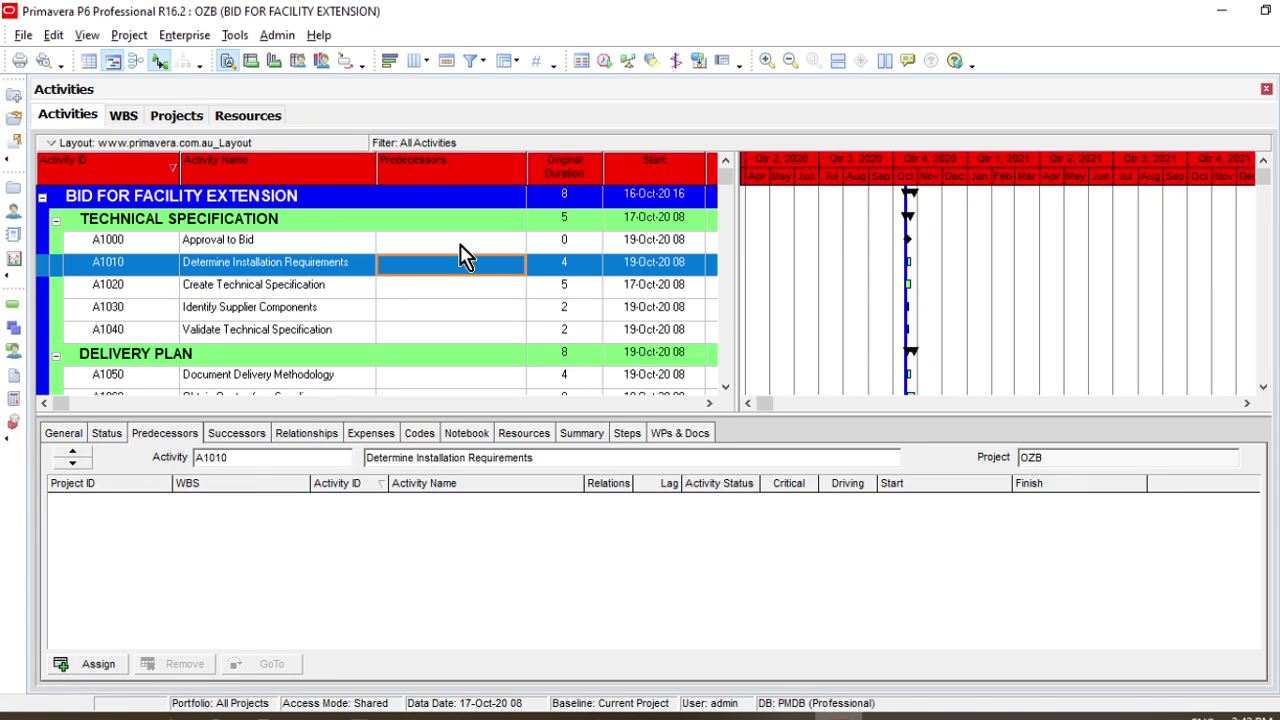
left_click(466, 244)
left_click(491, 266)
left_click(475, 243)
double_click(476, 250)
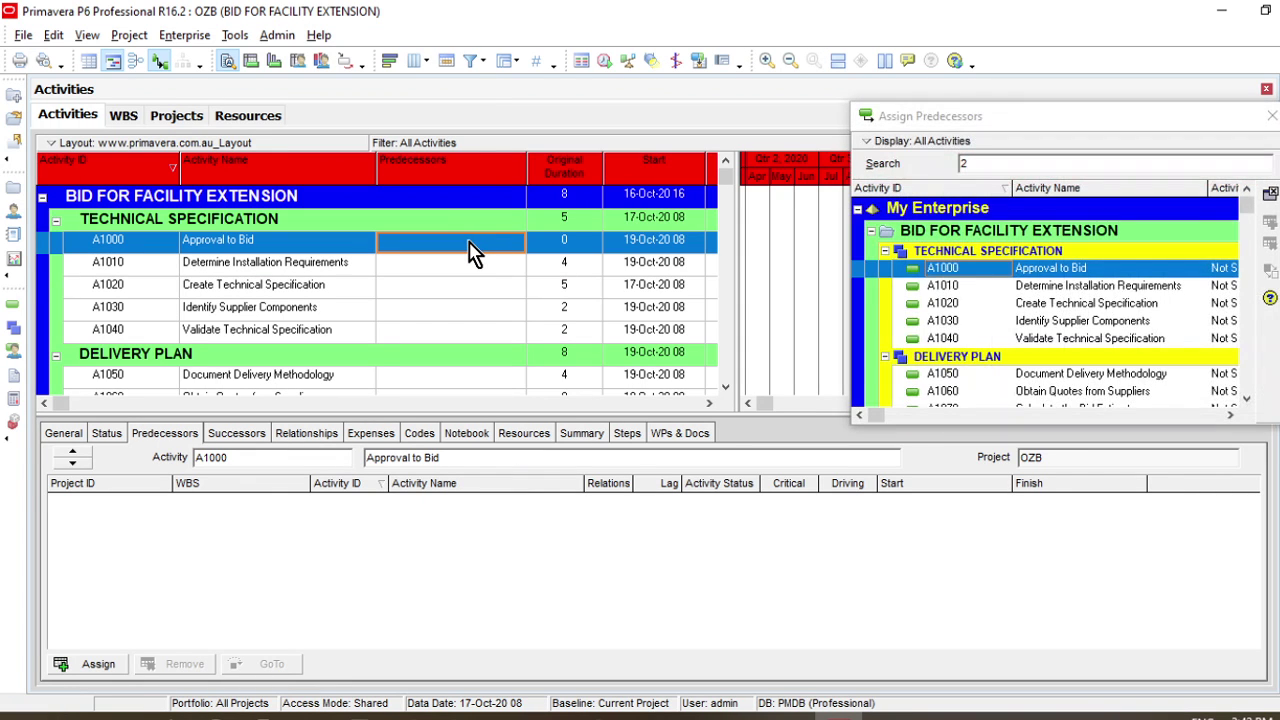
left_click(1052, 272)
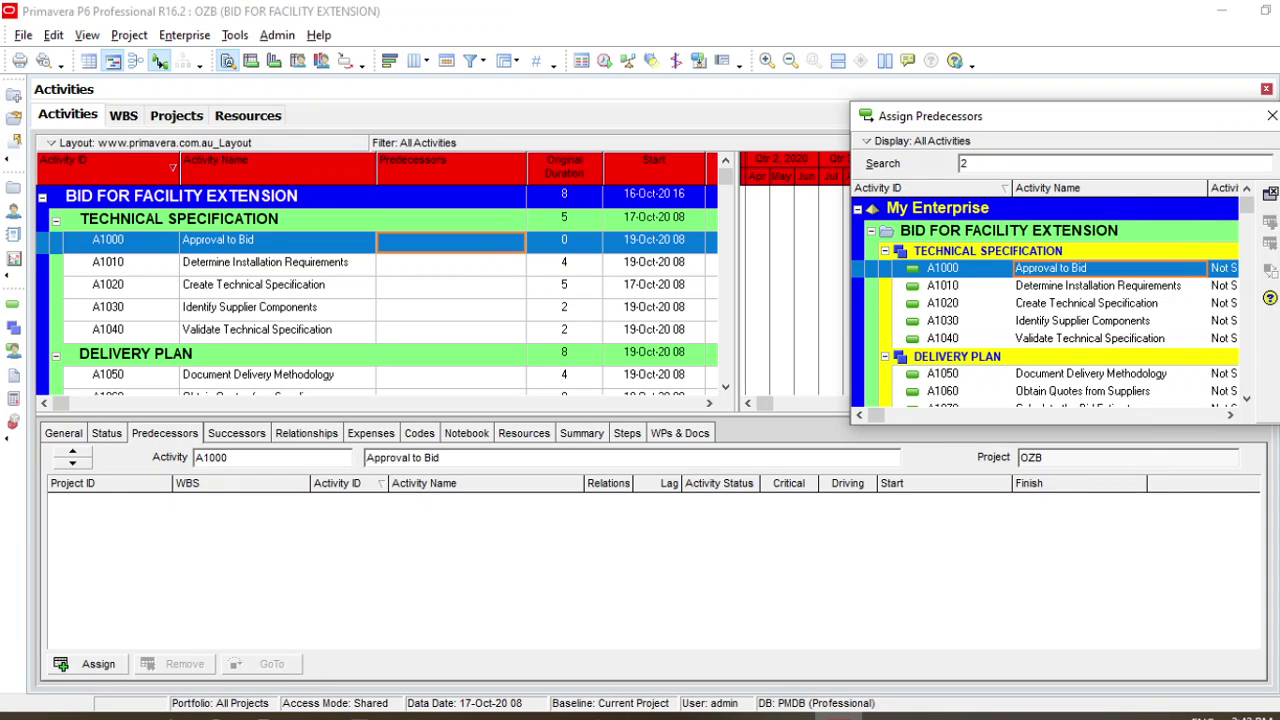
left_click(1271, 115)
Assign A1000 Approval to Bid as predecessor of A1010 Determine Installation Requirements, checking the Workshop 7 relationships table in PowerPoint
left_click(440, 267)
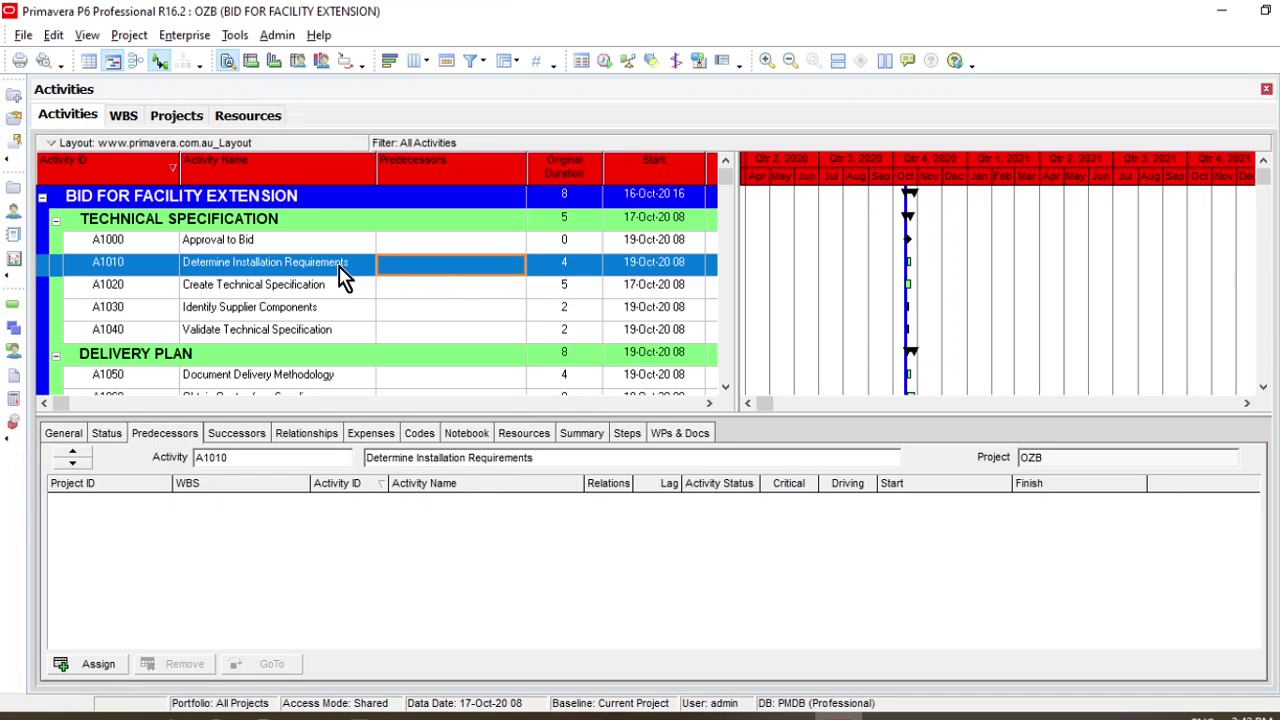
left_click(340, 268)
double_click(456, 268)
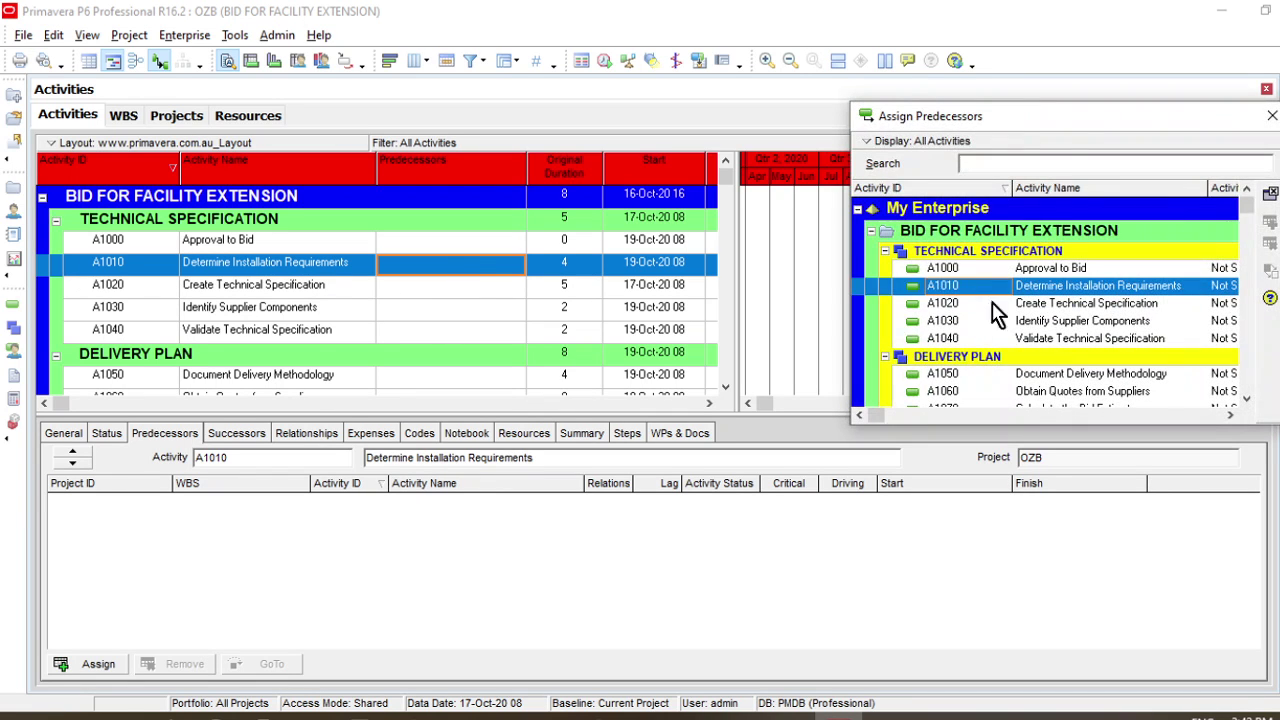
left_click(1055, 268)
left_click(790, 716)
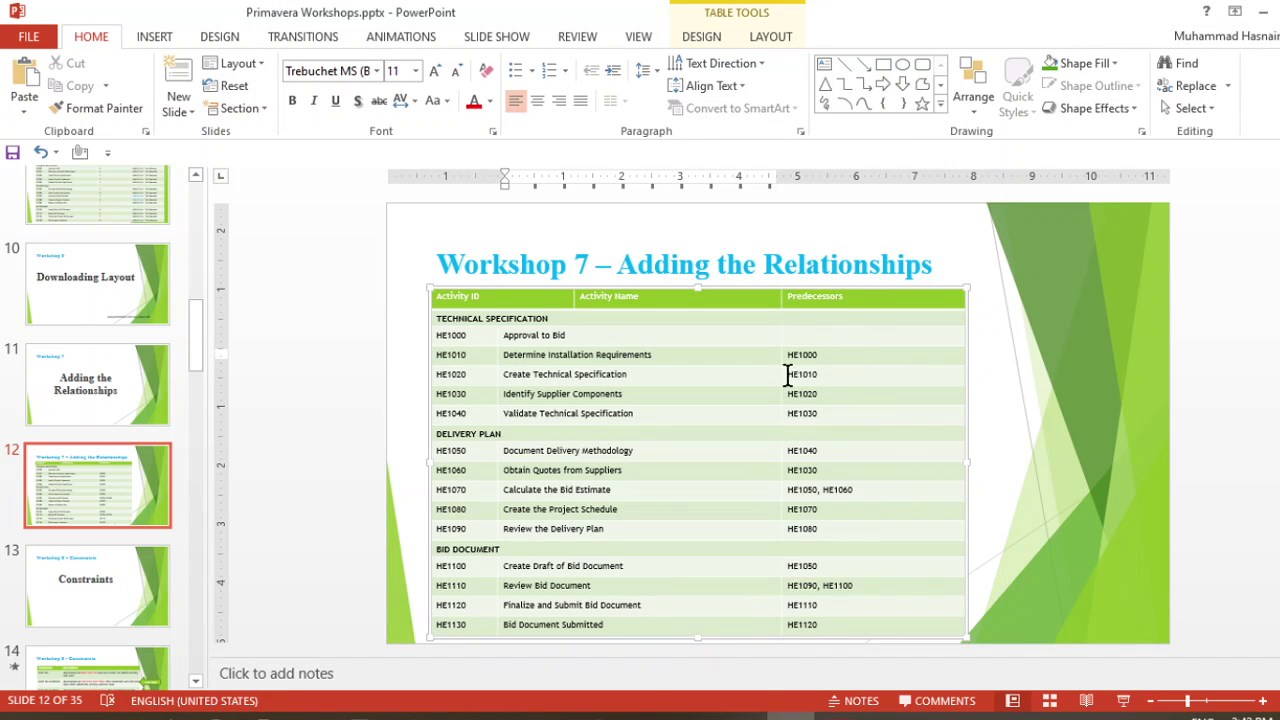
left_click(830, 360)
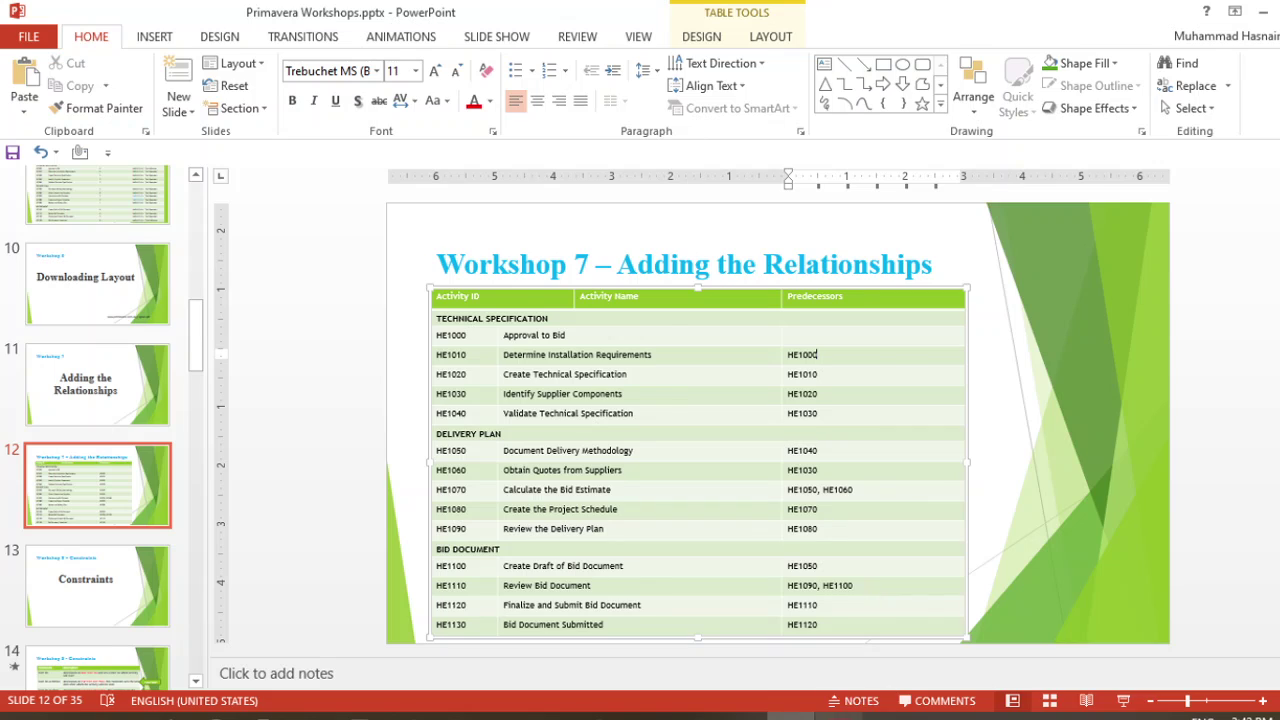
key("alt+Tab")
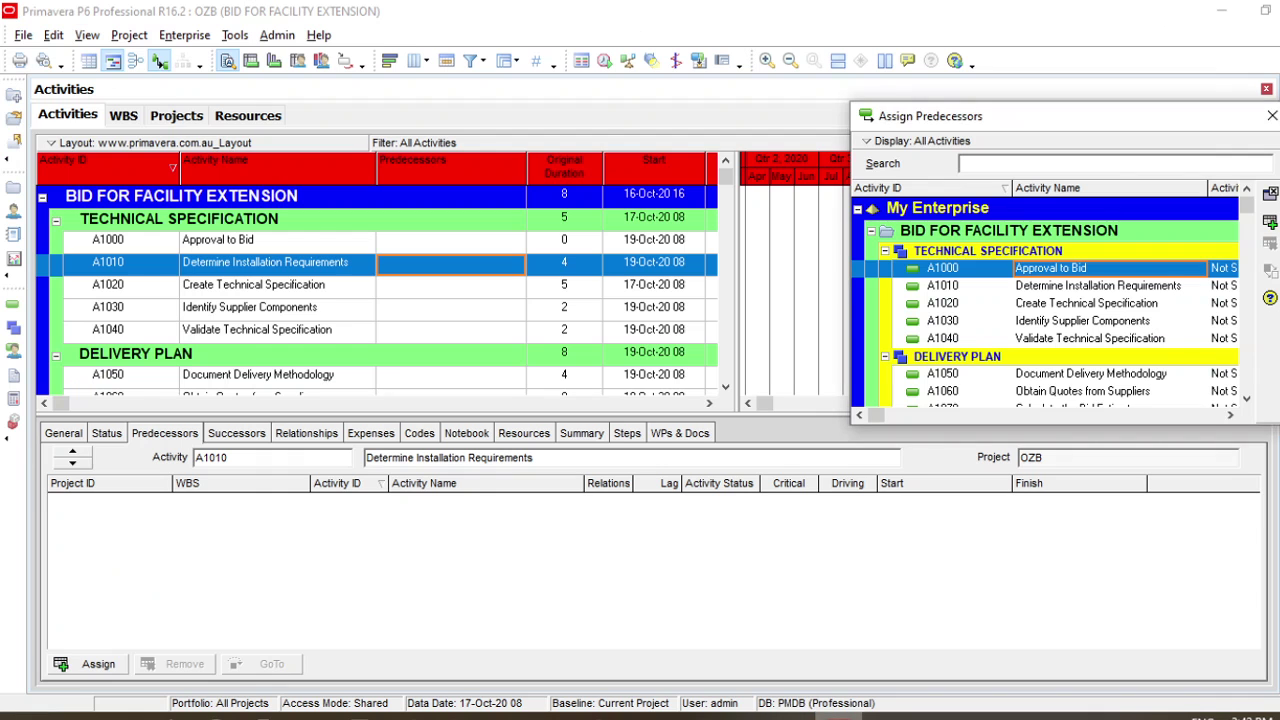
left_click(128, 243)
left_click(424, 264)
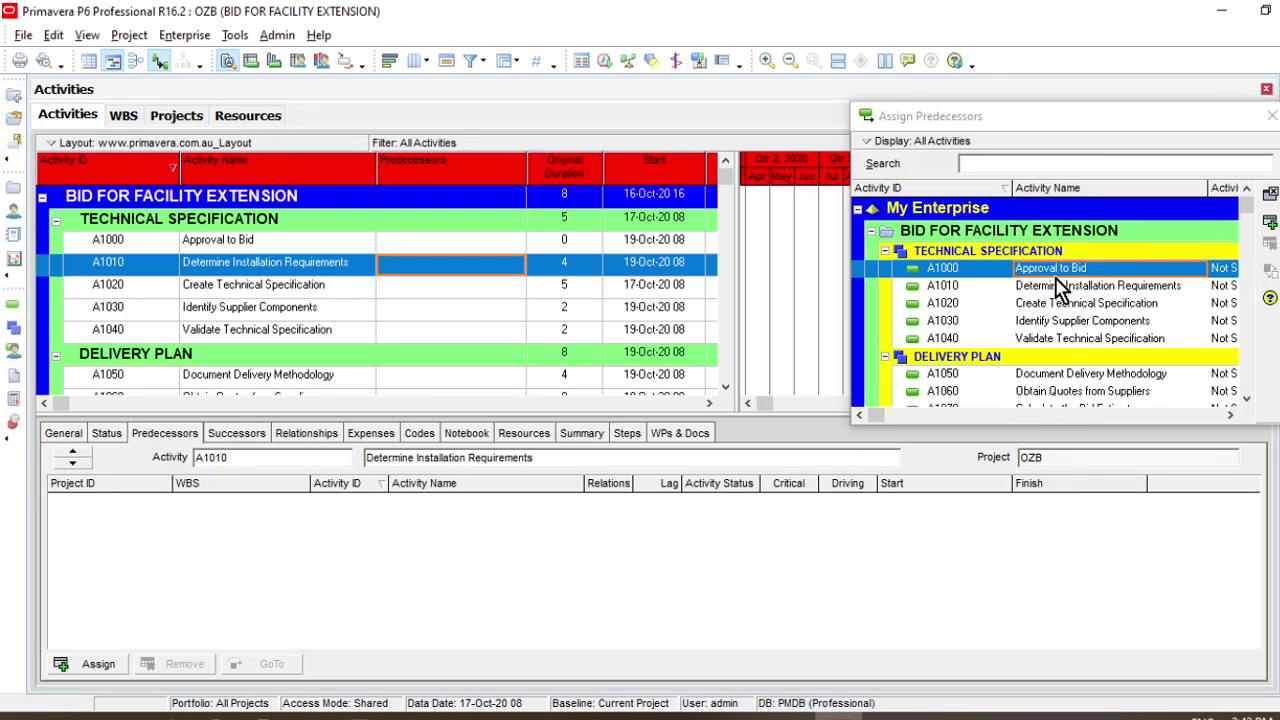
left_click(1270, 222)
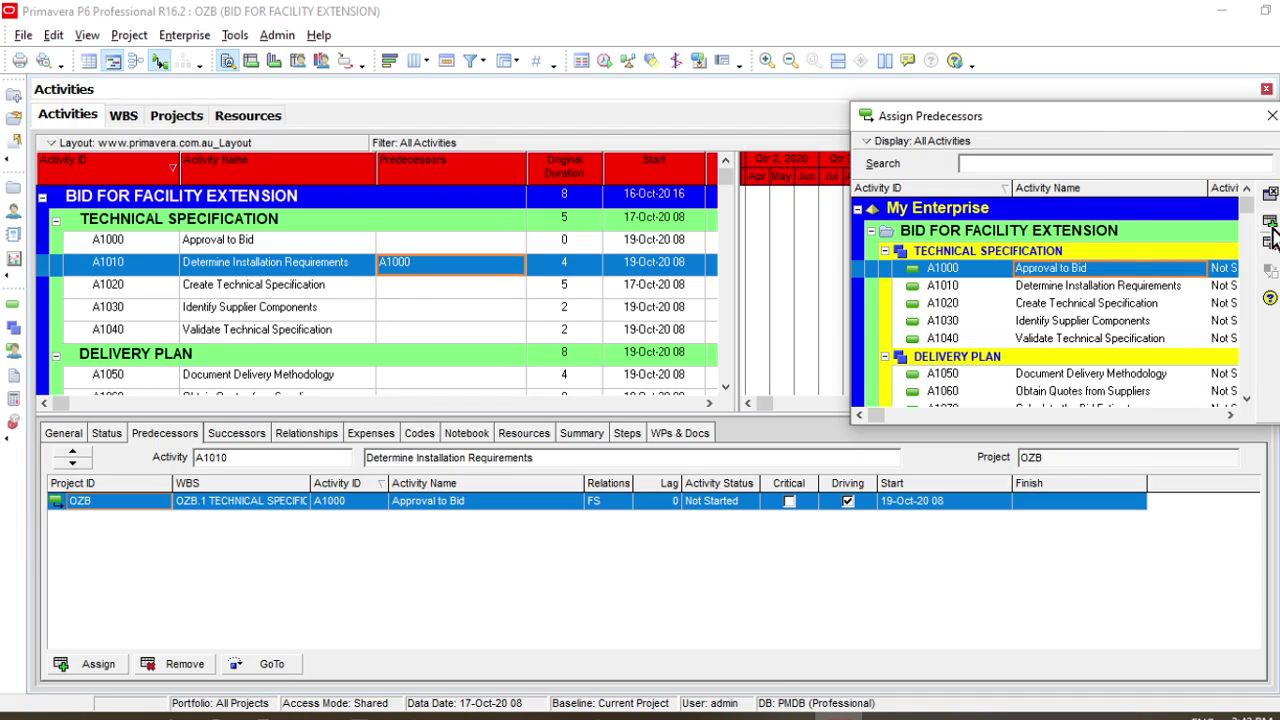
Assign A1010 Determine Installation Requirements as the predecessor of A1020 Create Technical Specification
left_click(422, 270)
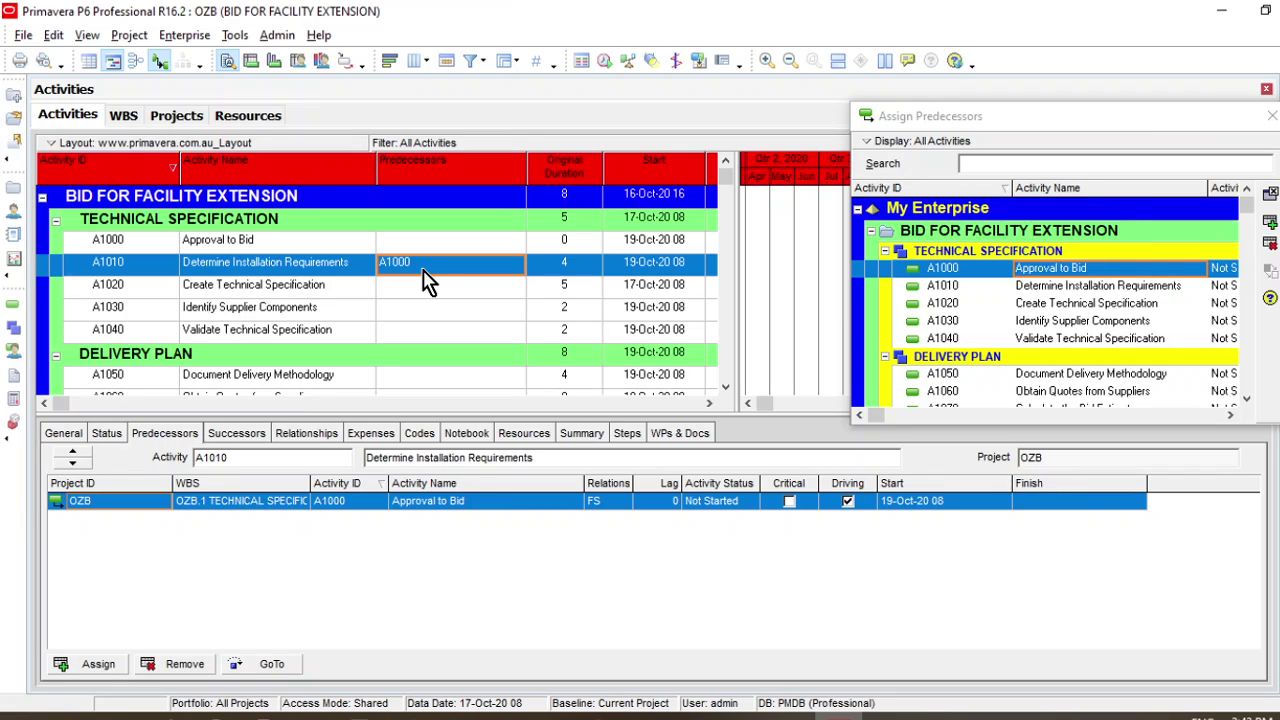
left_click(437, 300)
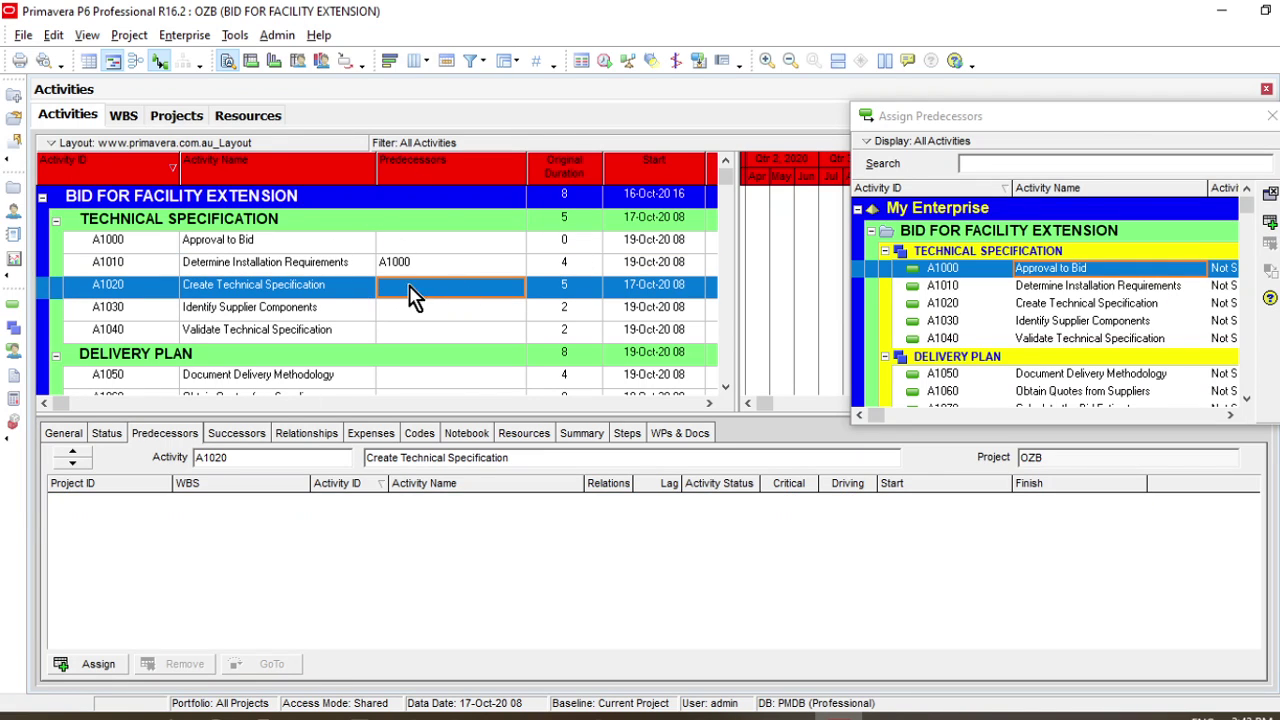
left_click(160, 292)
left_click(447, 297)
left_click(1075, 286)
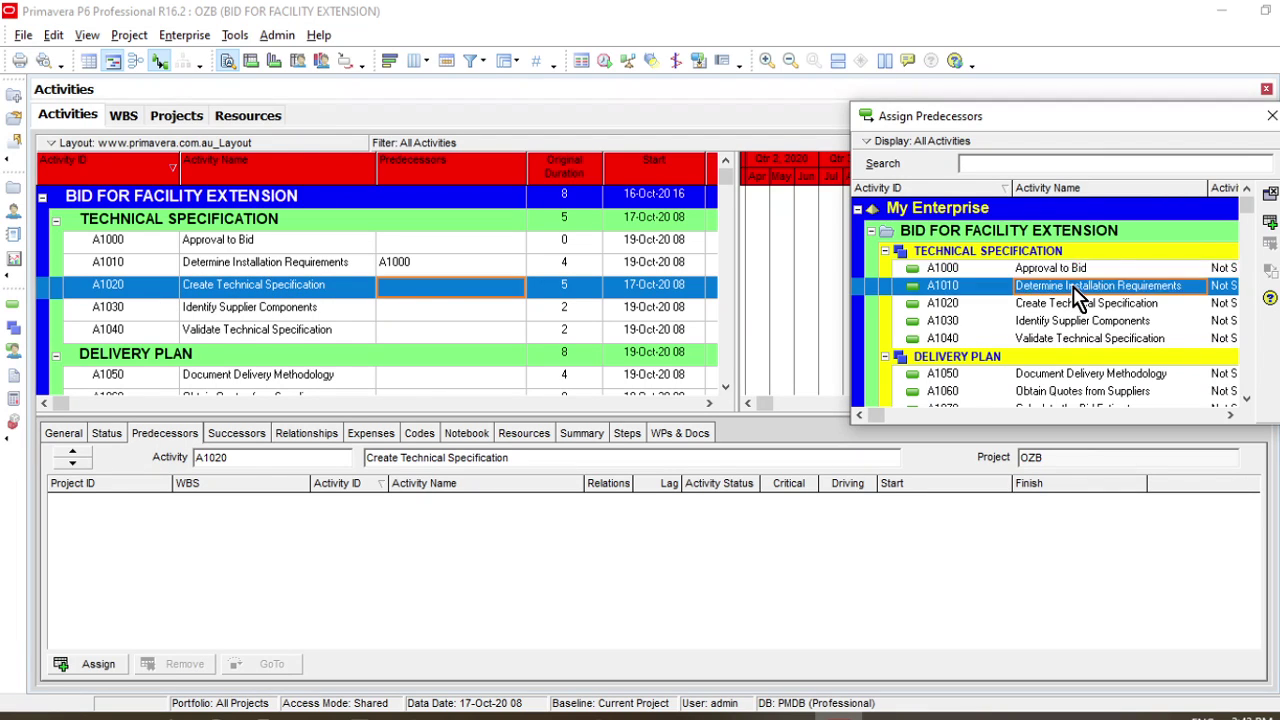
left_click(1271, 222)
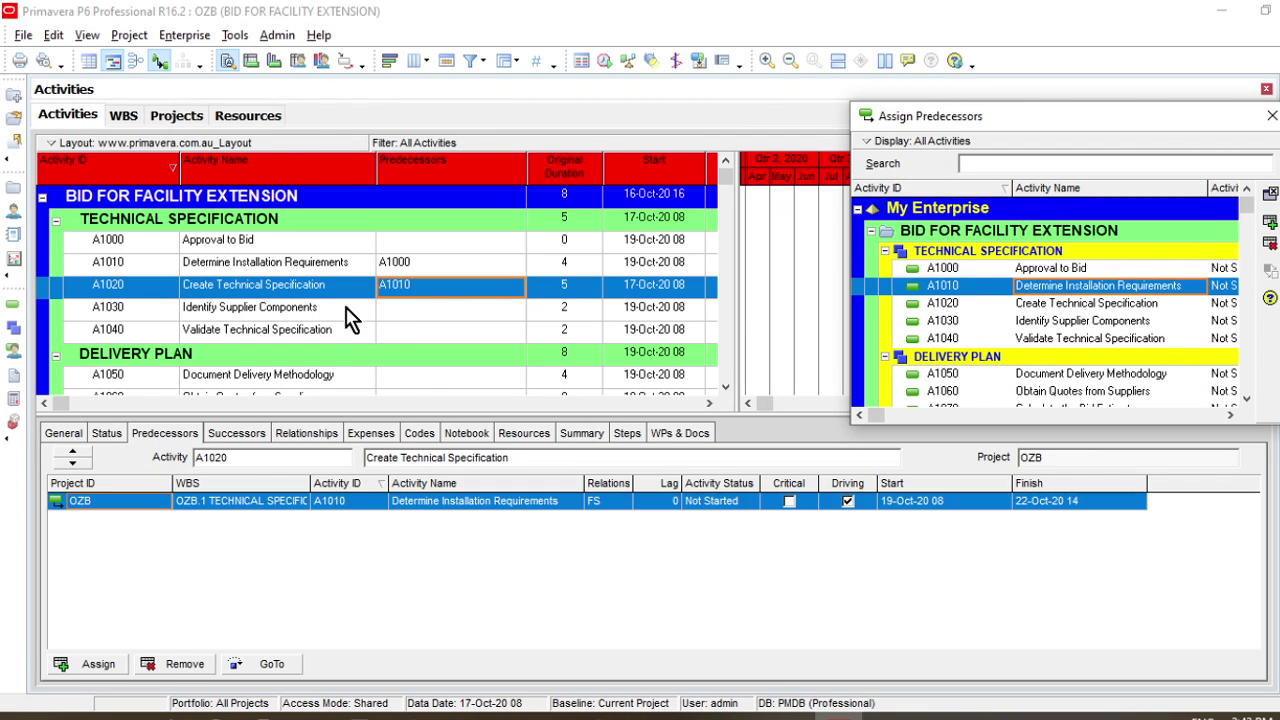
Assign A1020 Create Technical Specification as predecessor of A1030 Identify Supplier Components, after consulting the relationships table in PowerPoint
left_click(470, 308)
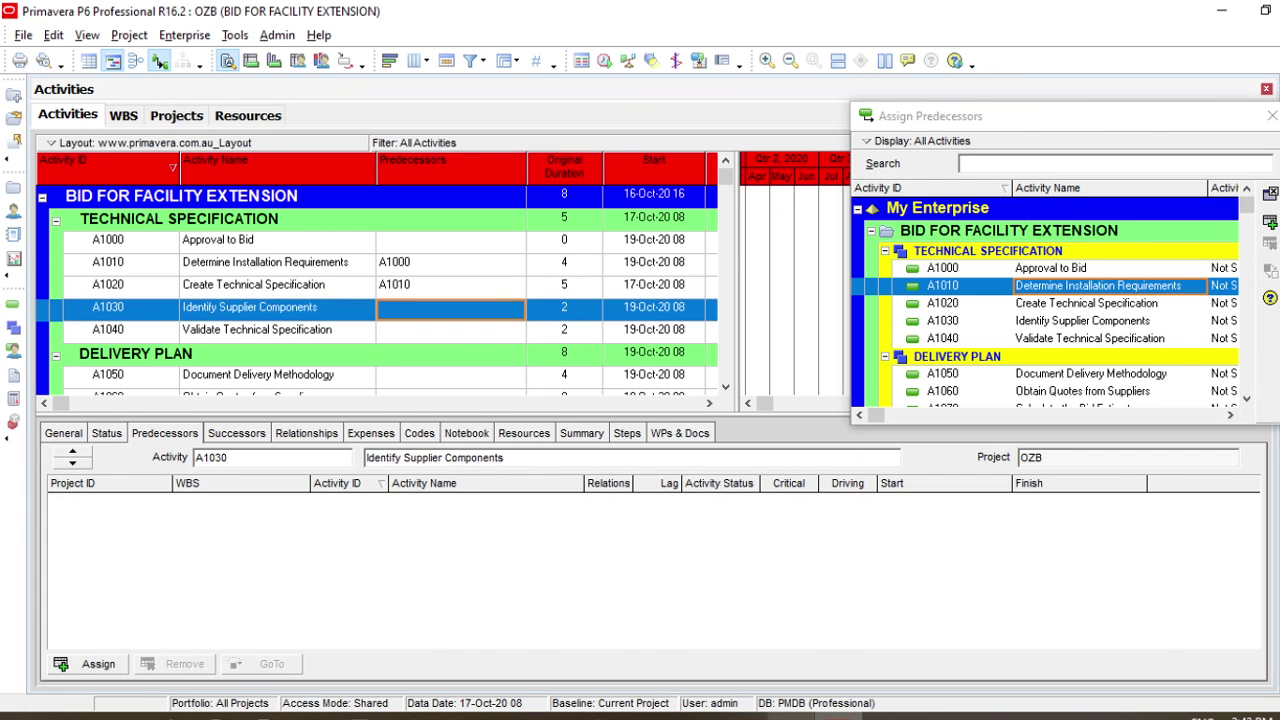
left_click(790, 714)
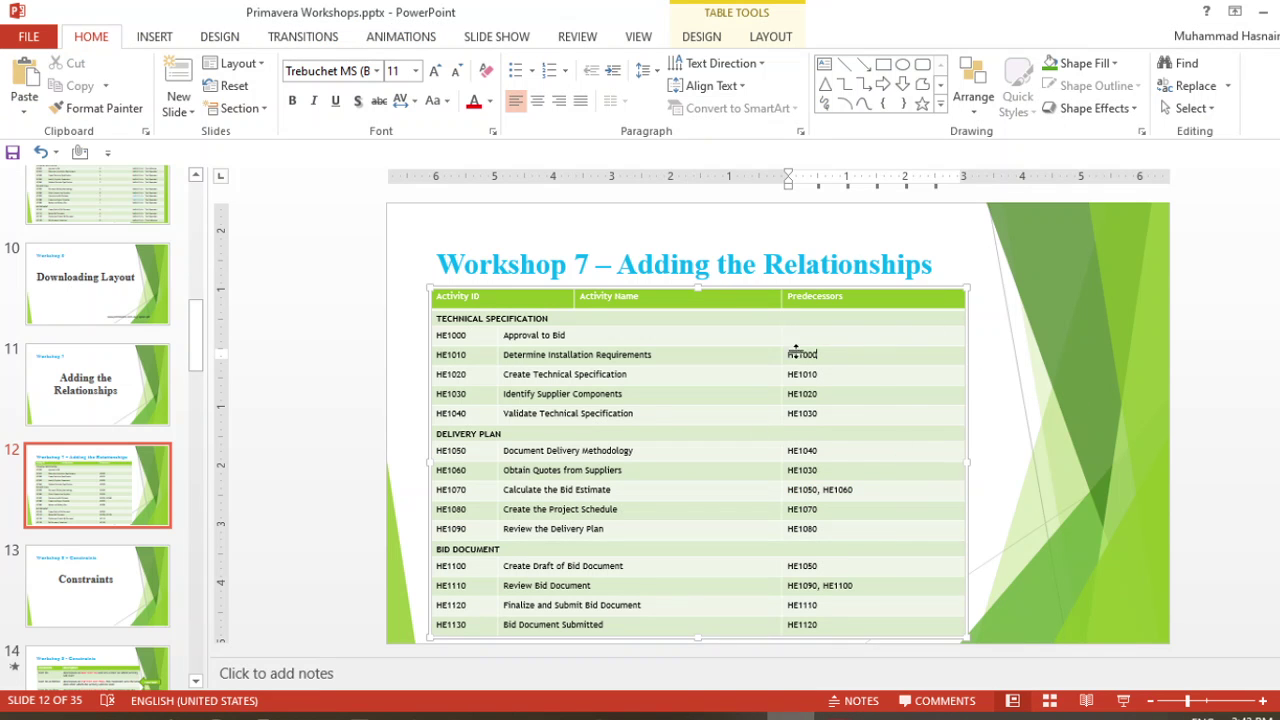
left_click(838, 716)
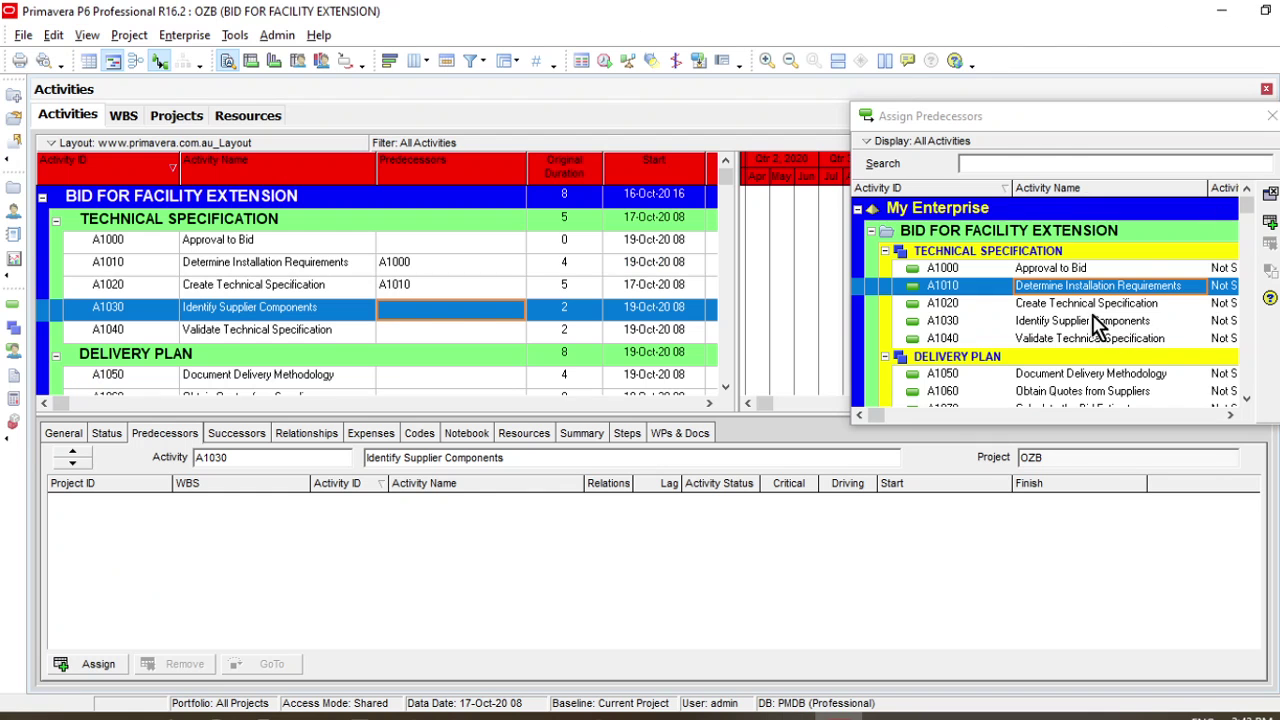
left_click(1080, 304)
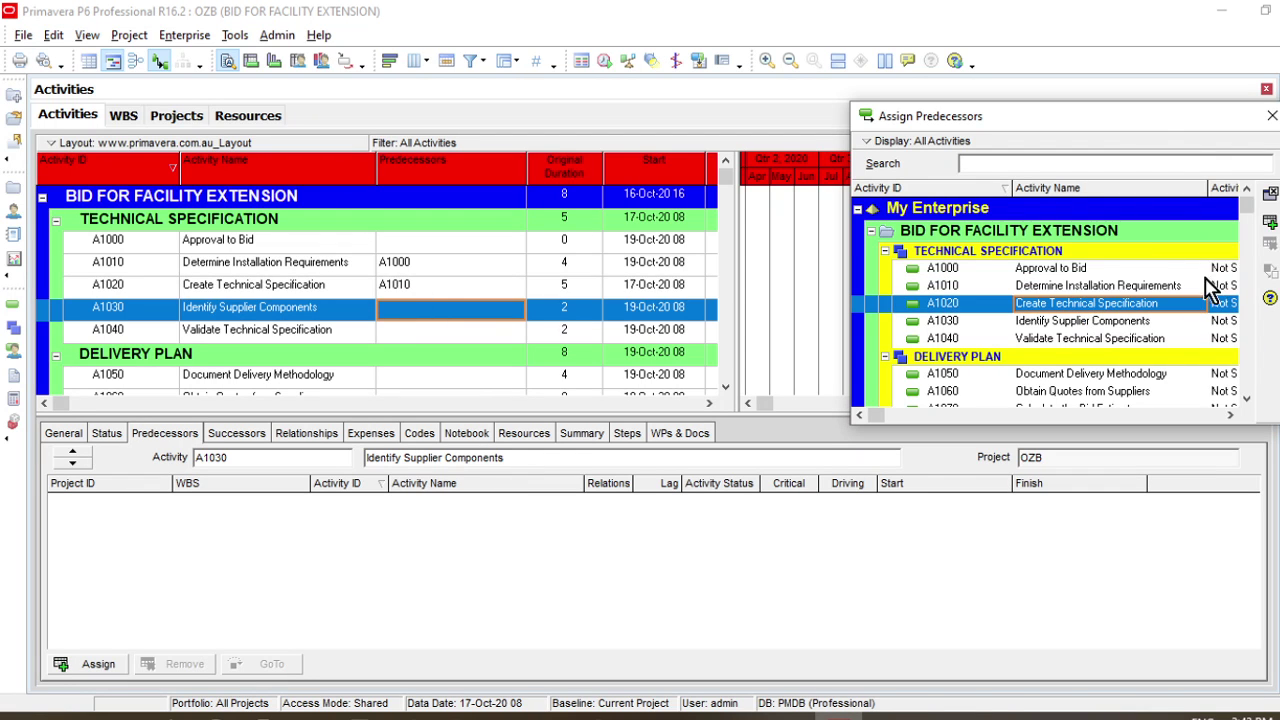
left_click(1270, 221)
Assign A1030 Identify Supplier Components as the predecessor of A1040 Validate Technical Specification
left_click(465, 338)
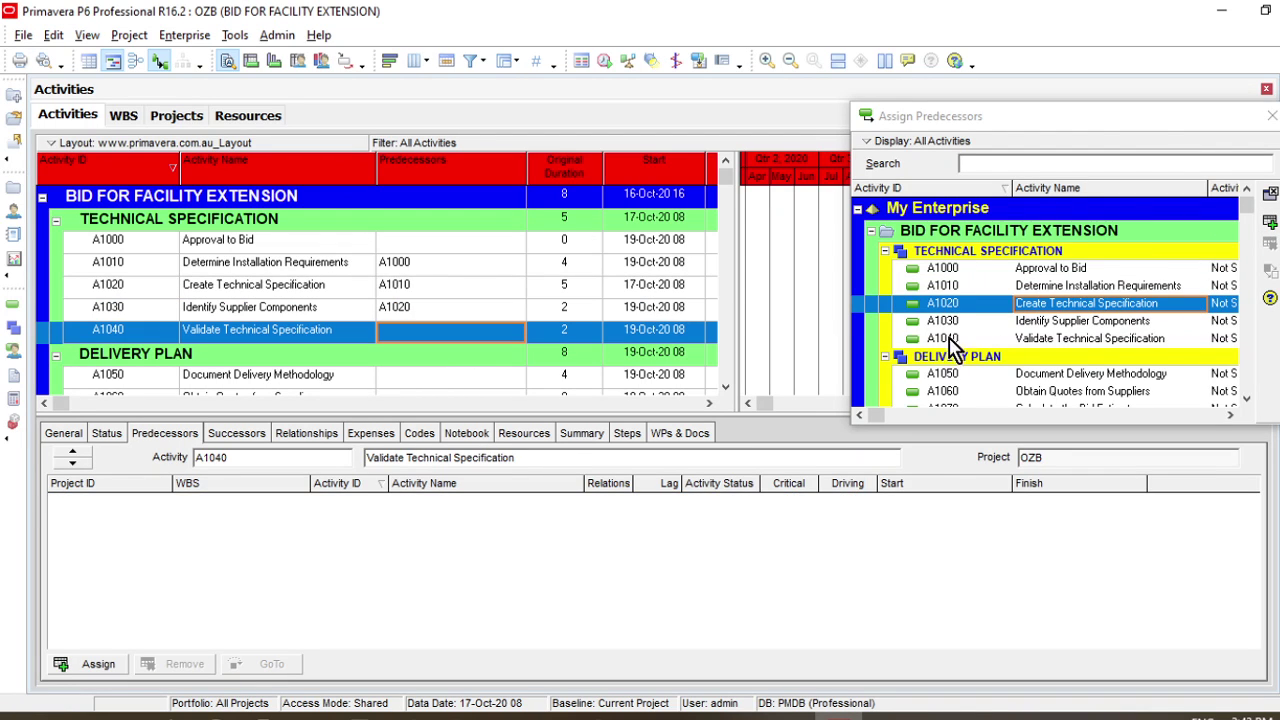
left_click(1075, 321)
left_click(1268, 222)
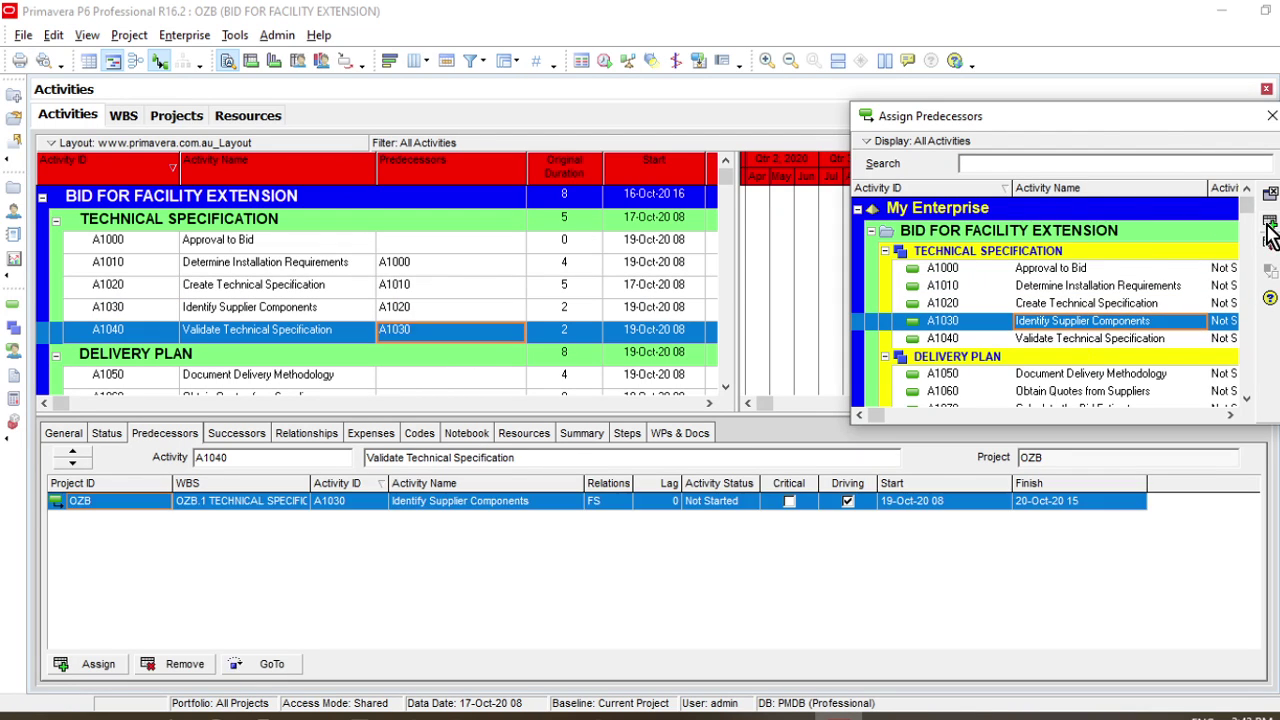
Assign A1040 Validate Technical Specification as the predecessor of A1050 Document Delivery Methodology, checking the Workshop 7 relationships table in PowerPoint
left_click(451, 376)
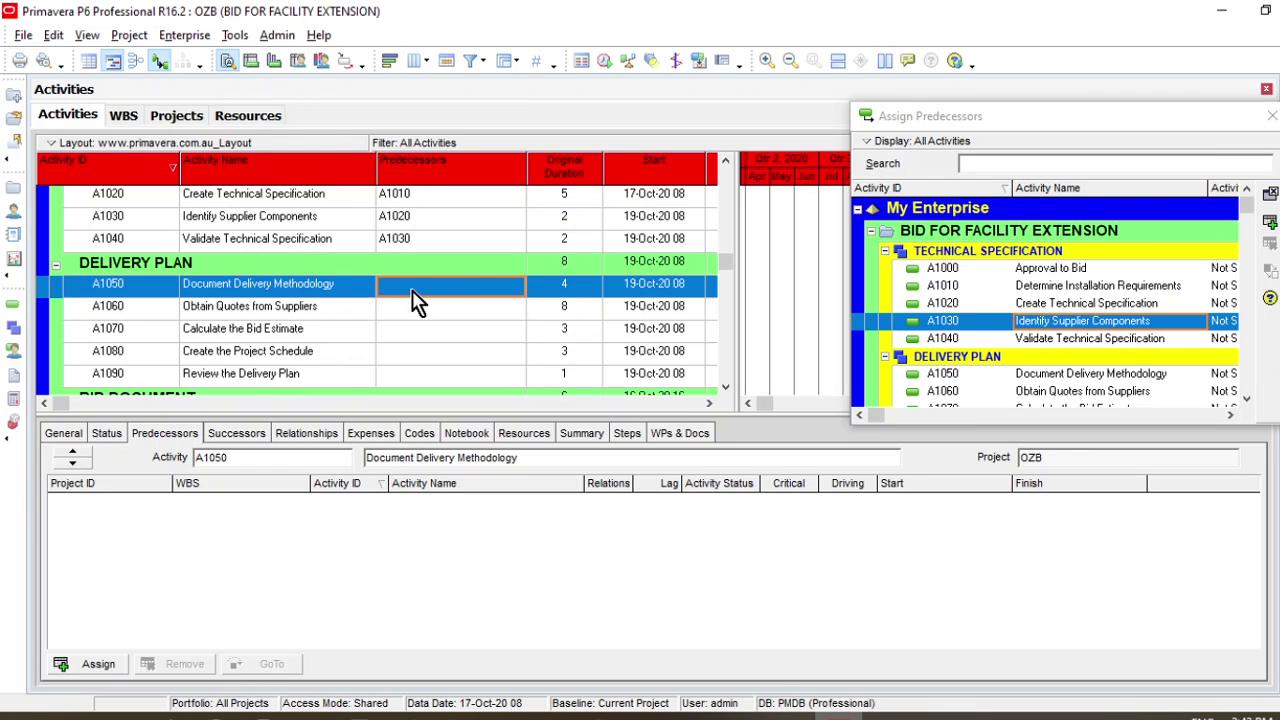
left_click(1055, 373)
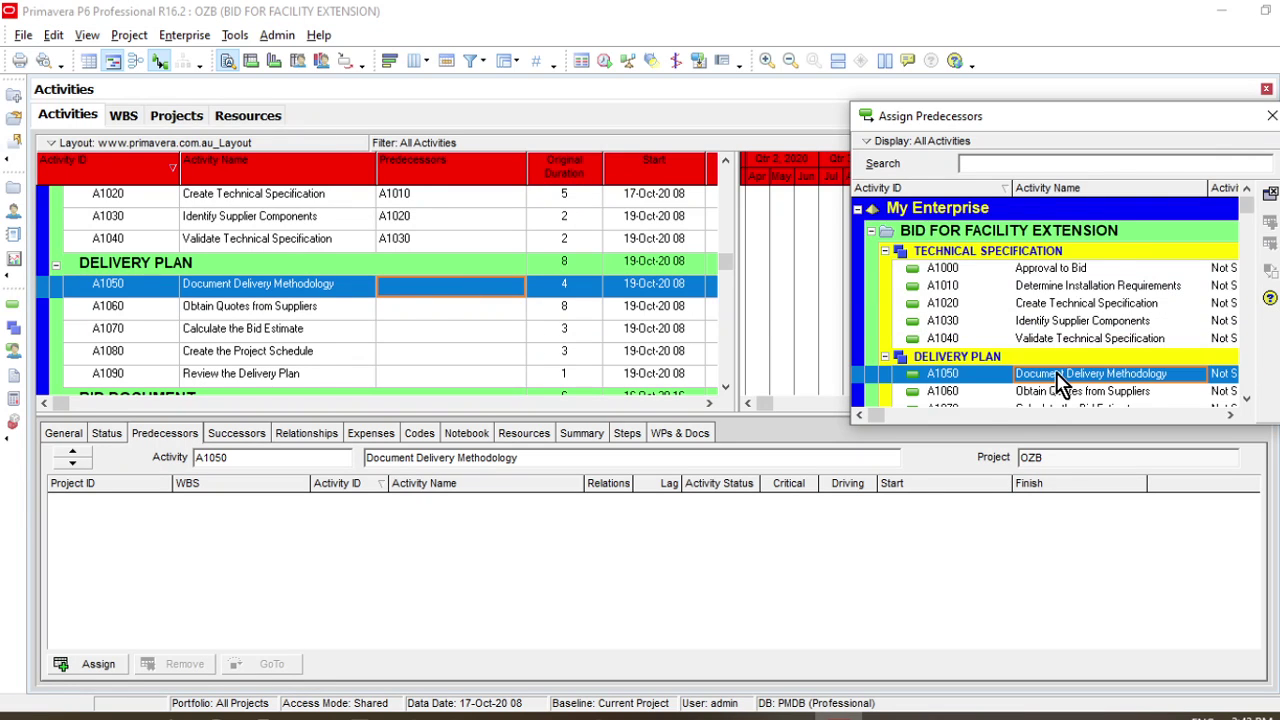
scroll(1080, 378, "down", 1)
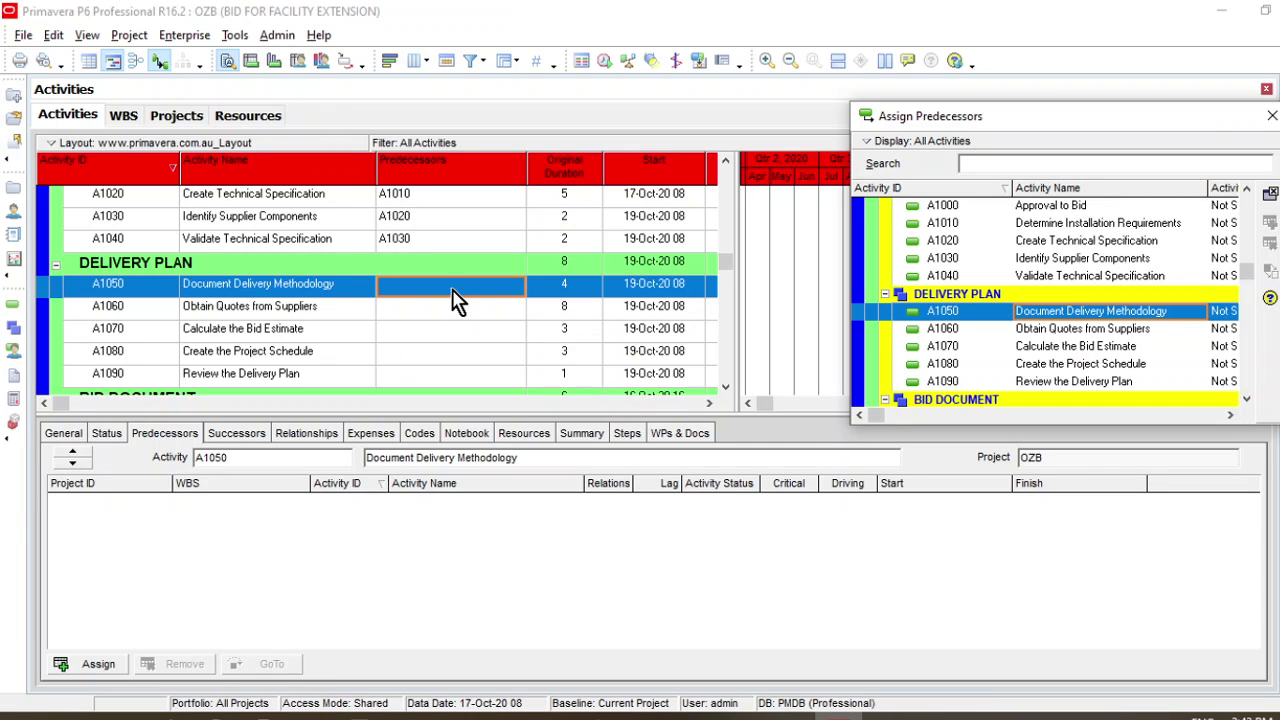
left_click(790, 716)
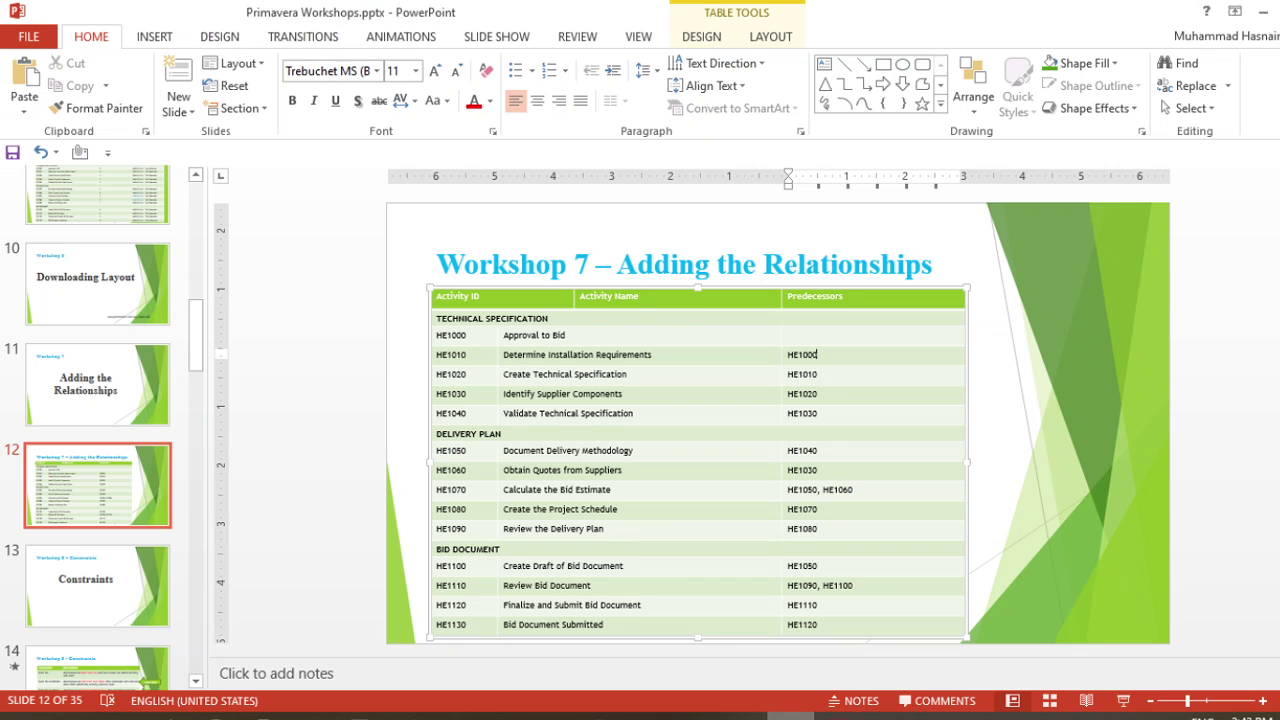
key("alt+Tab")
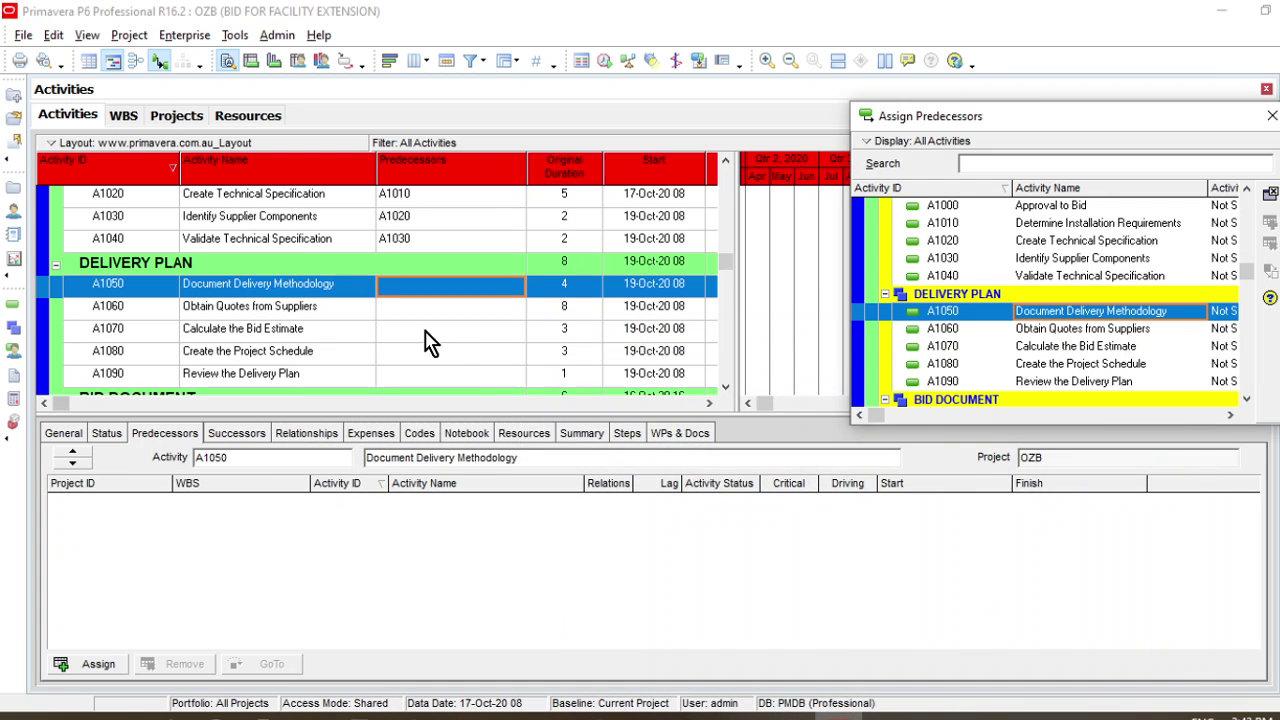
left_click(1095, 276)
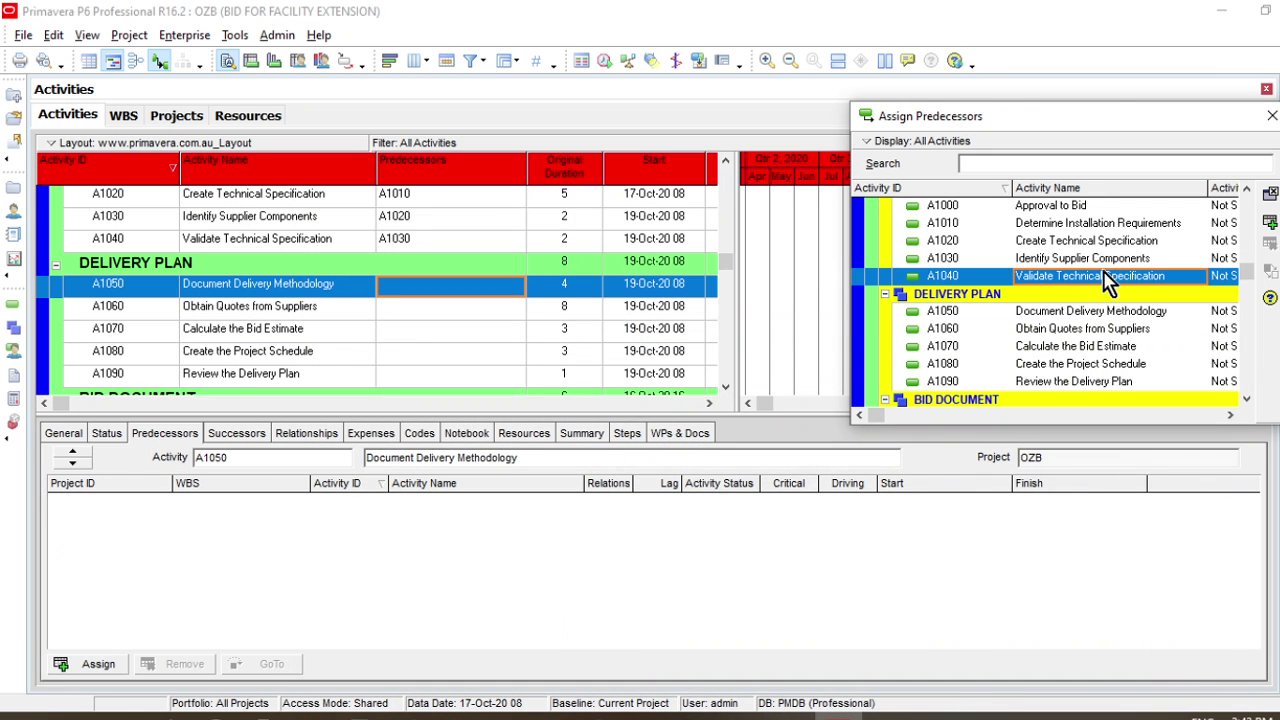
left_click(1270, 222)
Assign A1030 Identify Supplier Components as the predecessor of A1060 Obtain Quotes from Suppliers, after consulting the relationships table in PowerPoint
left_click(515, 308)
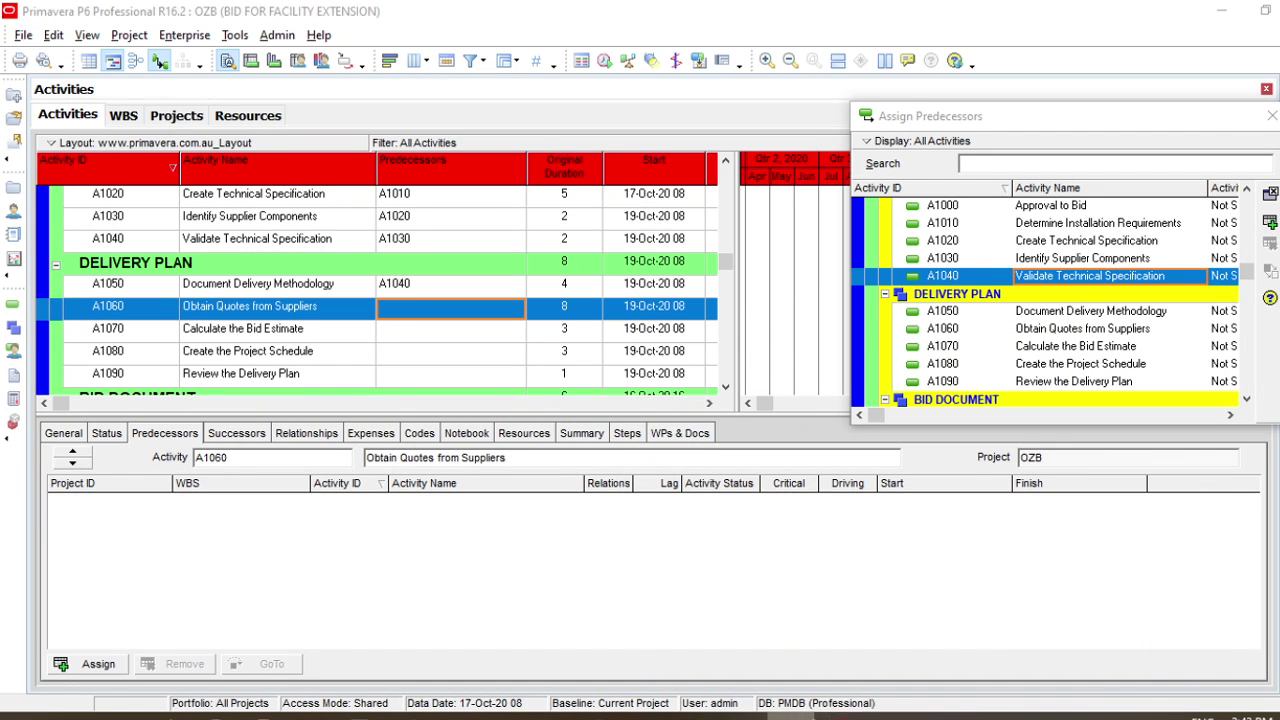
key("alt+Tab")
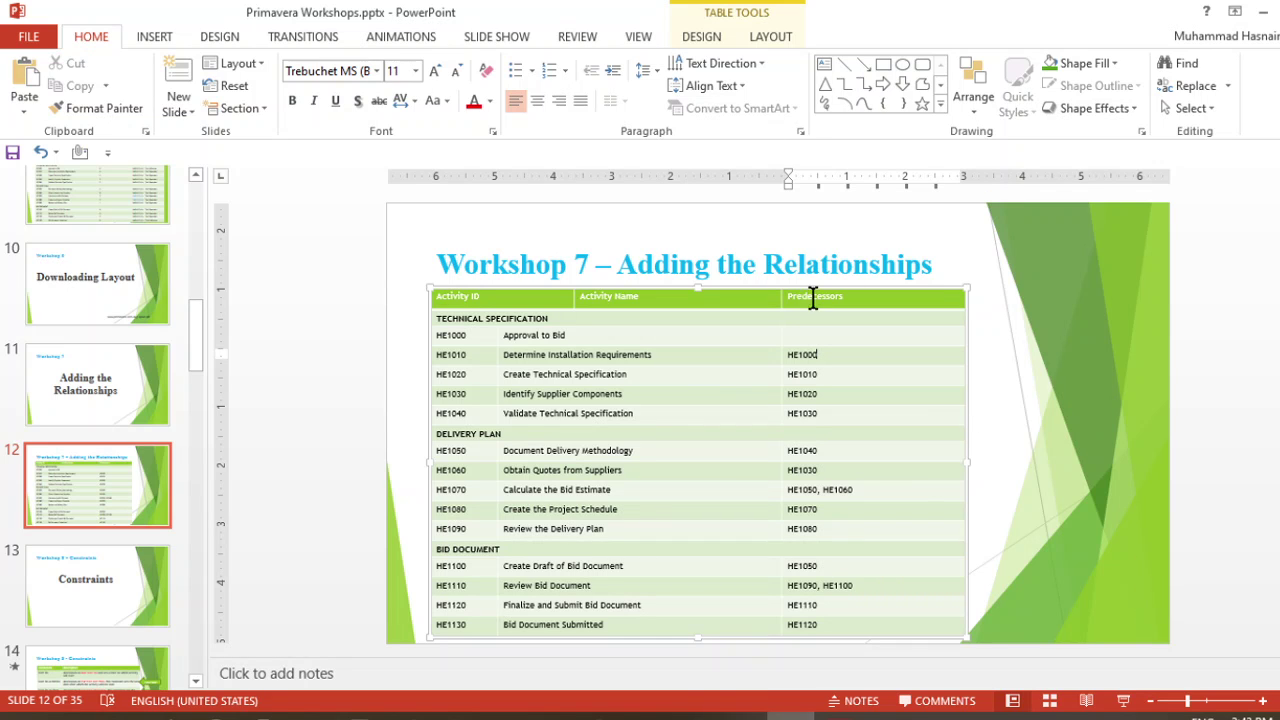
scroll(1080, 531, "down", 1)
scroll(1080, 531, "up", 1)
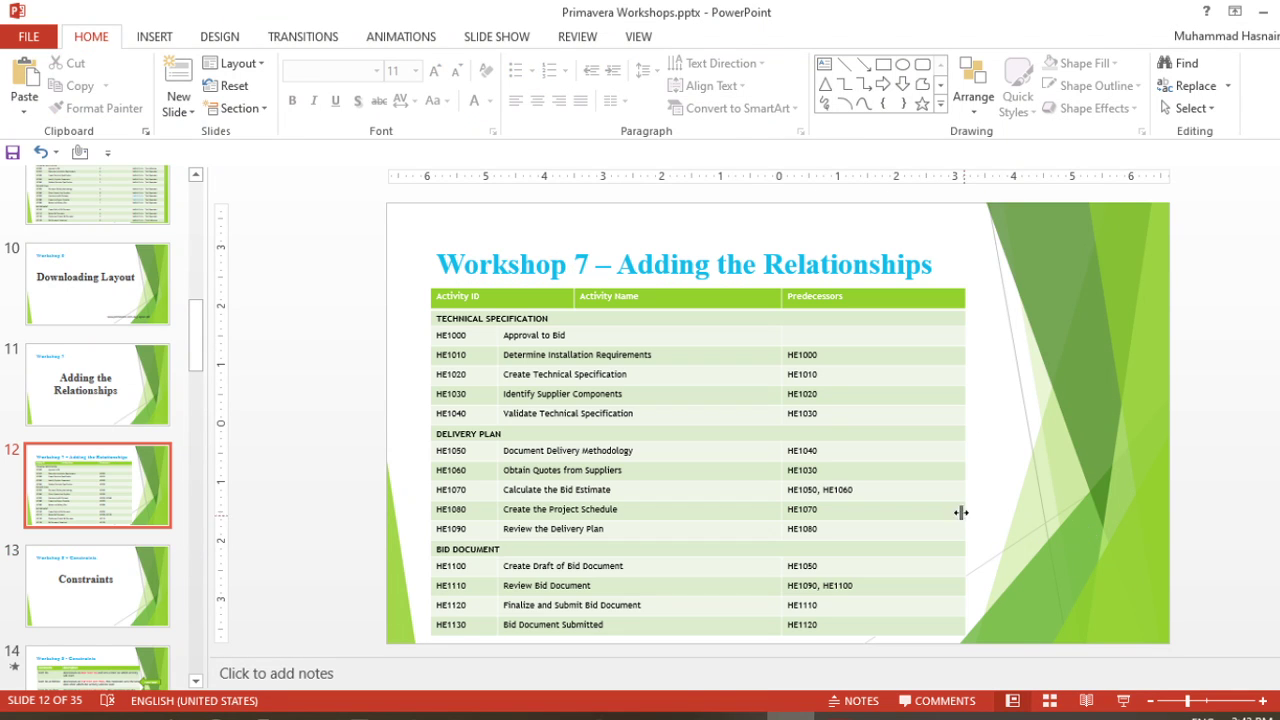
left_click(830, 476)
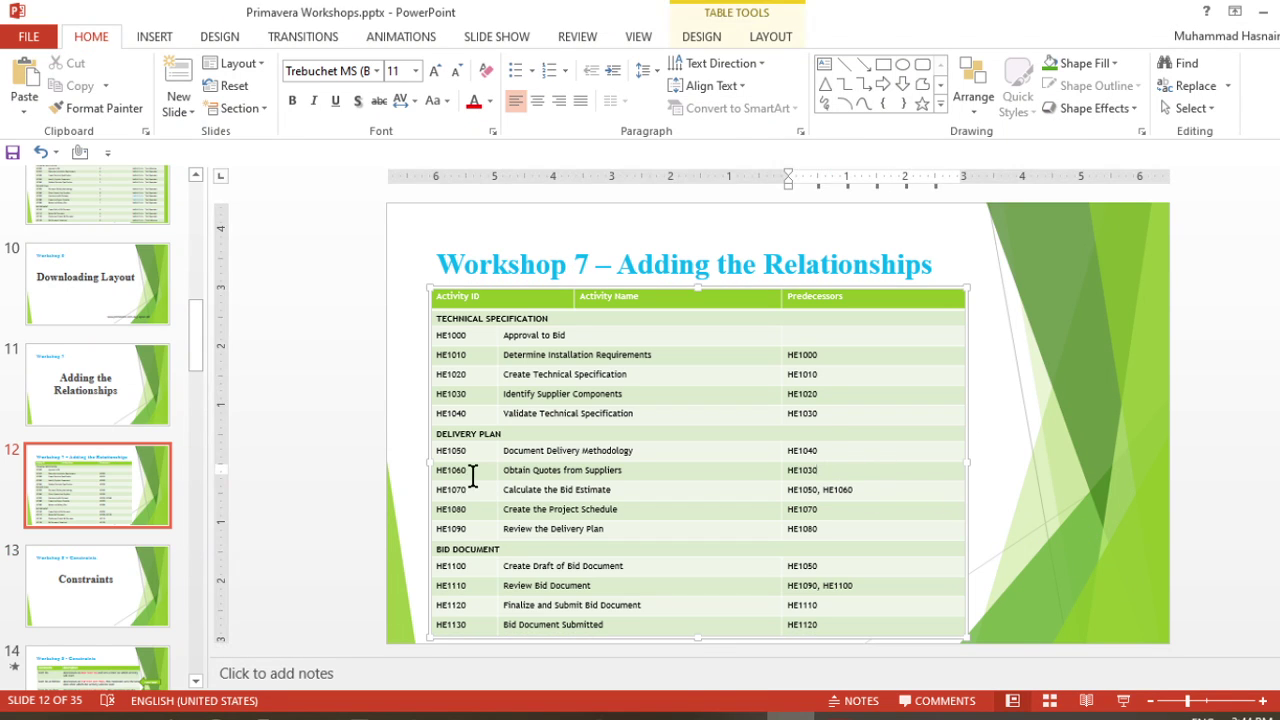
left_click(473, 477)
left_click_drag(519, 472, 578, 474)
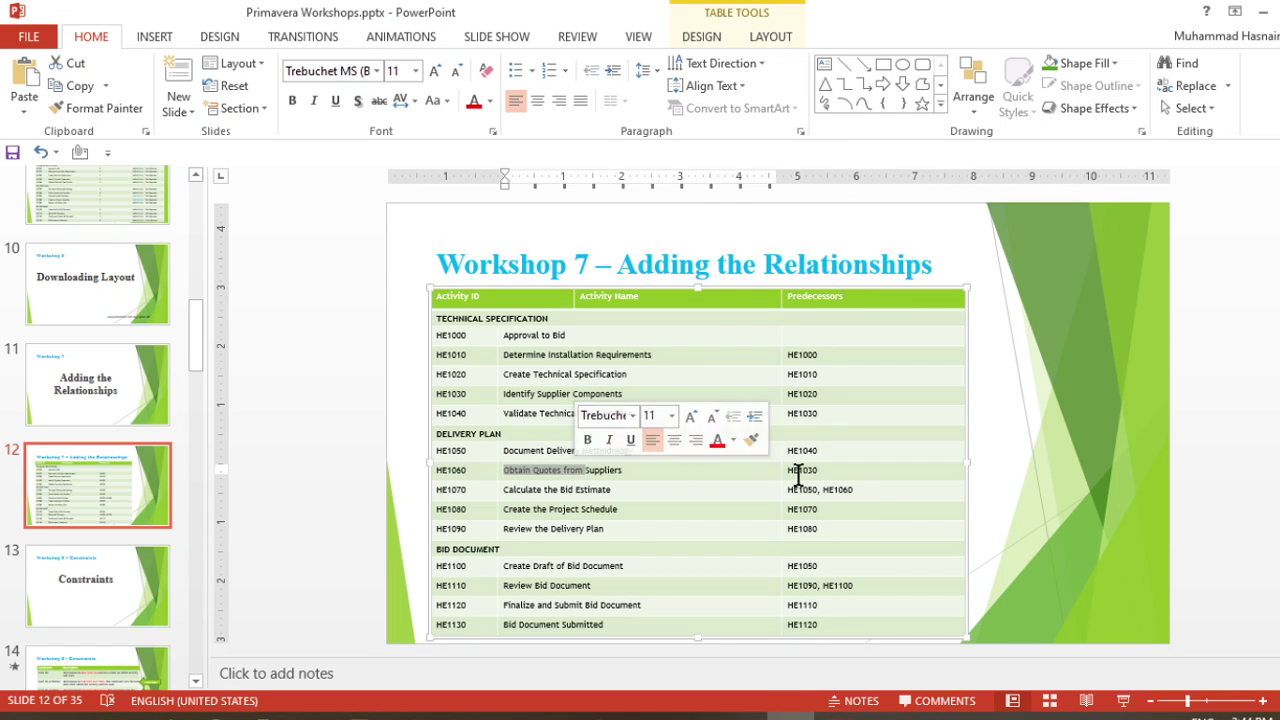
left_click(849, 477)
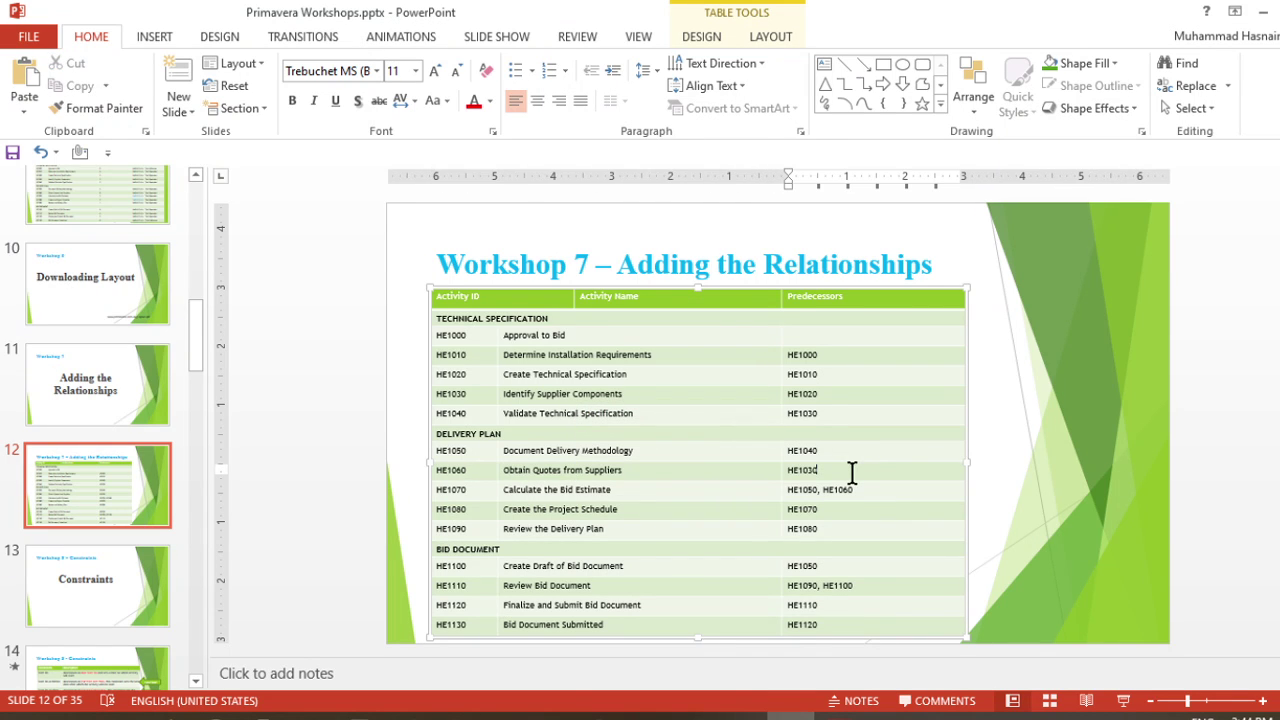
key("alt+Tab")
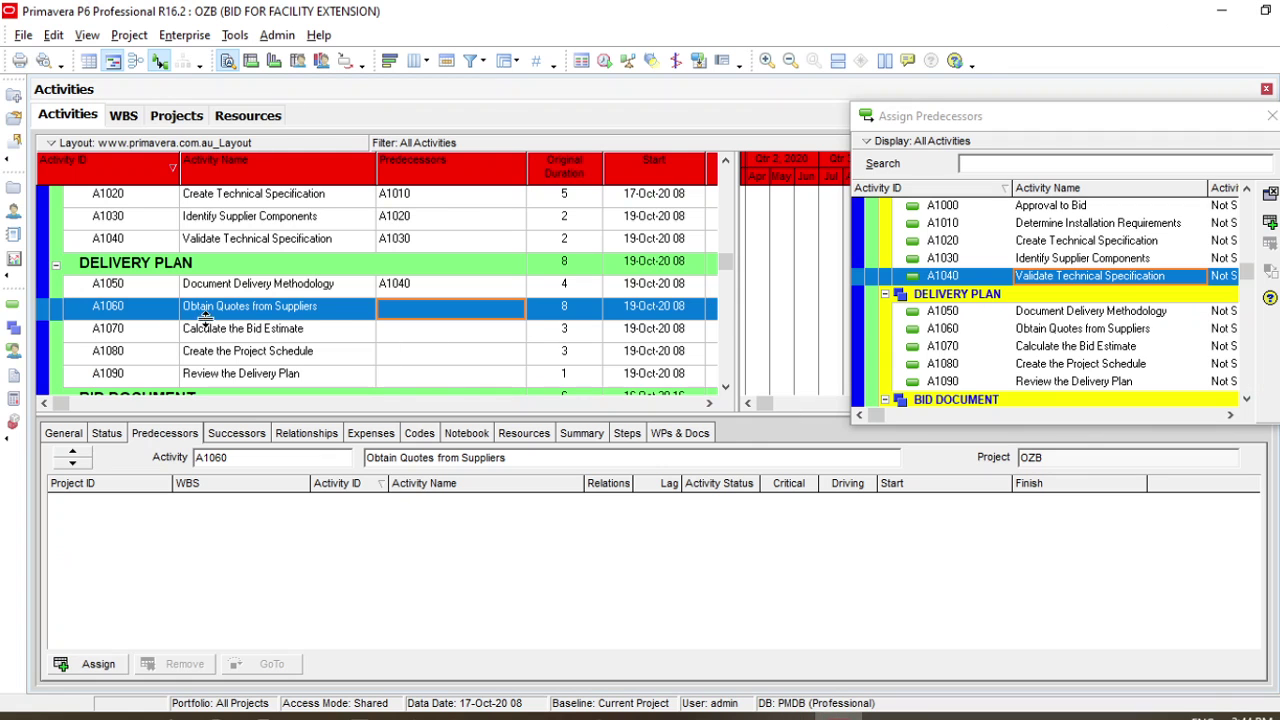
left_click(1058, 258)
Assign both A1050 and A1060 as predecessors of A1070 Calculate the Bid Estimate, after checking its row in the PowerPoint relationships table
left_click(430, 330)
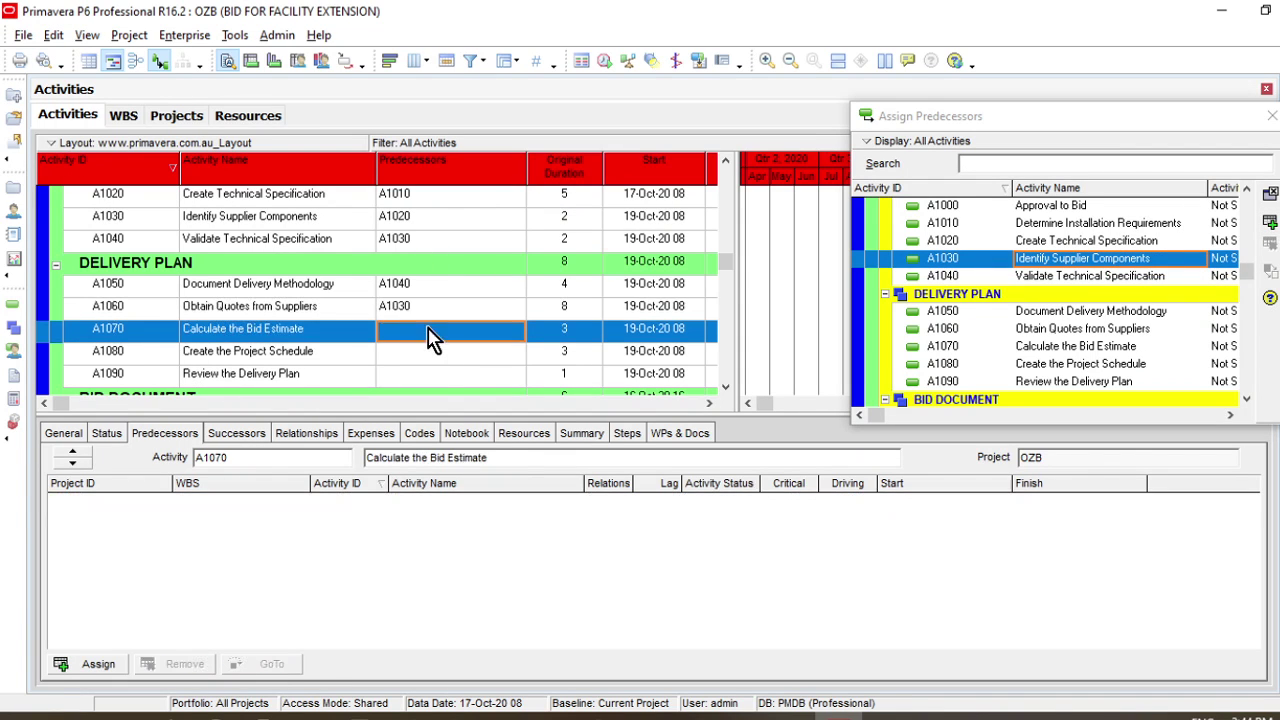
left_click(790, 716)
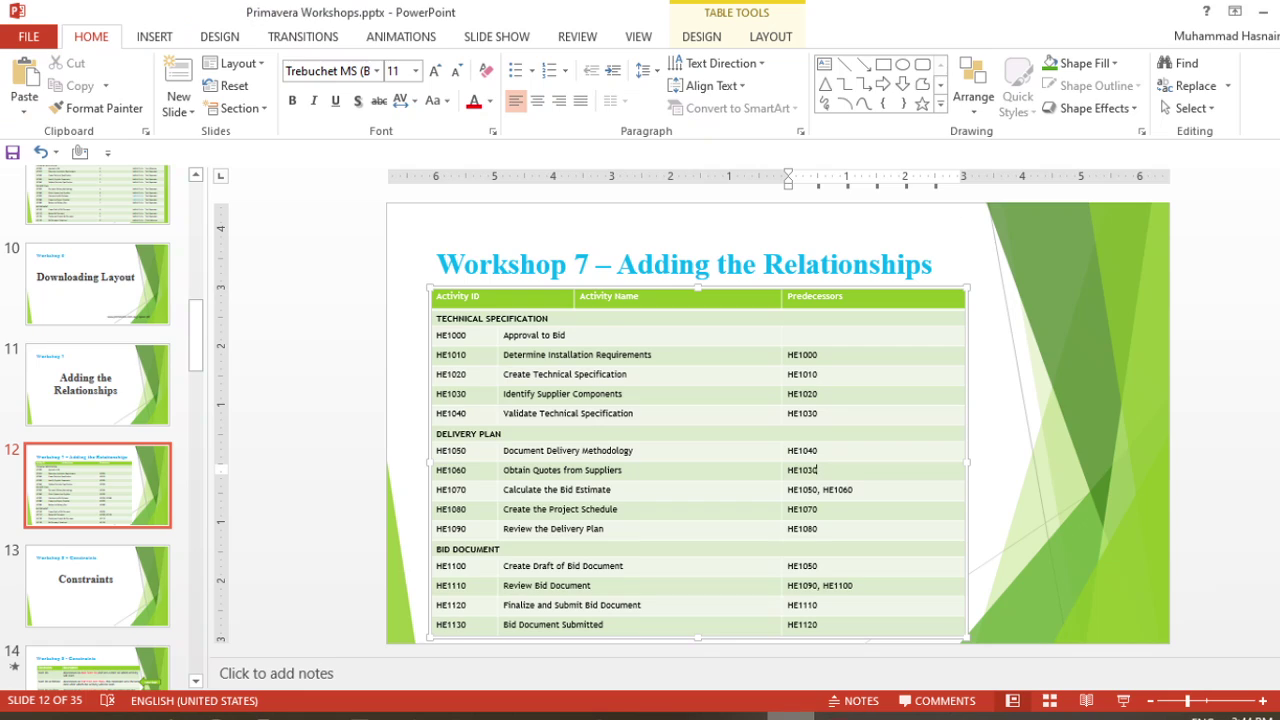
left_click(488, 490)
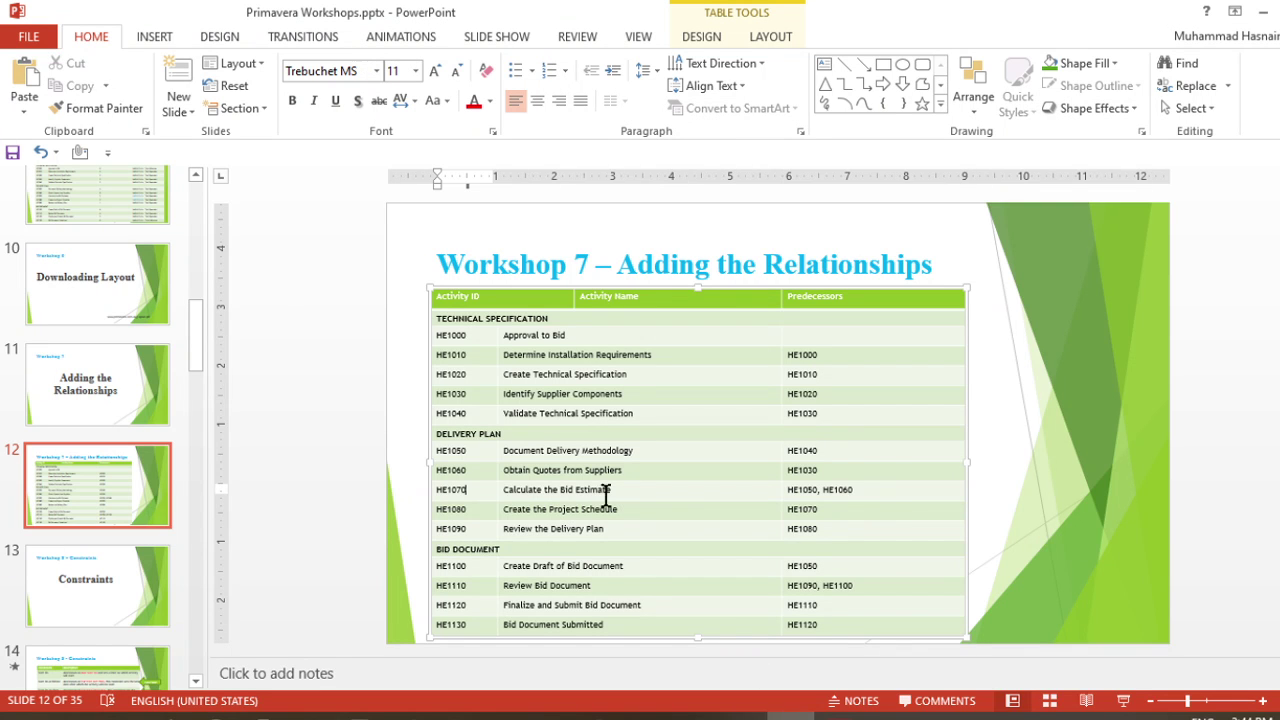
left_click(869, 490)
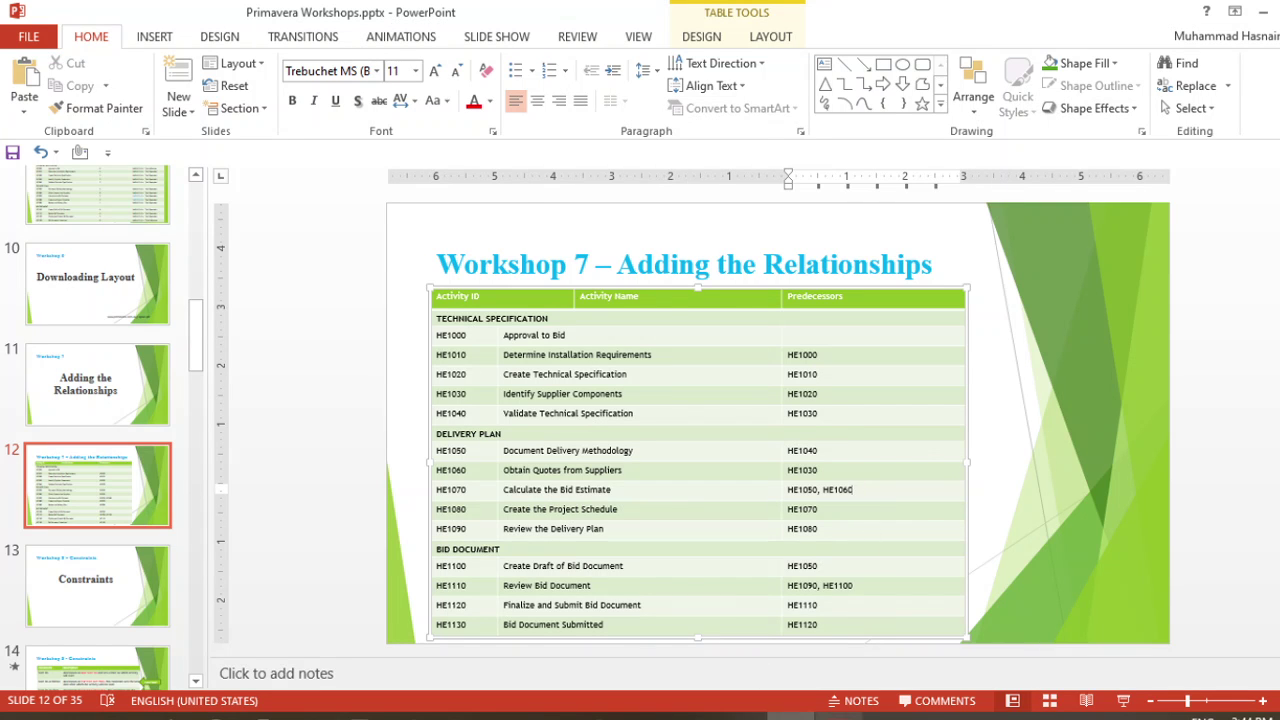
key("alt+Tab")
left_click(1033, 316)
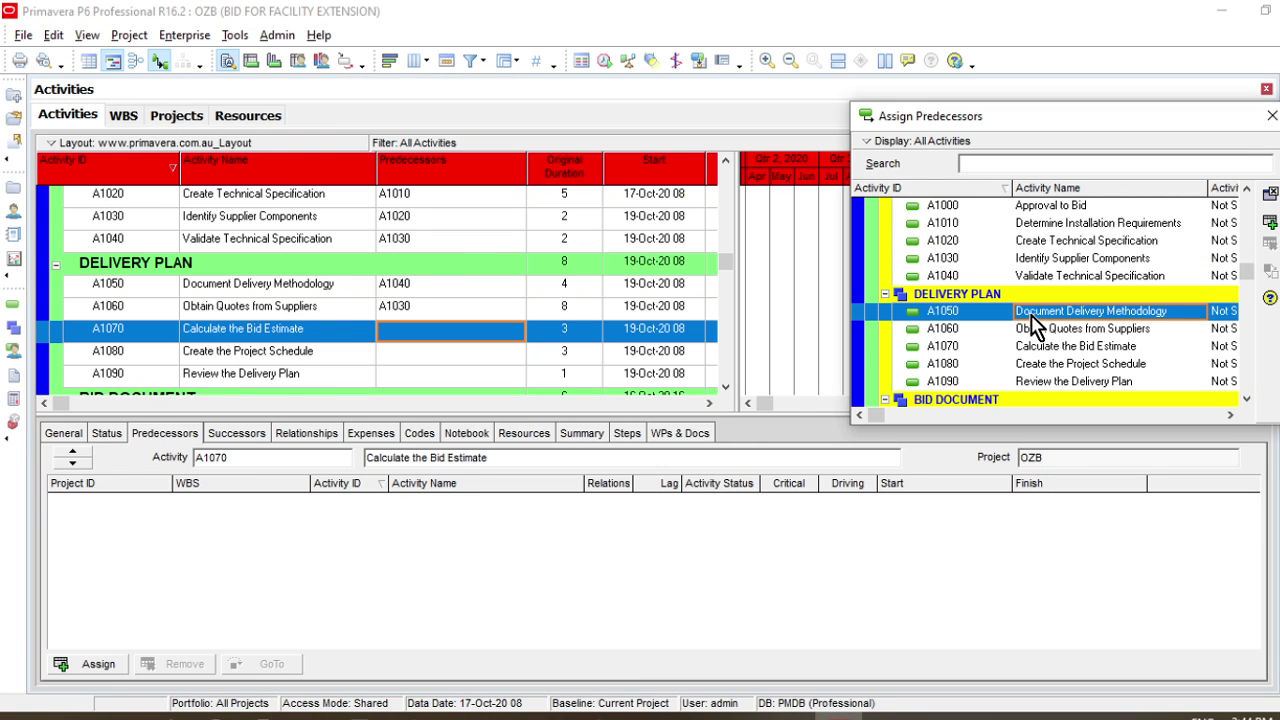
left_click(1055, 330, "ctrl")
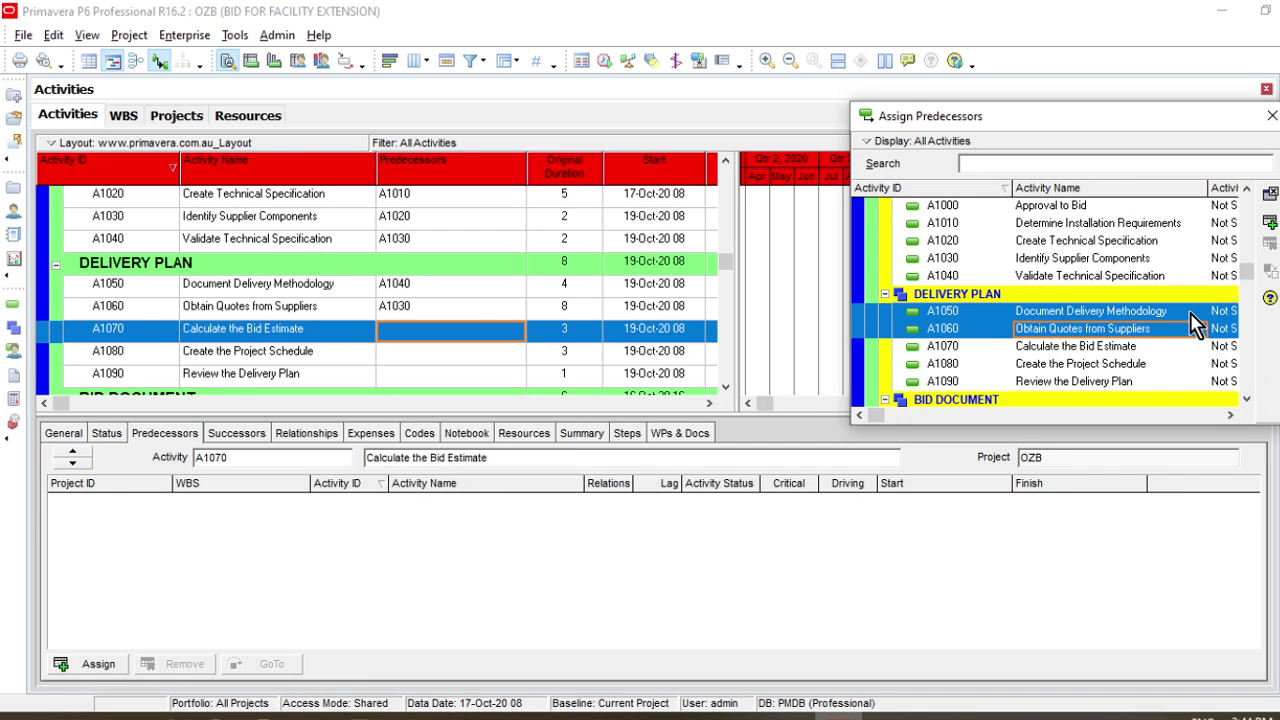
left_click(1269, 222)
Add A1020 Create Technical Specification as an extra predecessor of A1070 Calculate the Bid Estimate
left_click(436, 354)
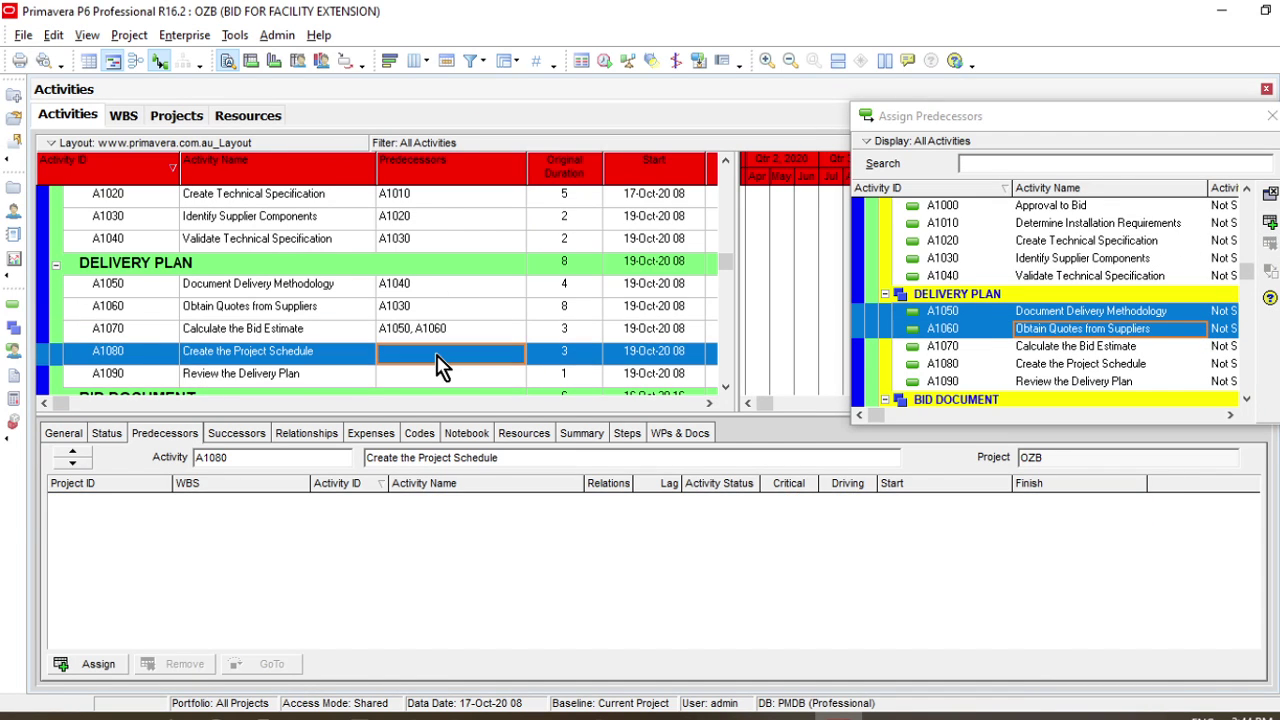
scroll(436, 366, "down", 1)
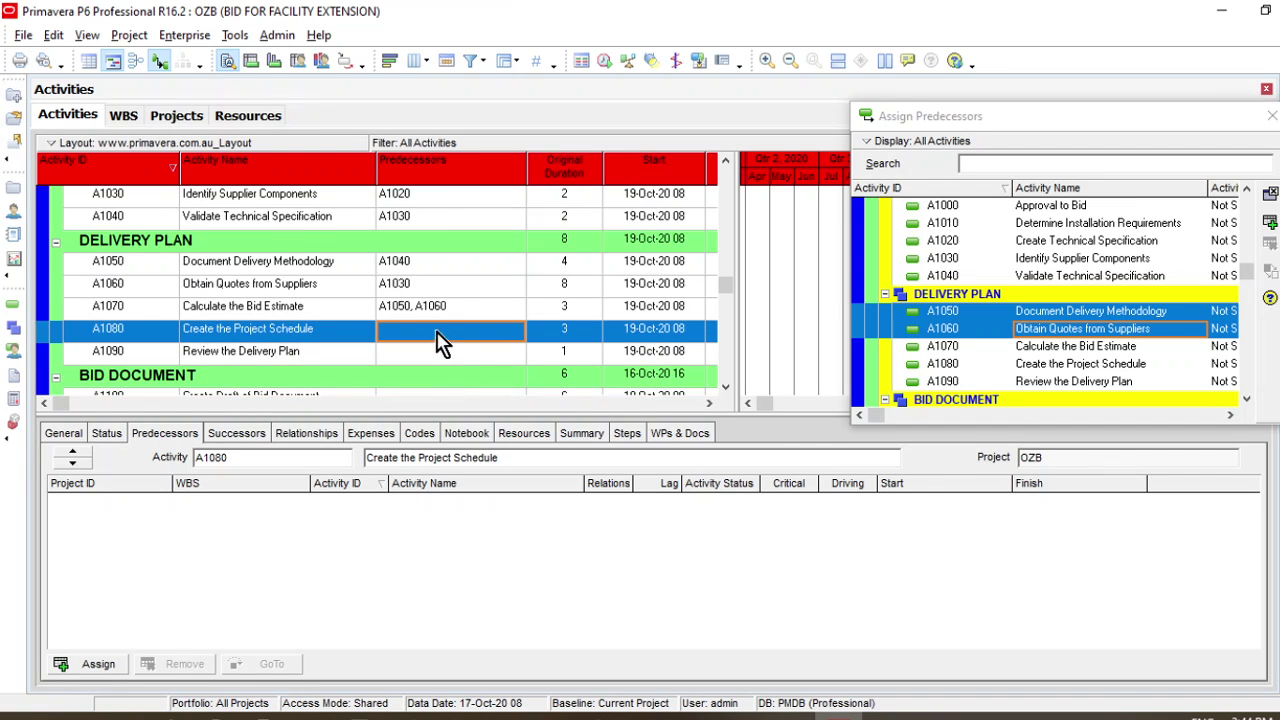
left_click(441, 310)
left_click(1236, 240)
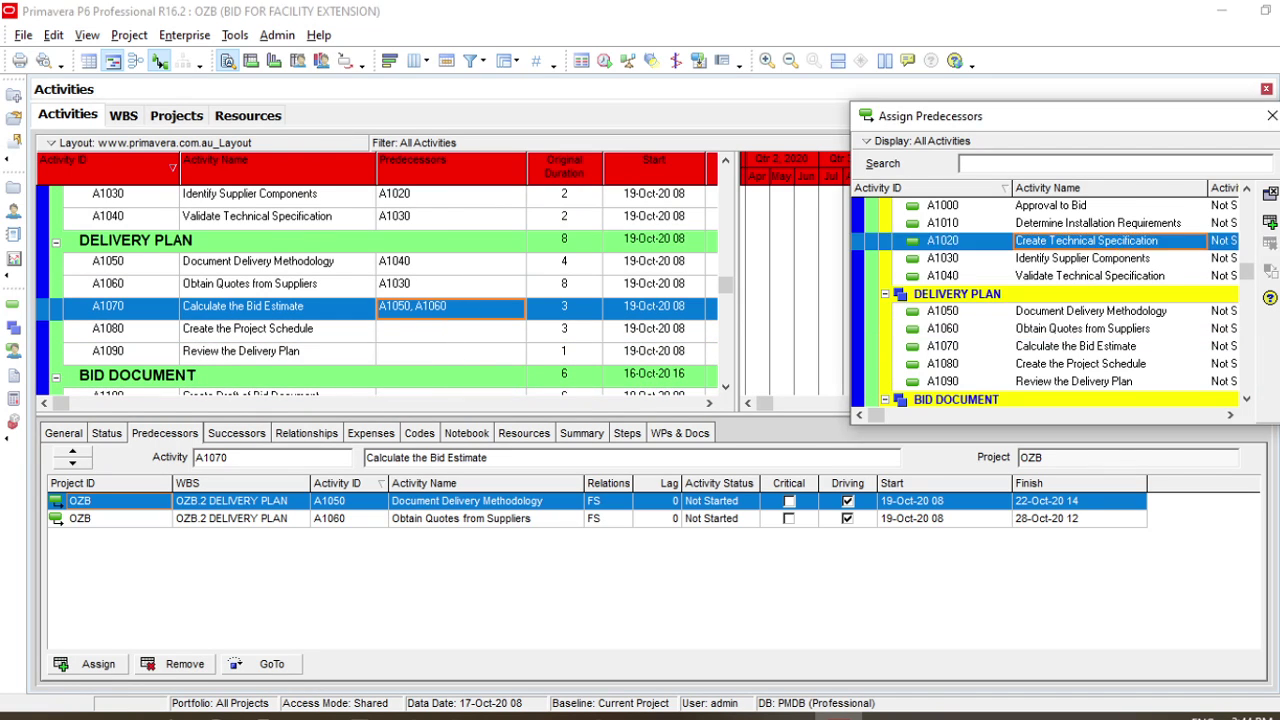
double_click(1150, 241)
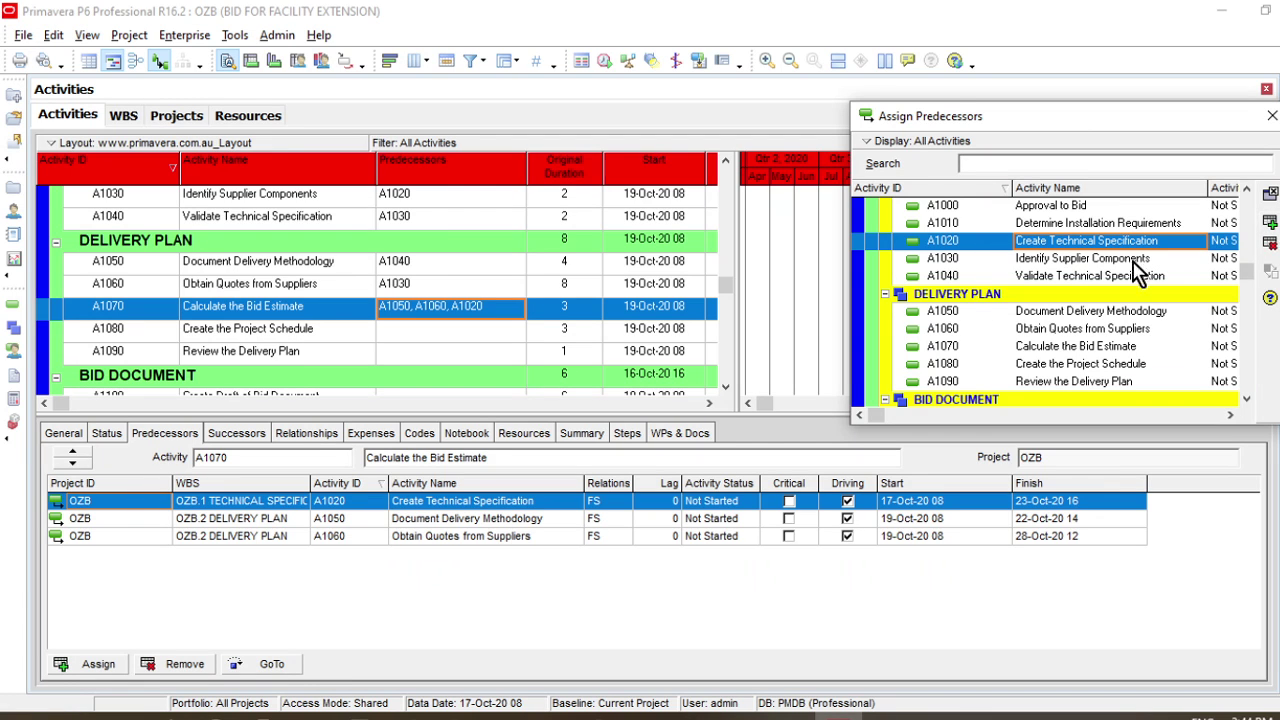
left_click(517, 337)
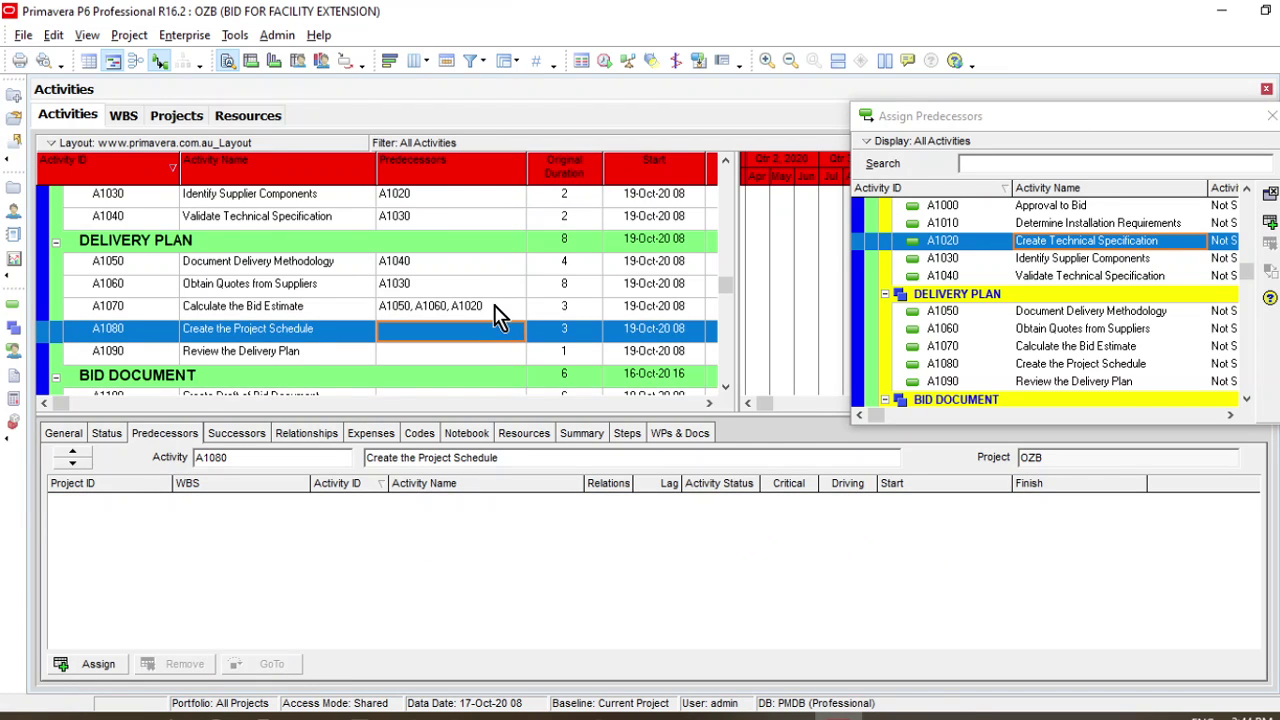
Remove the A1020 Create Technical Specification relationship from the predecessors of A1070 Calculate the Bid Estimate
left_click(494, 306)
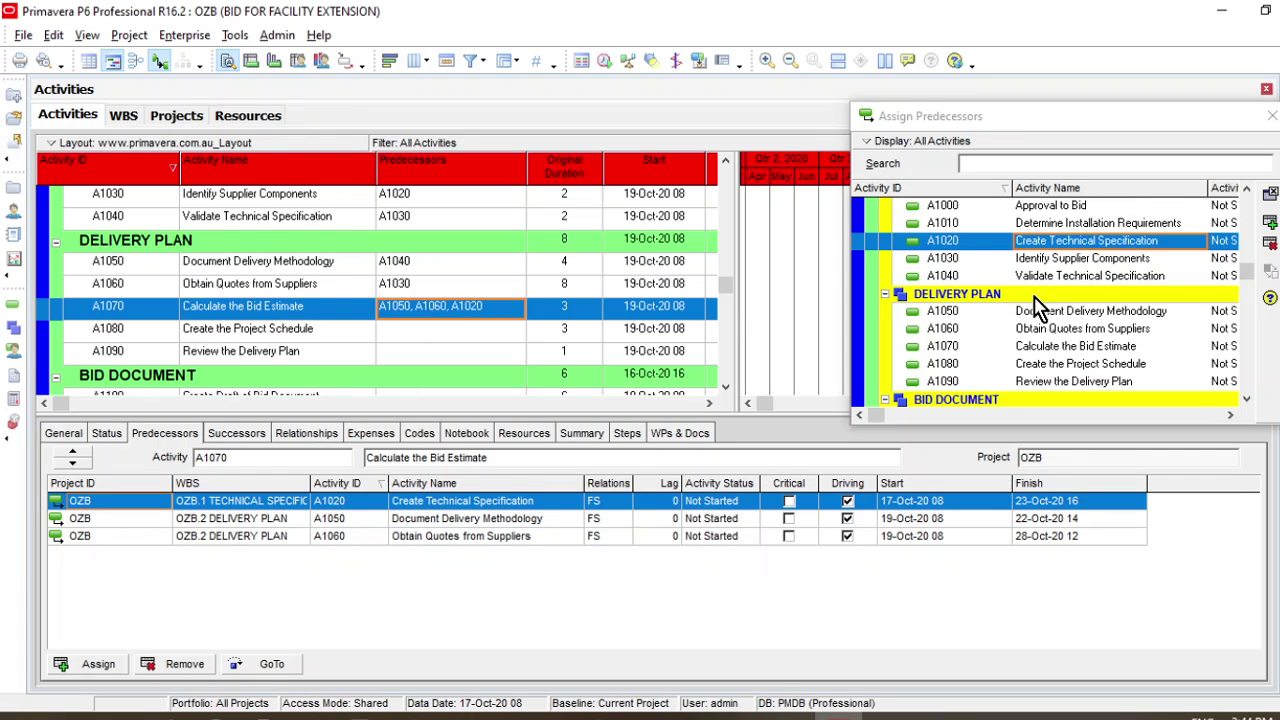
left_click(1032, 262)
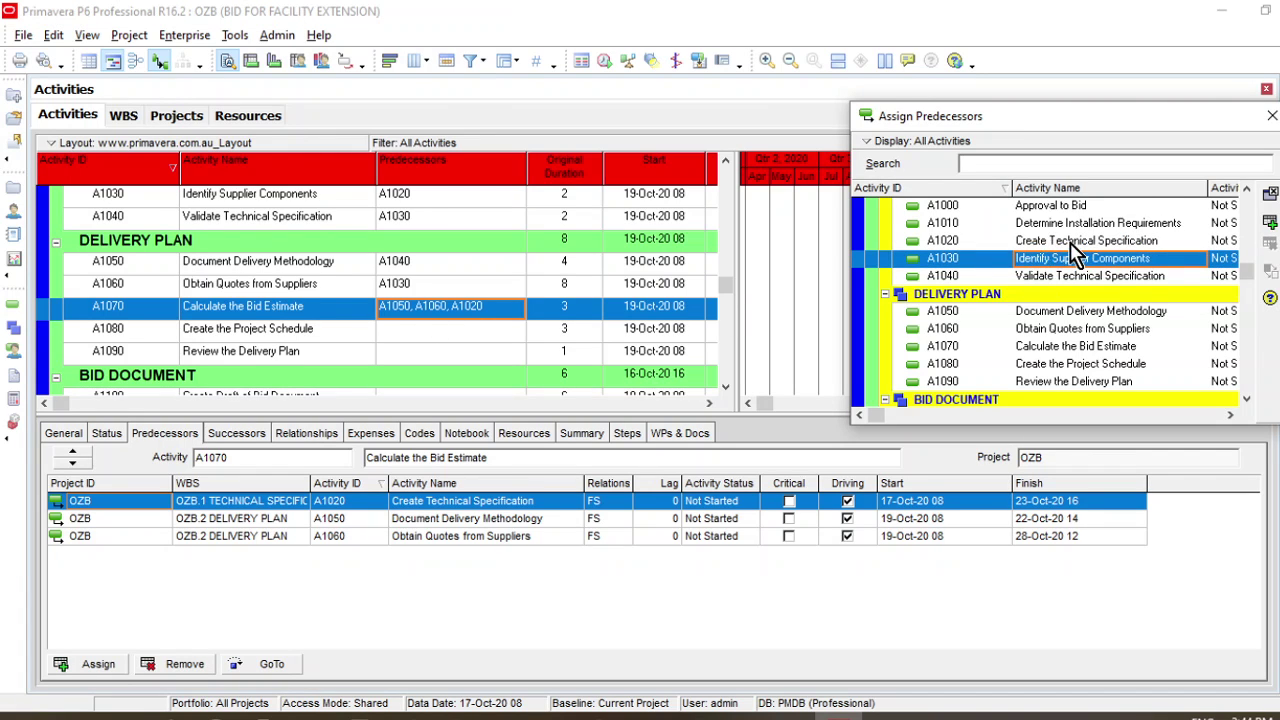
left_click(1072, 248)
left_click(1270, 245)
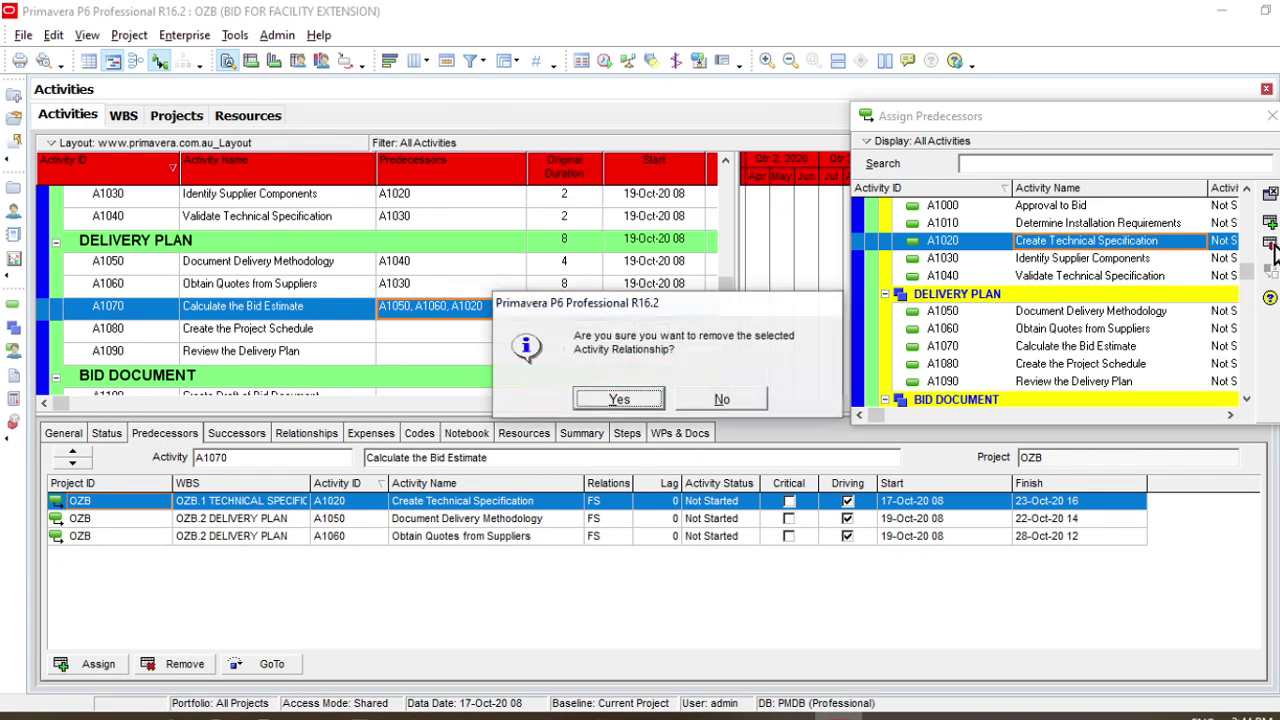
left_click(625, 396)
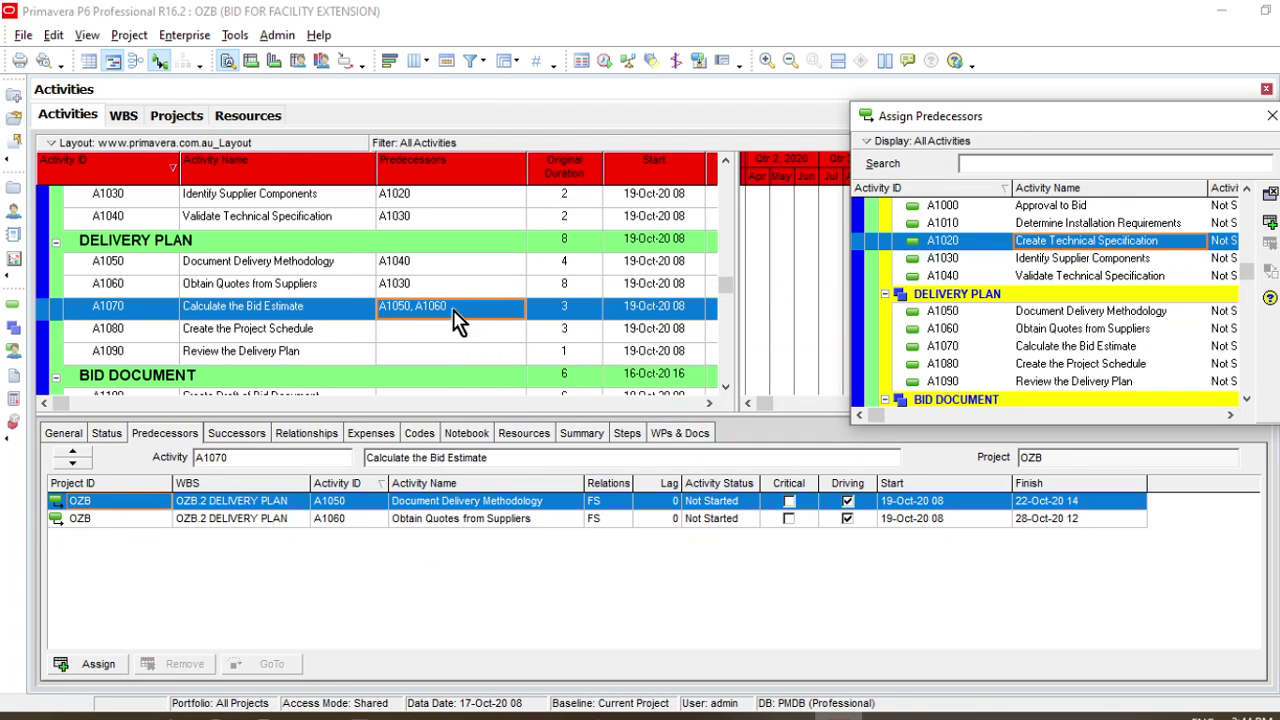
Assign A1070 Calculate the Bid Estimate as the predecessor of A1080 Create the Project Schedule, consulting the relationships table in PowerPoint
left_click(462, 335)
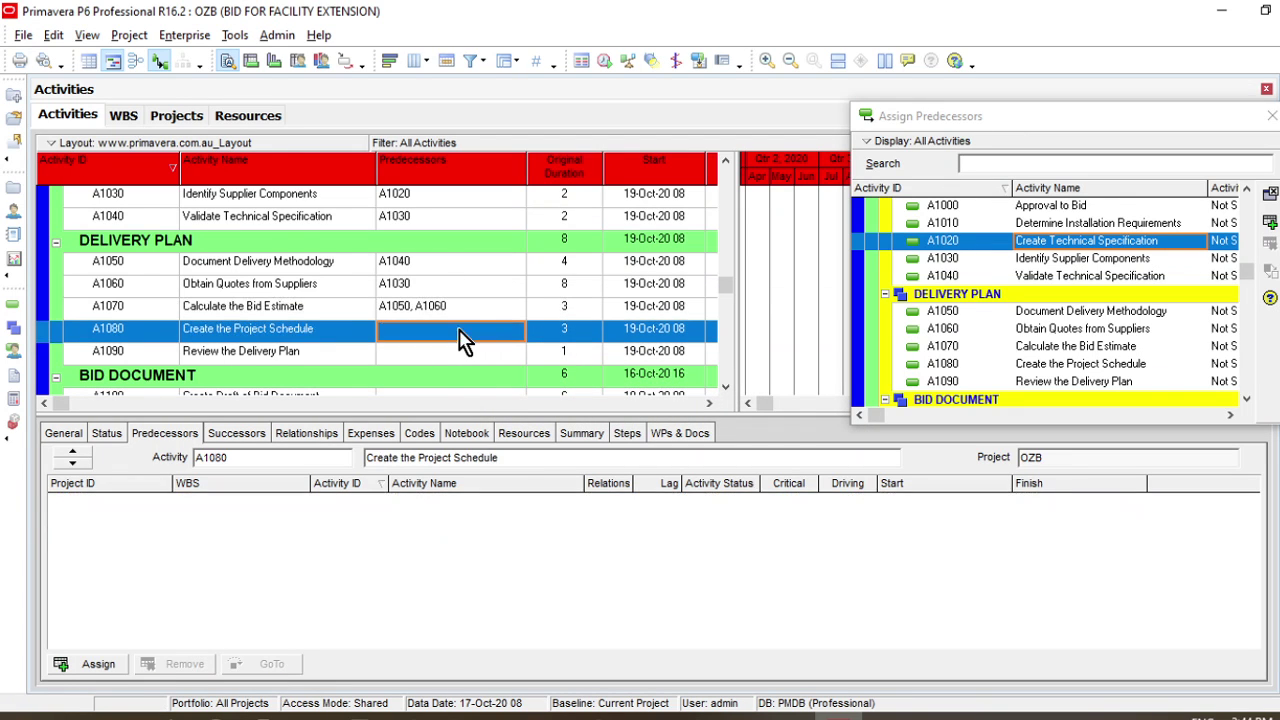
left_click(790, 716)
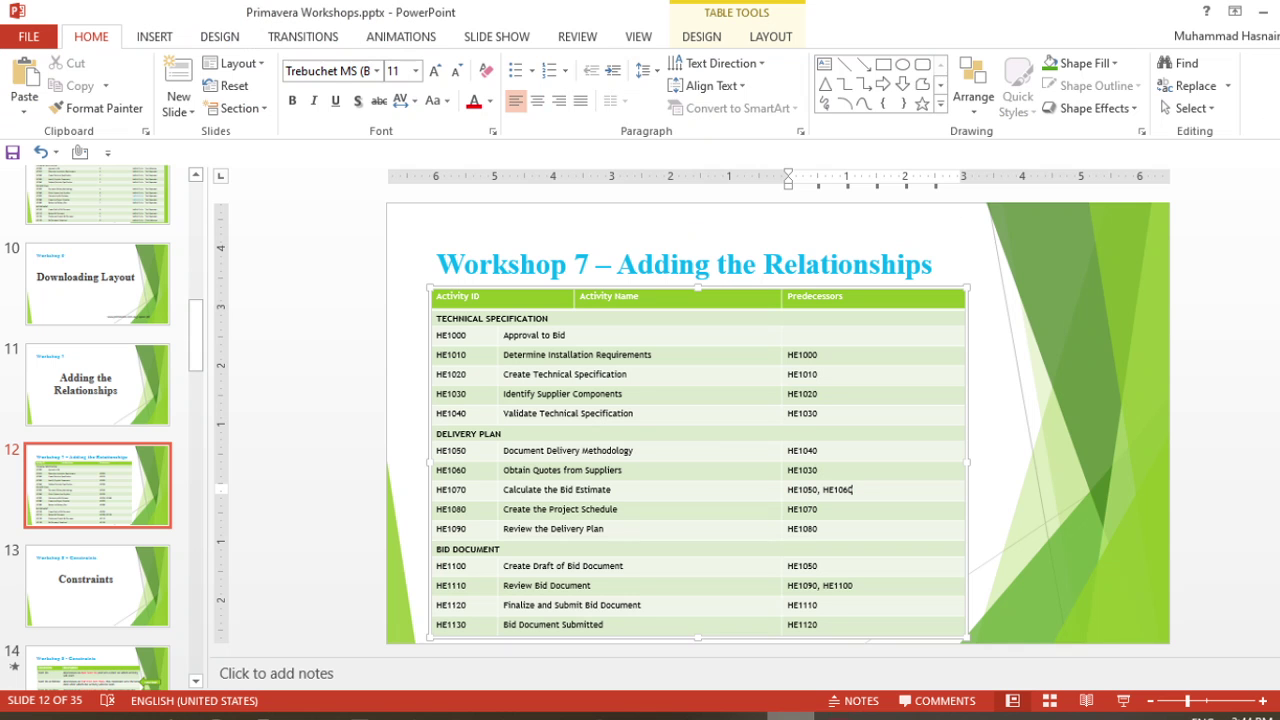
left_click(830, 716)
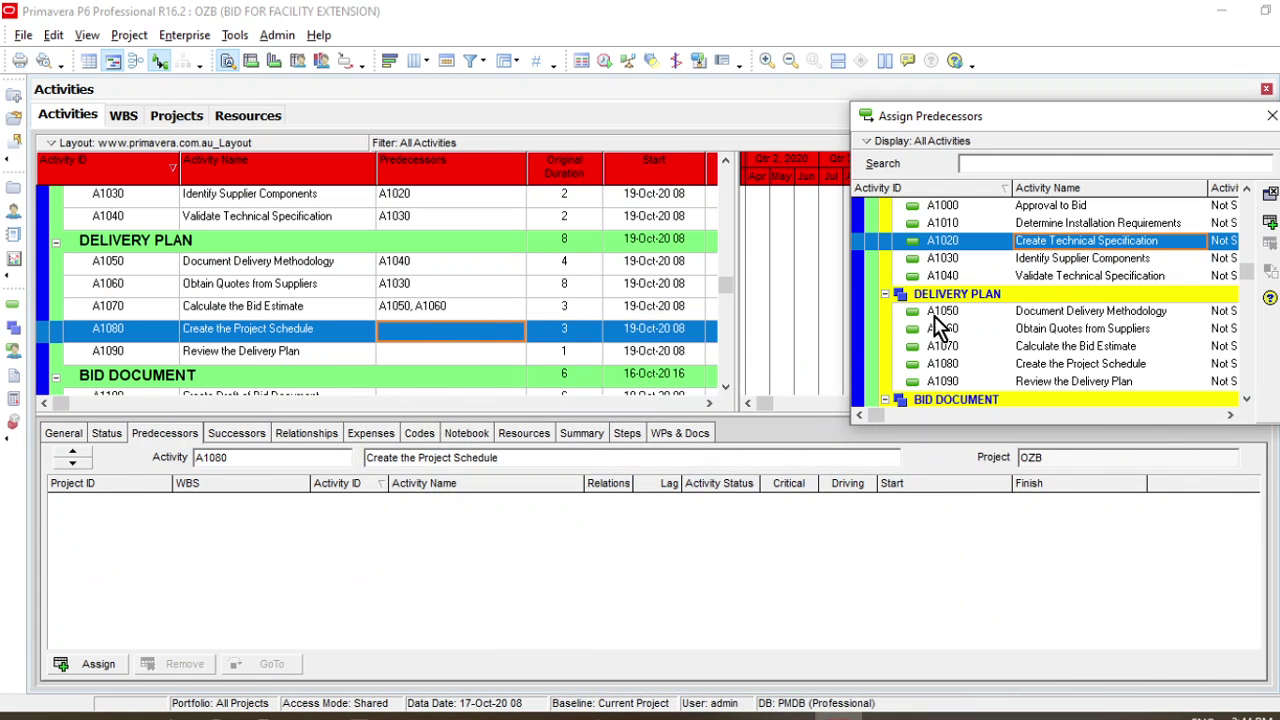
left_click(1045, 346)
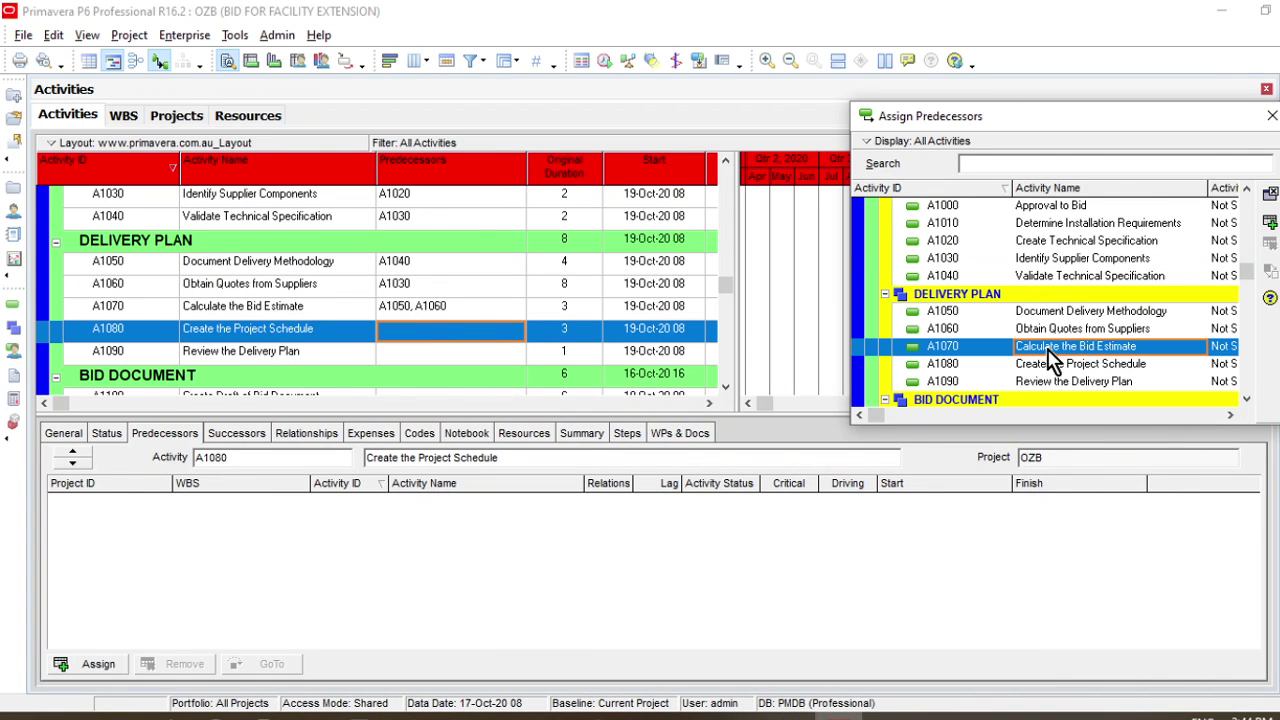
left_click(1270, 223)
Assign A1080 Create the Project Schedule as the predecessor of A1090 Review the Delivery Plan, consulting the relationships table in PowerPoint
left_click(465, 352)
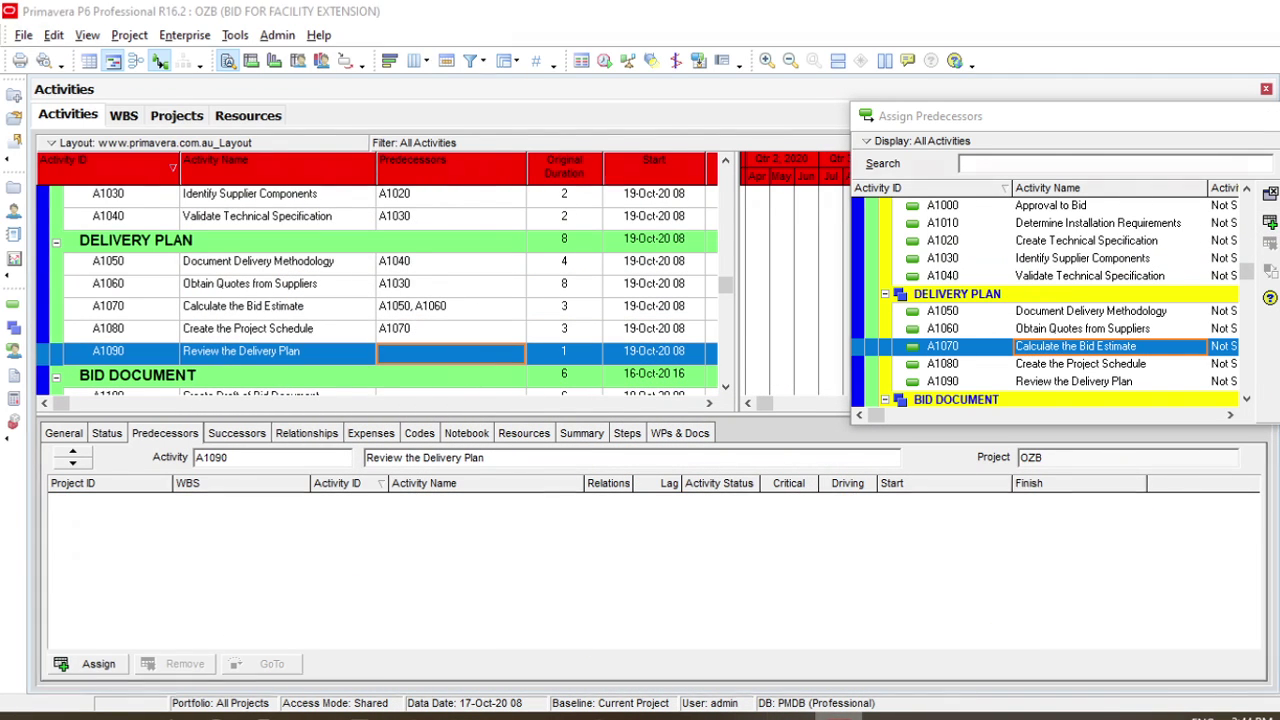
left_click(830, 716)
left_click(790, 716)
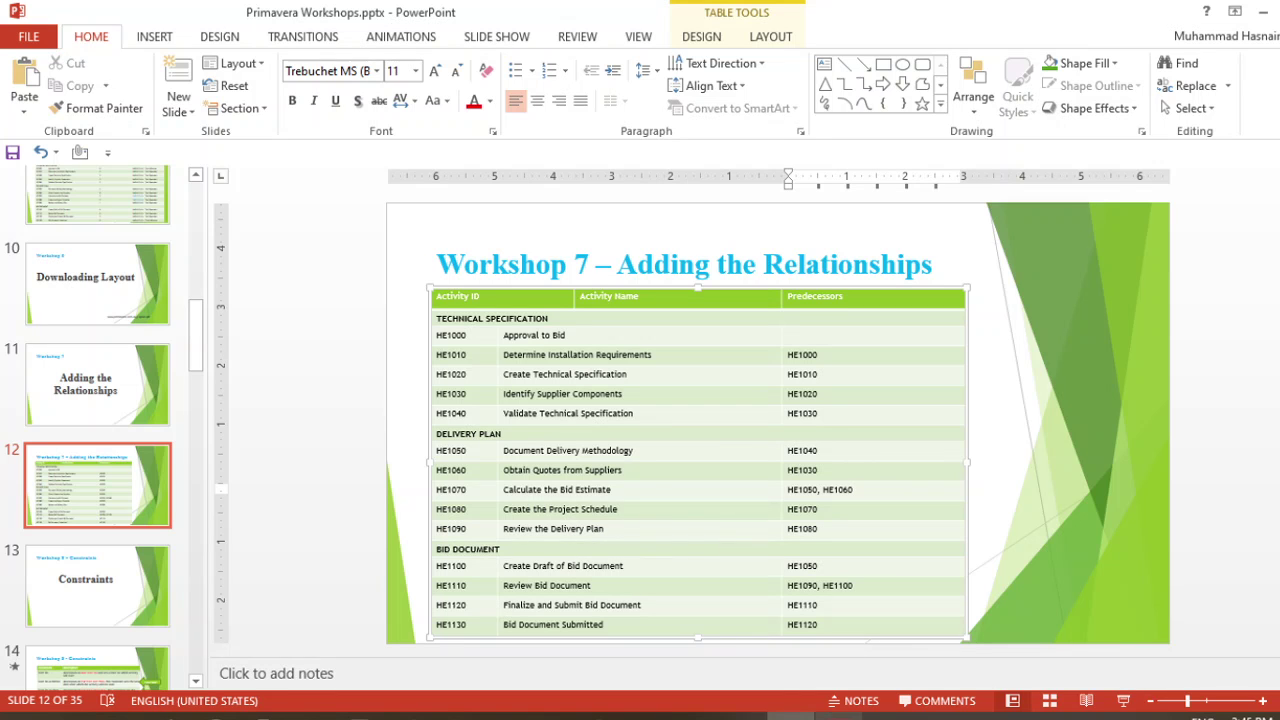
left_click(838, 714)
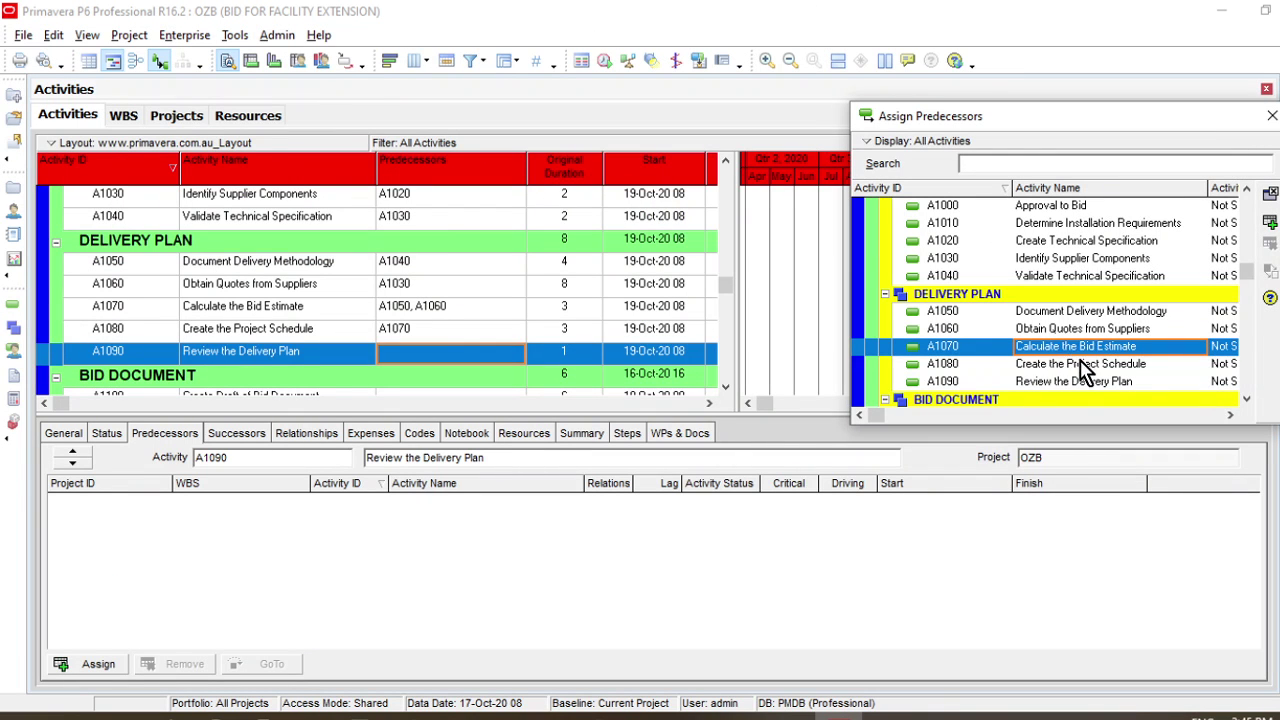
left_click(1070, 364)
left_click(1269, 222)
Assign A1050 Document Delivery Methodology as the predecessor of A1100 Create Draft of Bid Document, after checking its row in the PowerPoint table
left_click(444, 335)
scroll(450, 320, "down", 2)
left_click(457, 315)
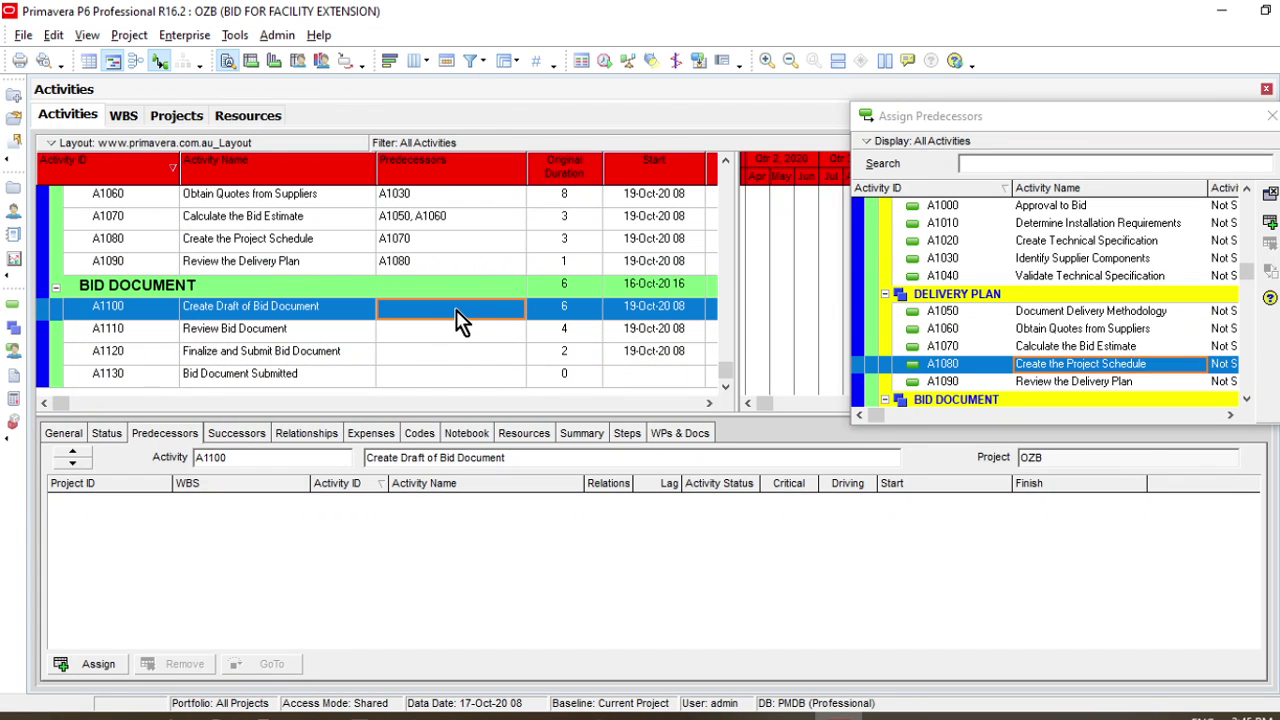
left_click(791, 714)
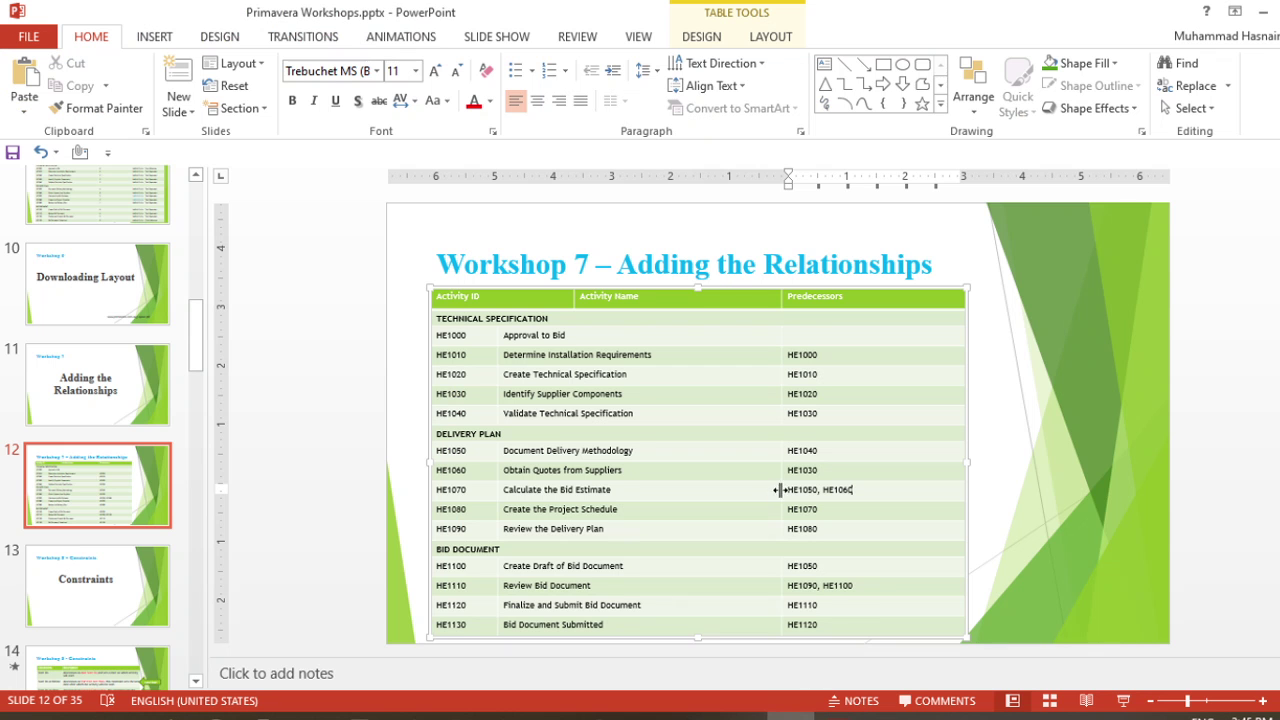
left_click(839, 570)
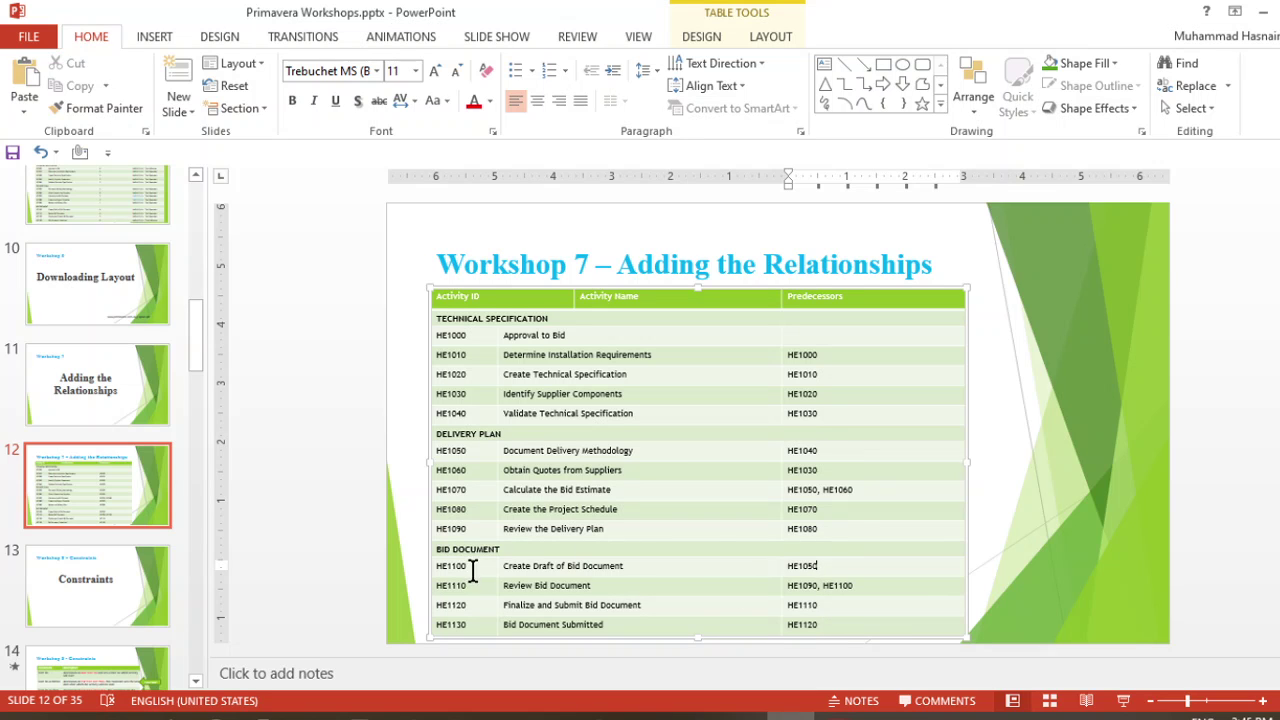
left_click(472, 571)
left_click(841, 566)
left_click(838, 716)
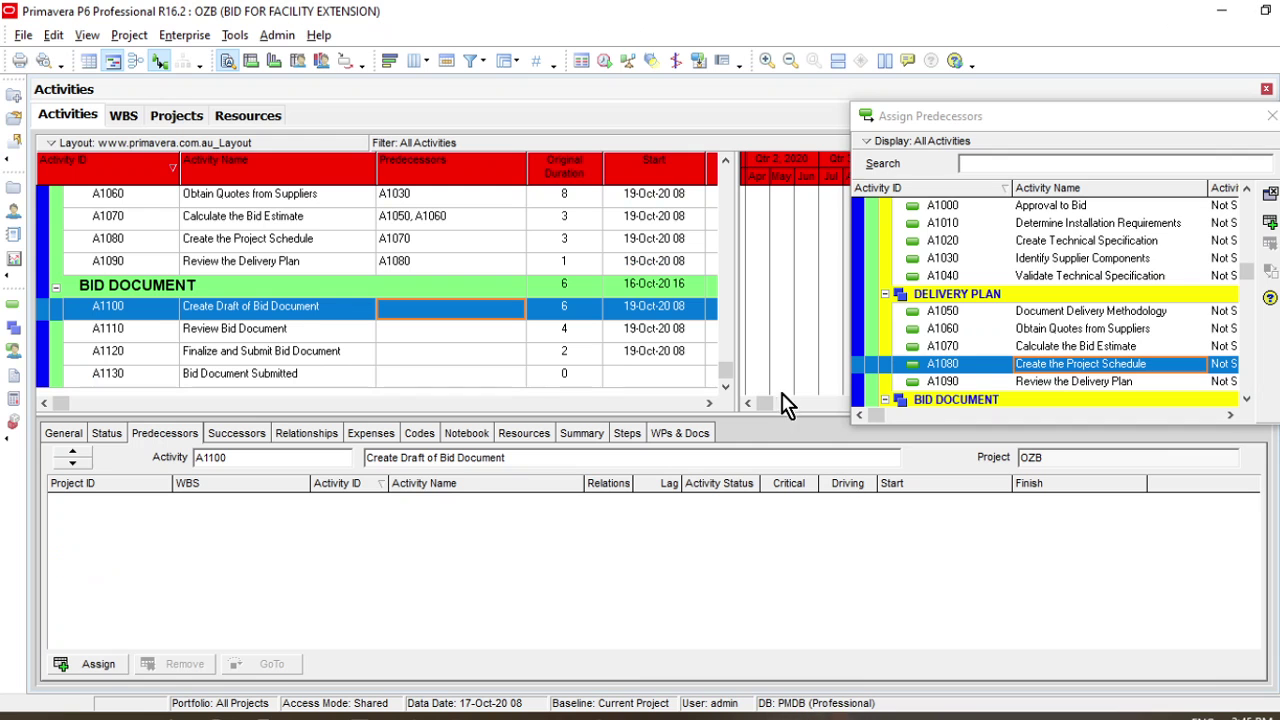
left_click(1047, 311)
left_click(1271, 224)
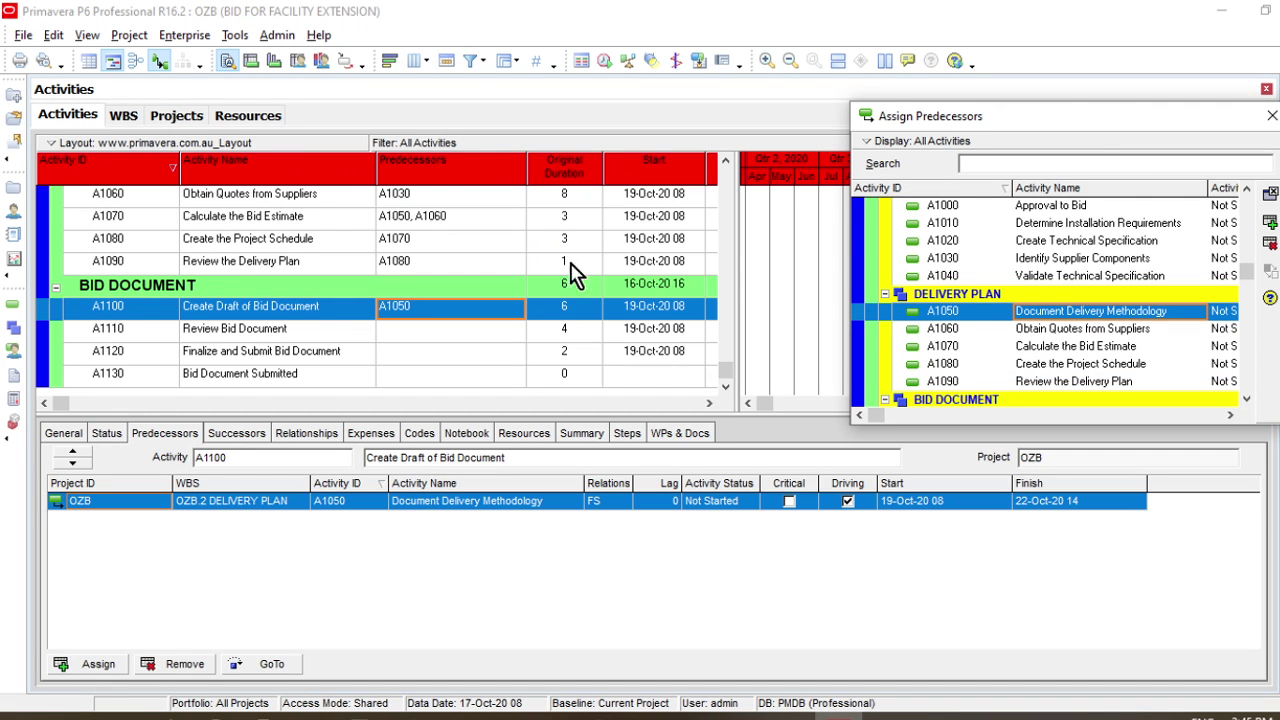
Assign both A1090 and A1100 as predecessors of A1110 Review Bid Document, following the PowerPoint relationships table
left_click(492, 334)
left_click(790, 716)
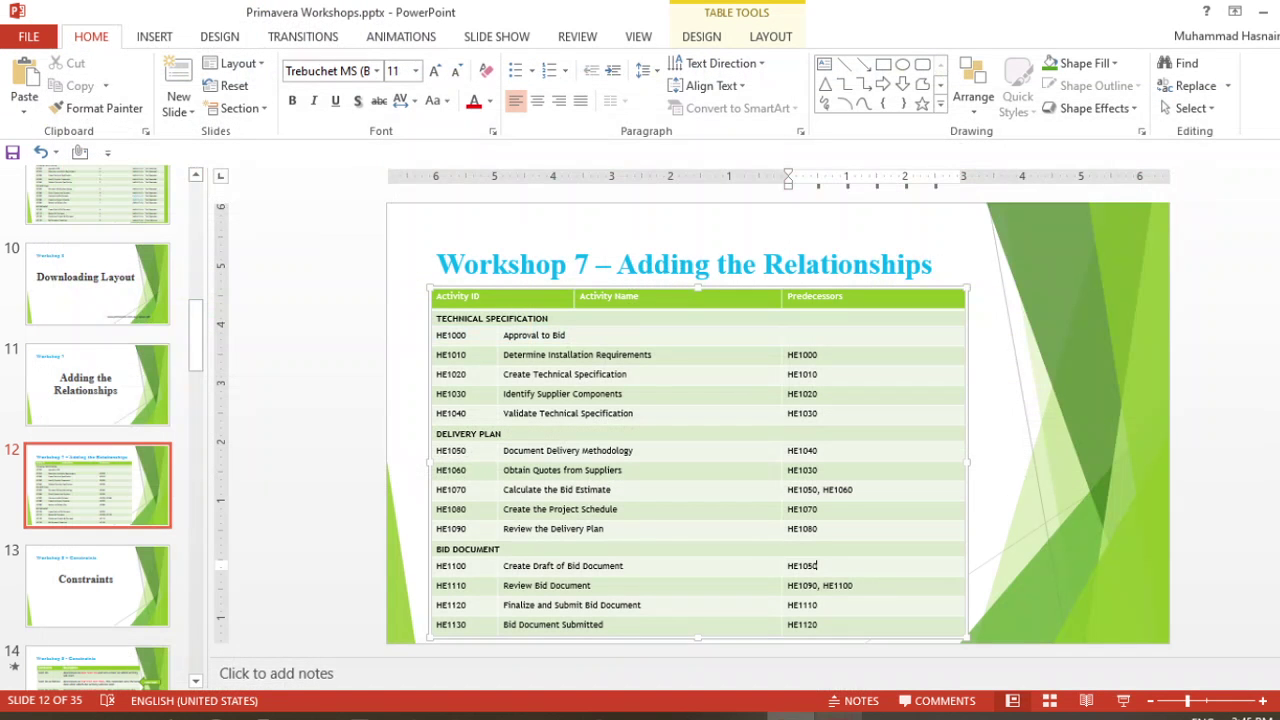
left_click(840, 716)
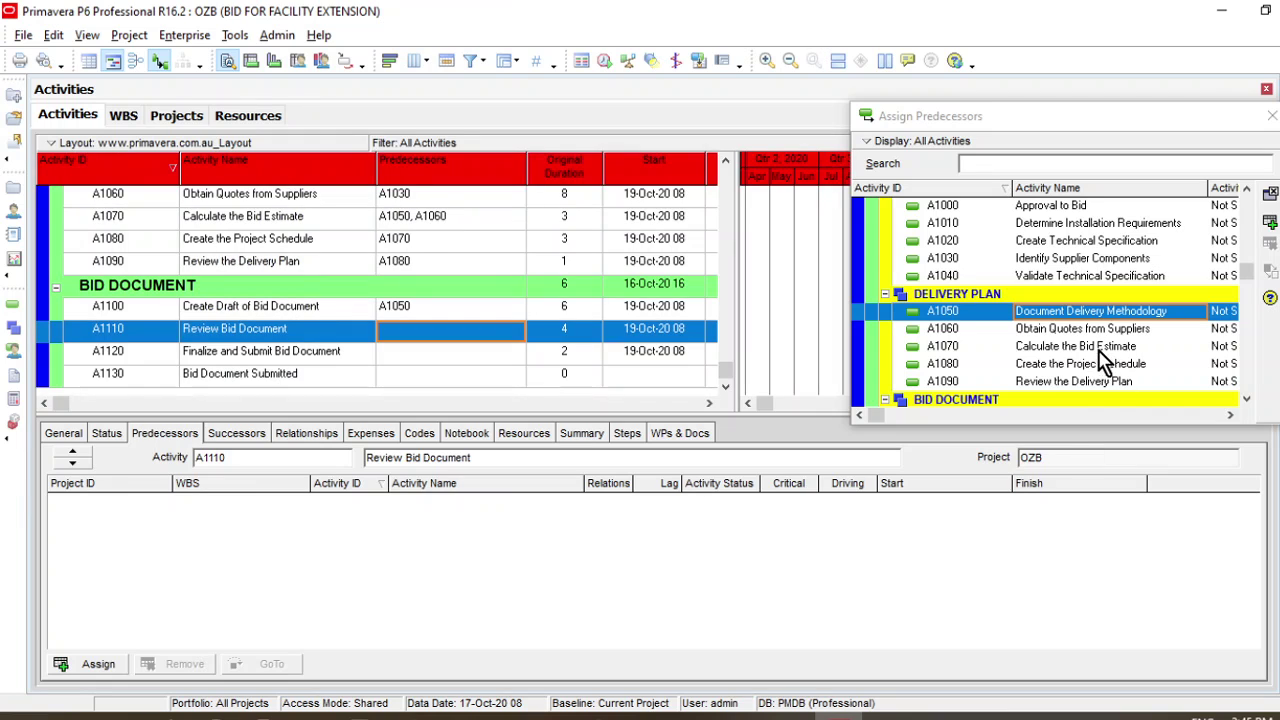
left_click(1100, 384)
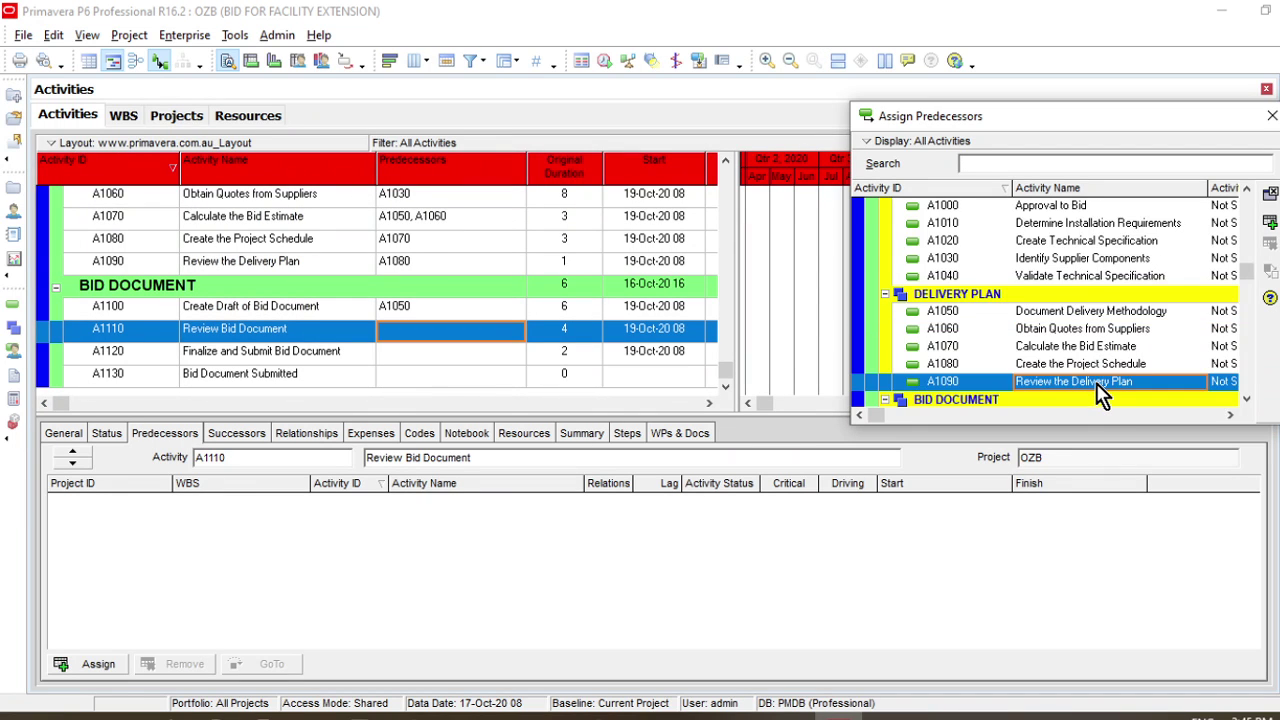
scroll(1100, 384, "down", 1)
left_click(1098, 366, "ctrl")
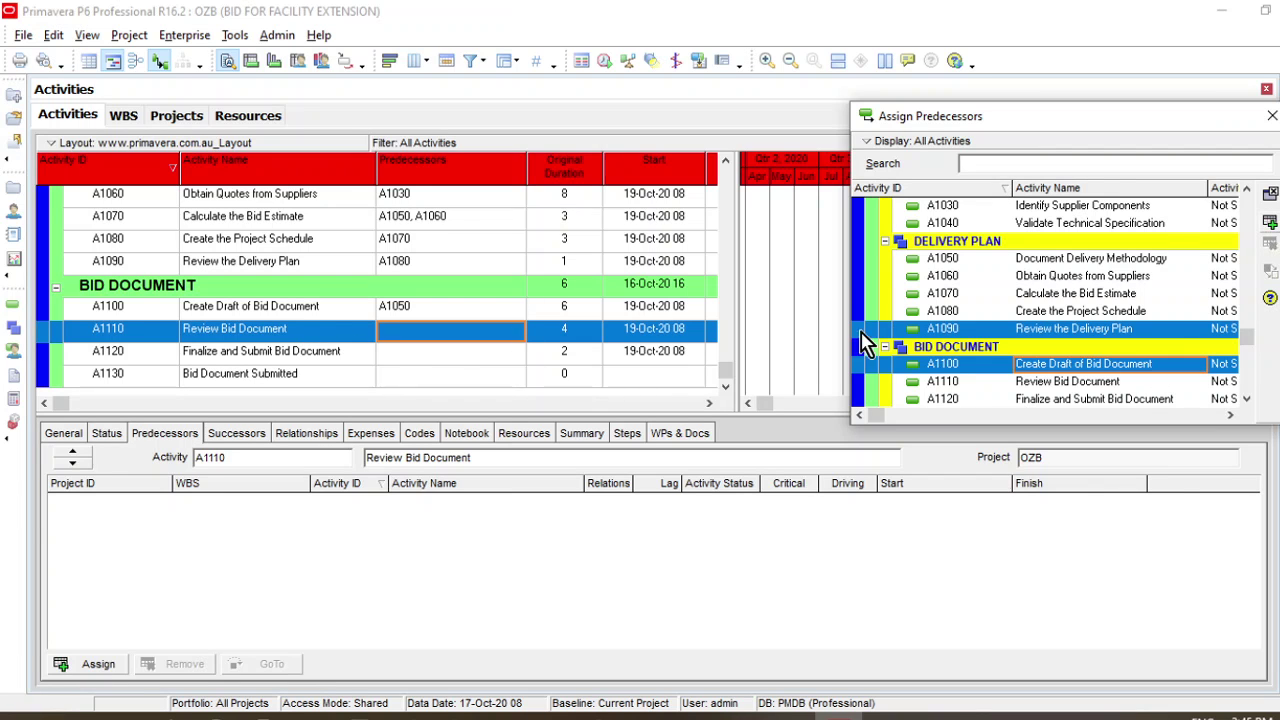
Assign A1110 Review Bid Document as the predecessor of A1120 Finalize and Submit Bid Document, consulting the PowerPoint table
left_click(451, 358)
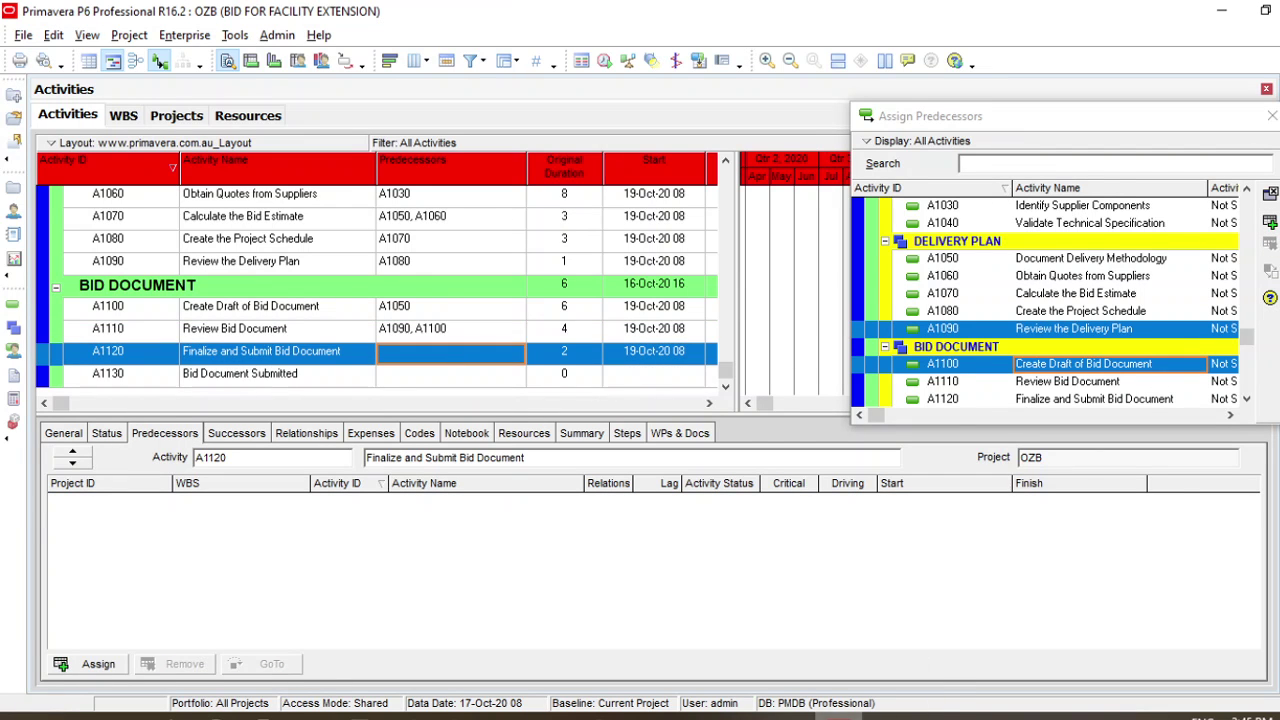
left_click(790, 715)
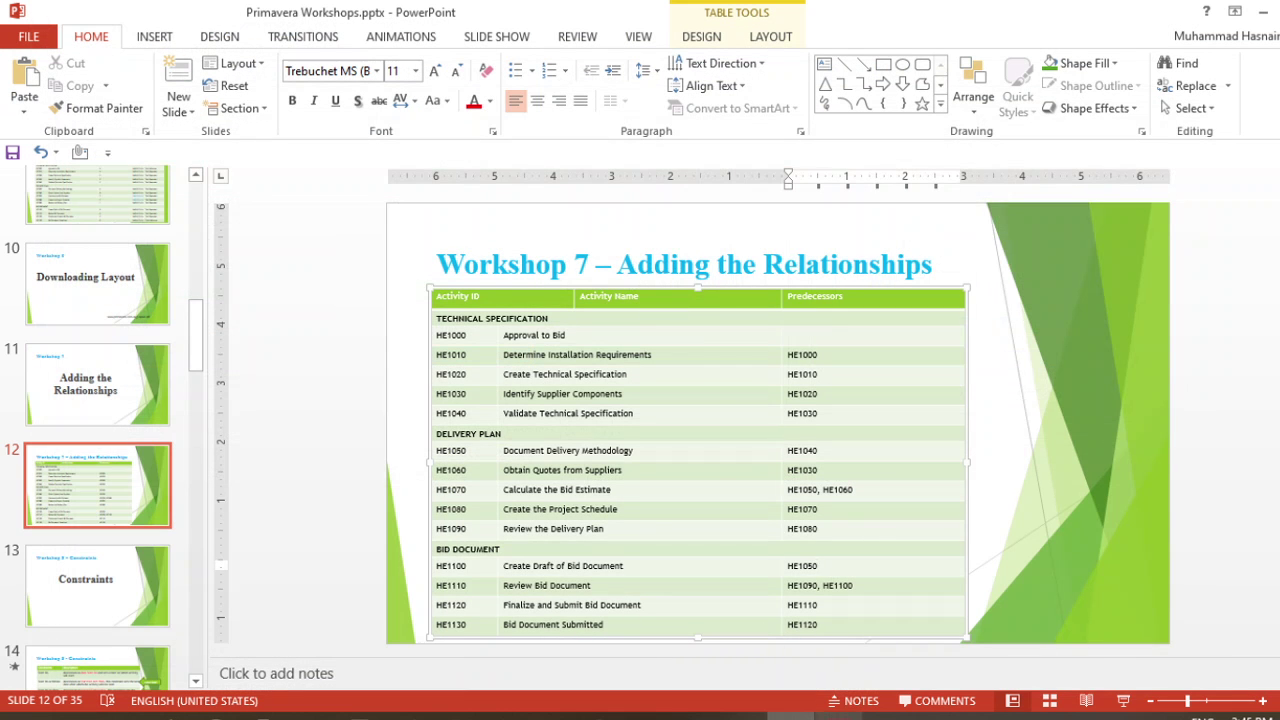
left_click(840, 715)
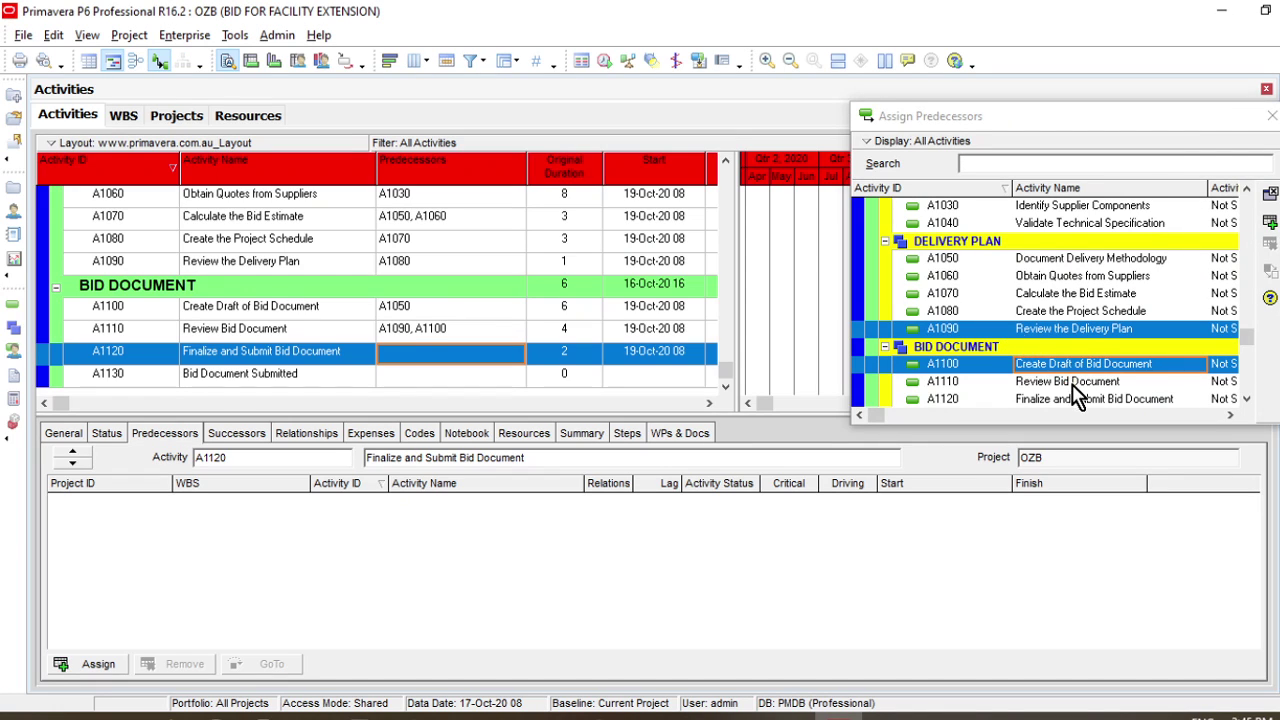
left_click(1071, 385)
left_click(1270, 224)
Assign A1120 Finalize and Submit Bid Document as the predecessor of A1130 Bid Document Submitted, checking against the PowerPoint table
left_click(510, 385)
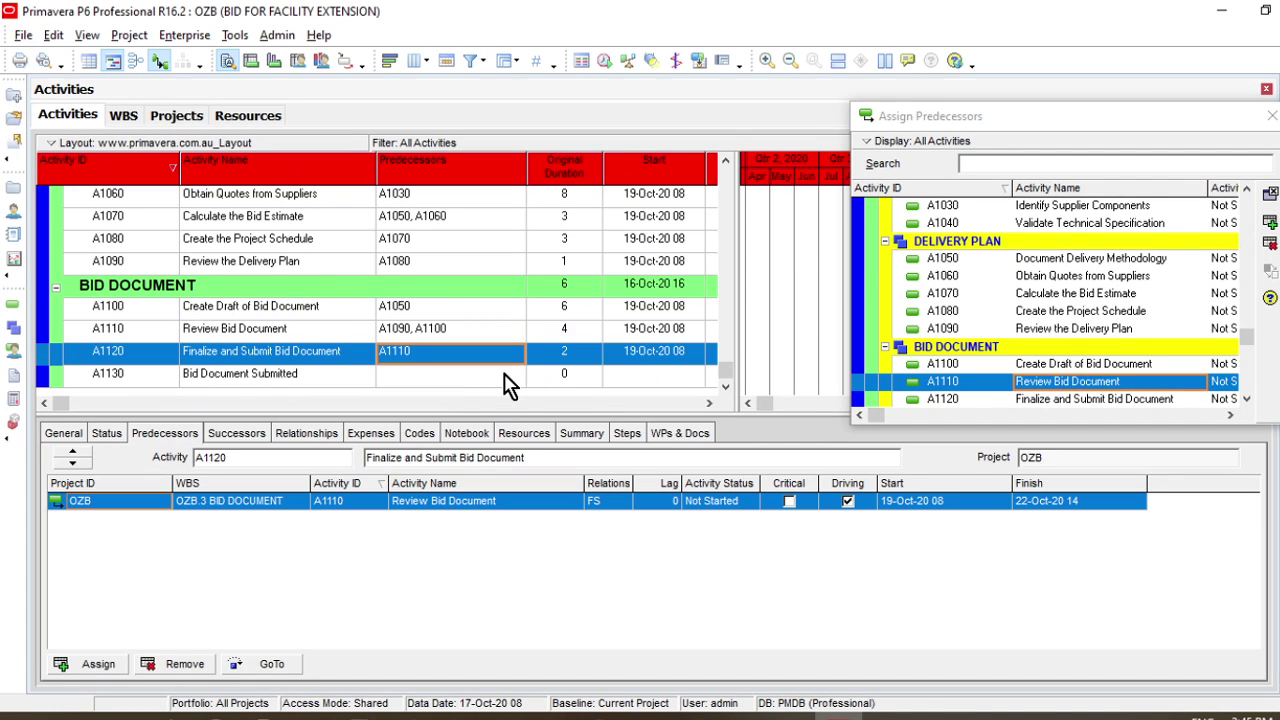
left_click(1246, 398)
left_click(1246, 398)
key("alt+Tab")
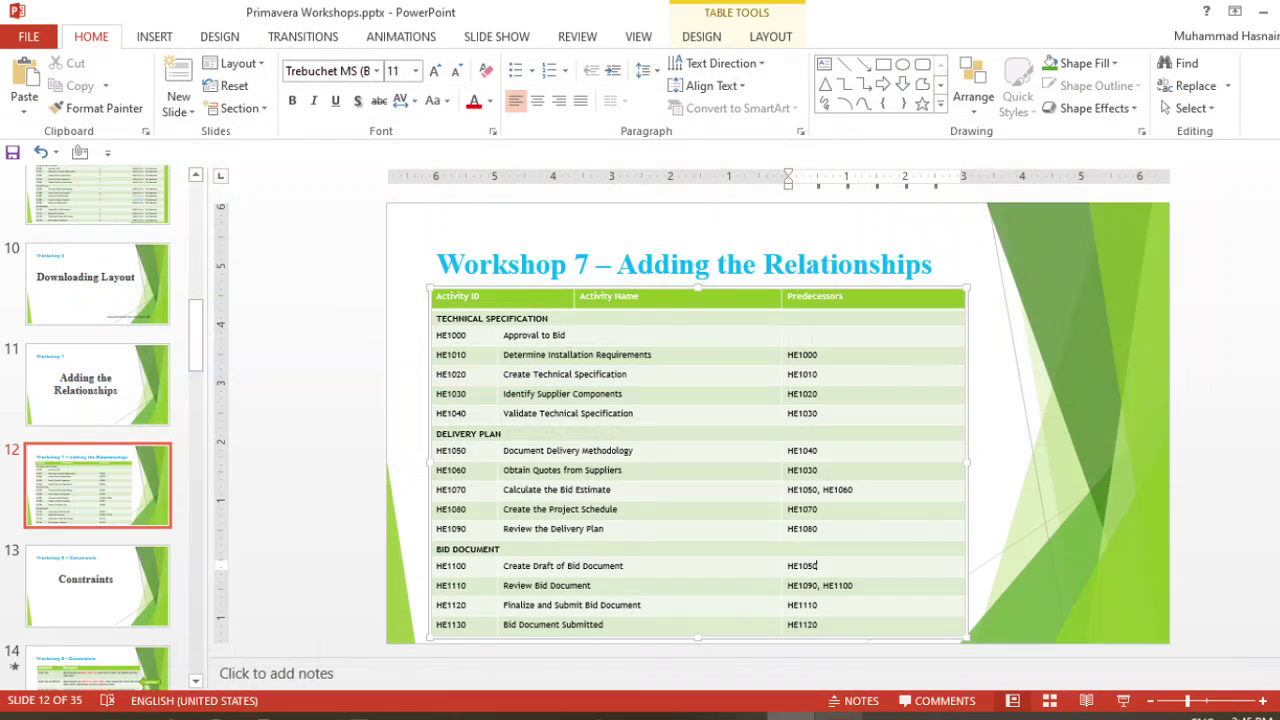
key("alt+Tab")
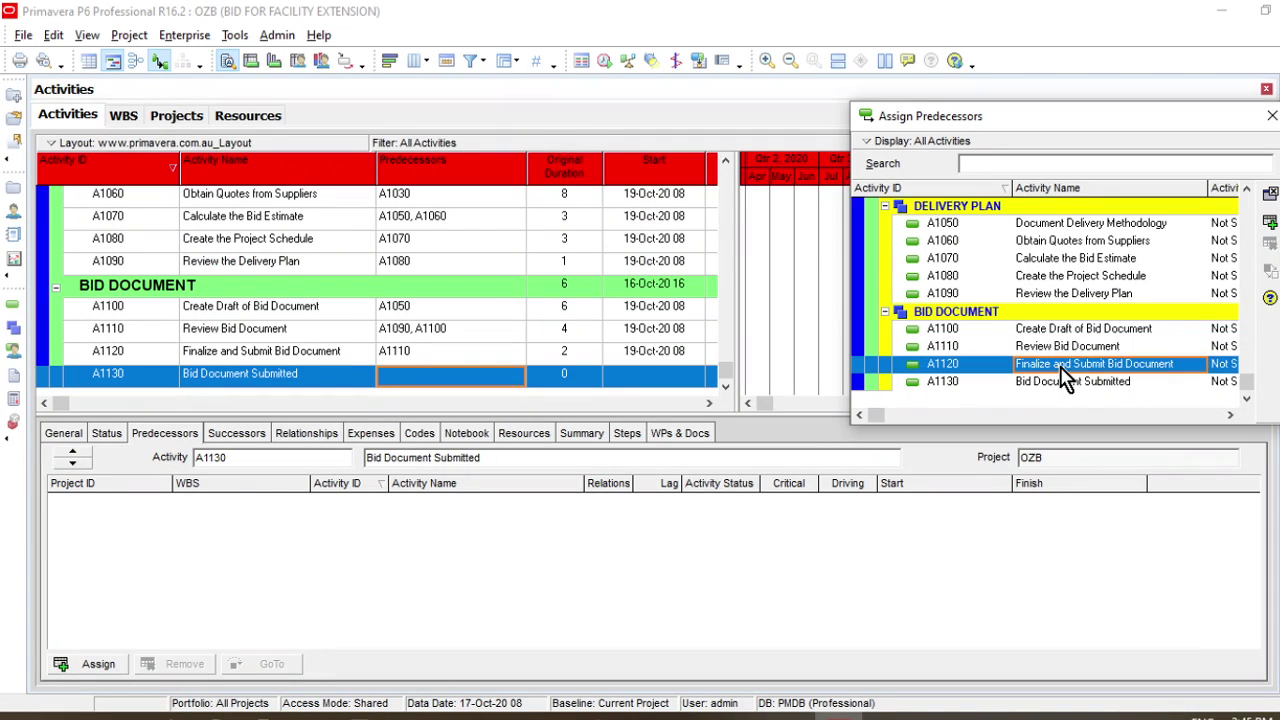
key("alt+Tab")
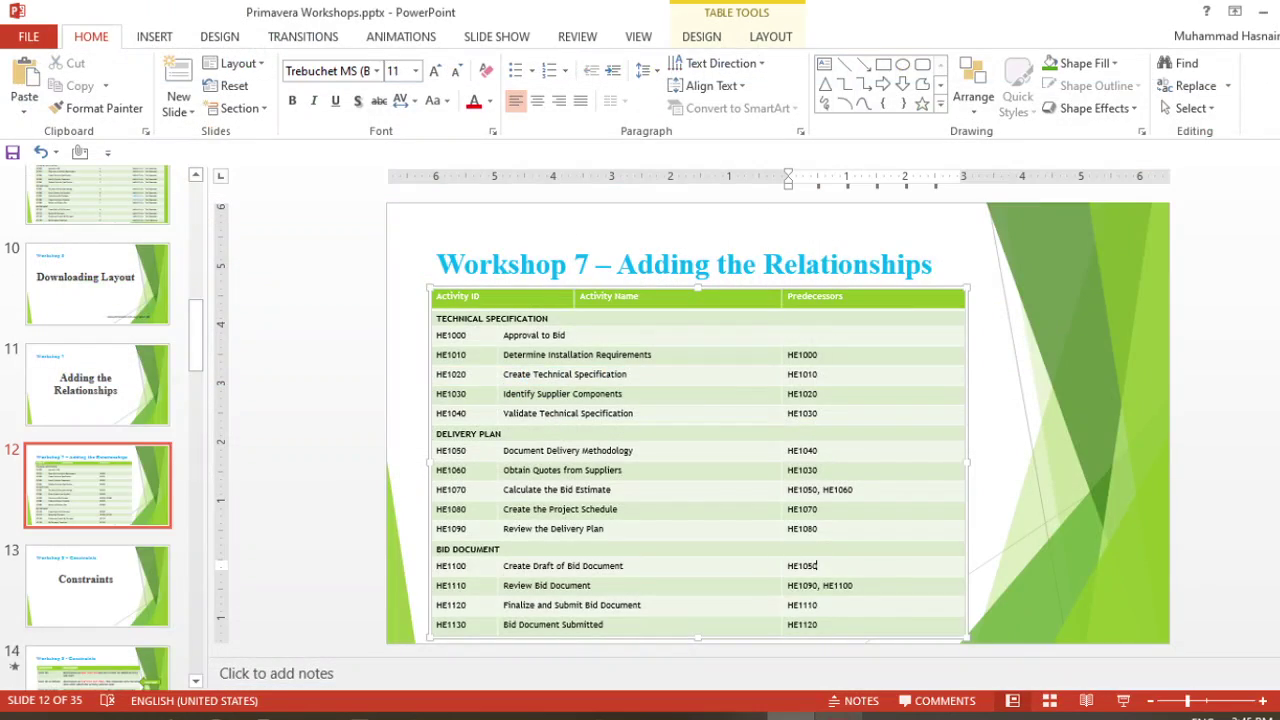
key("alt+Tab")
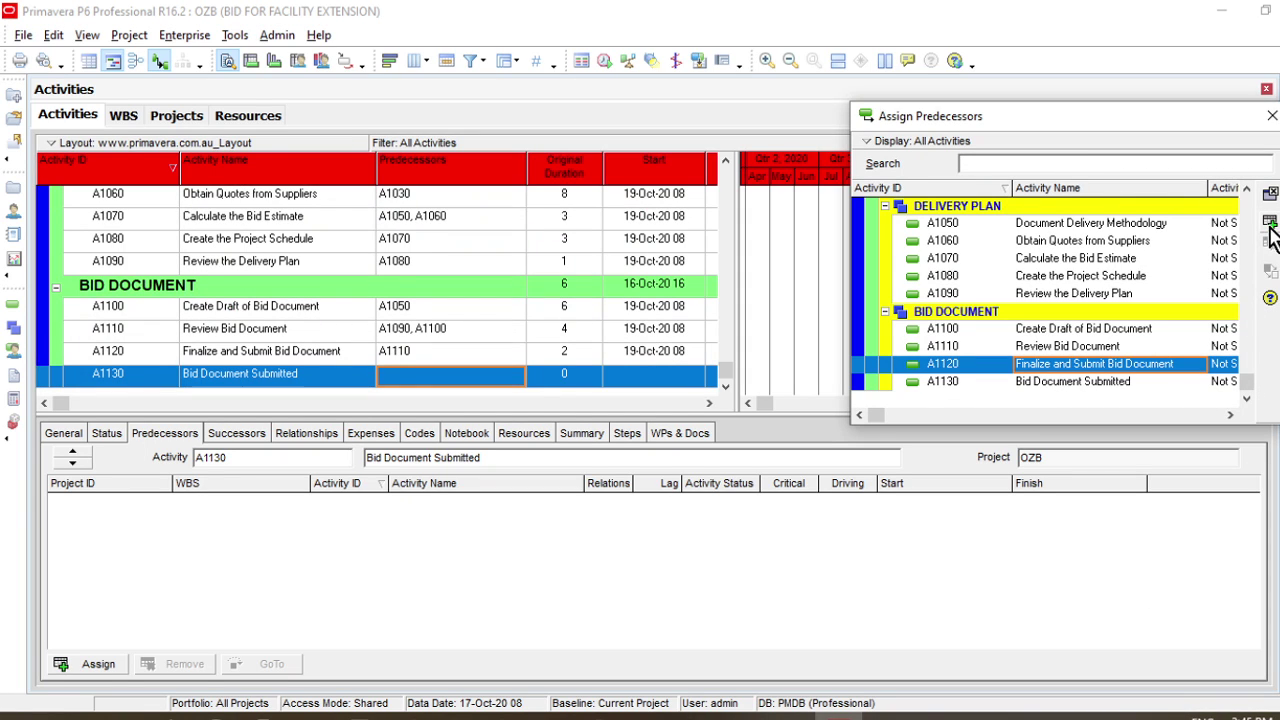
left_click(1270, 224)
Compare the predecessors assigned to the activities with the Workshop 7 relationships table in PowerPoint
left_click(472, 356)
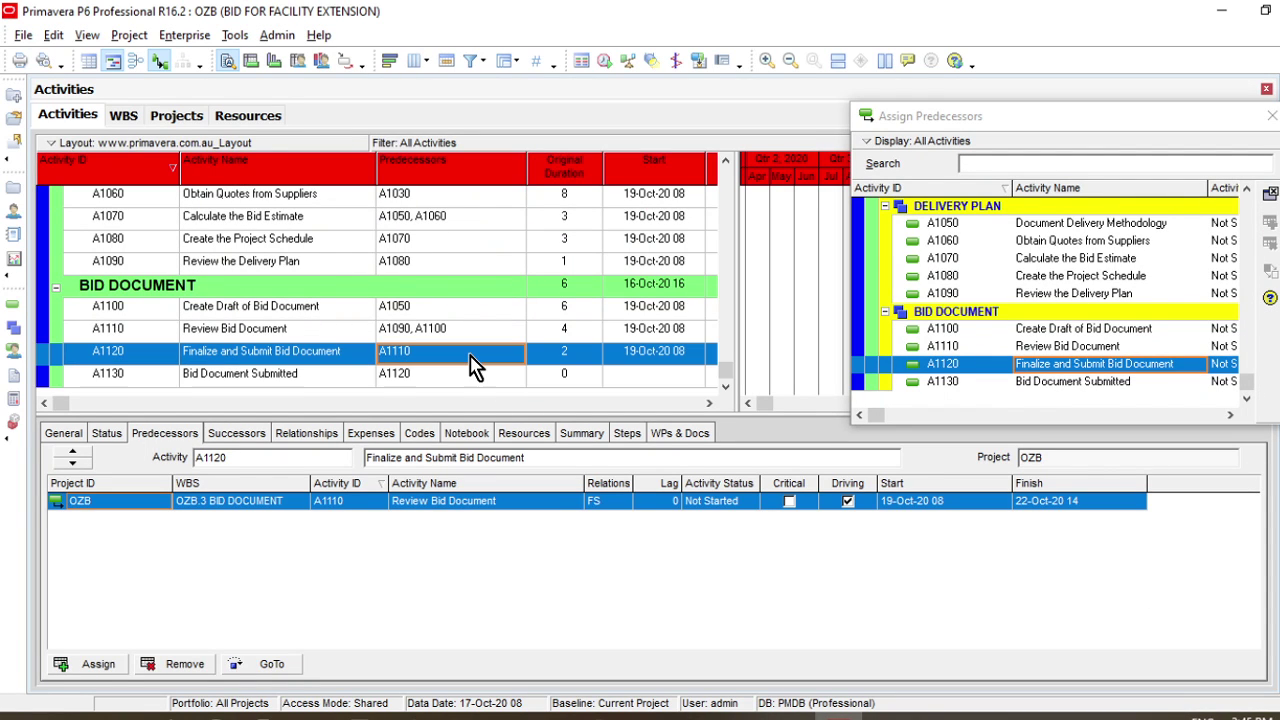
left_click(462, 378)
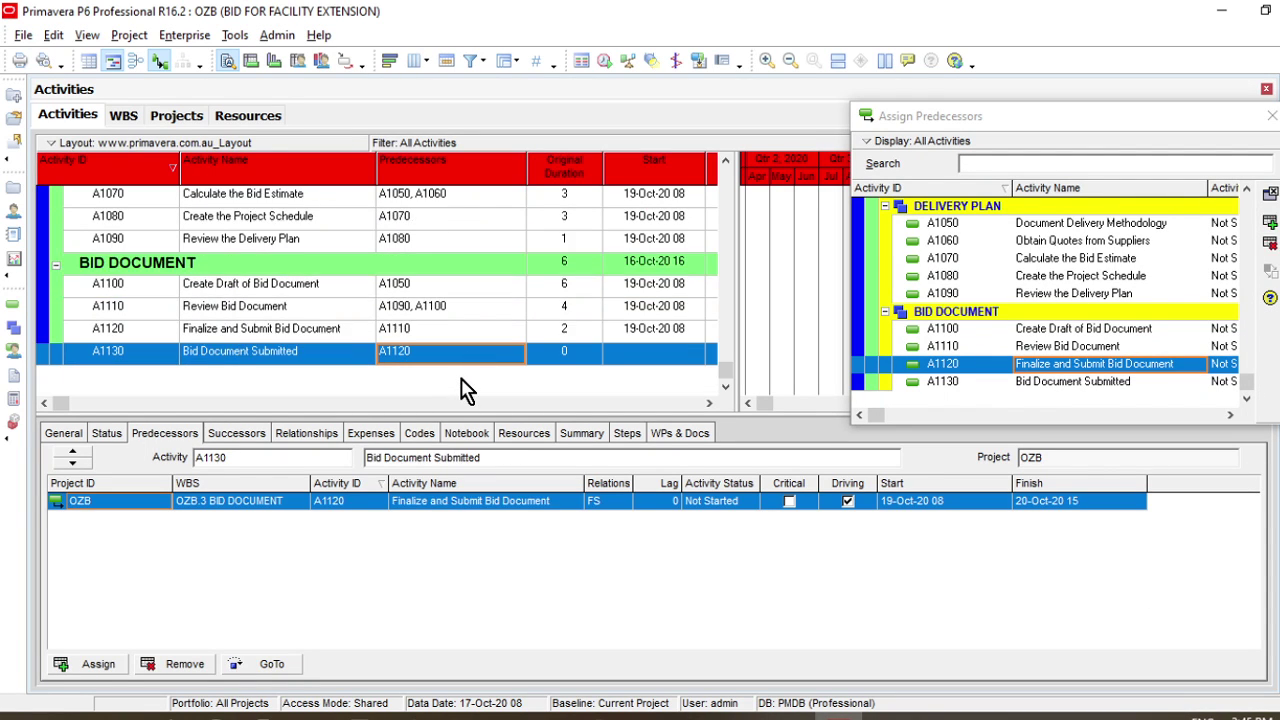
scroll(463, 369, "up", 4)
scroll(463, 369, "down", 1)
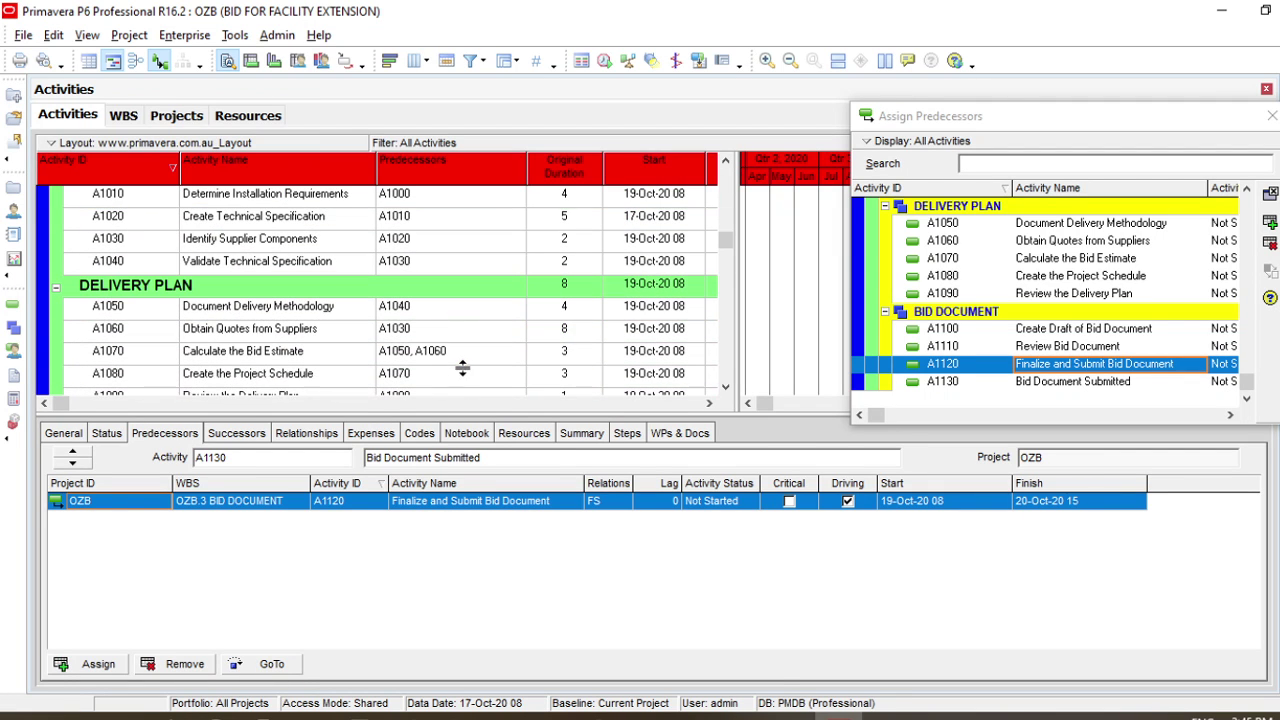
left_click(791, 716)
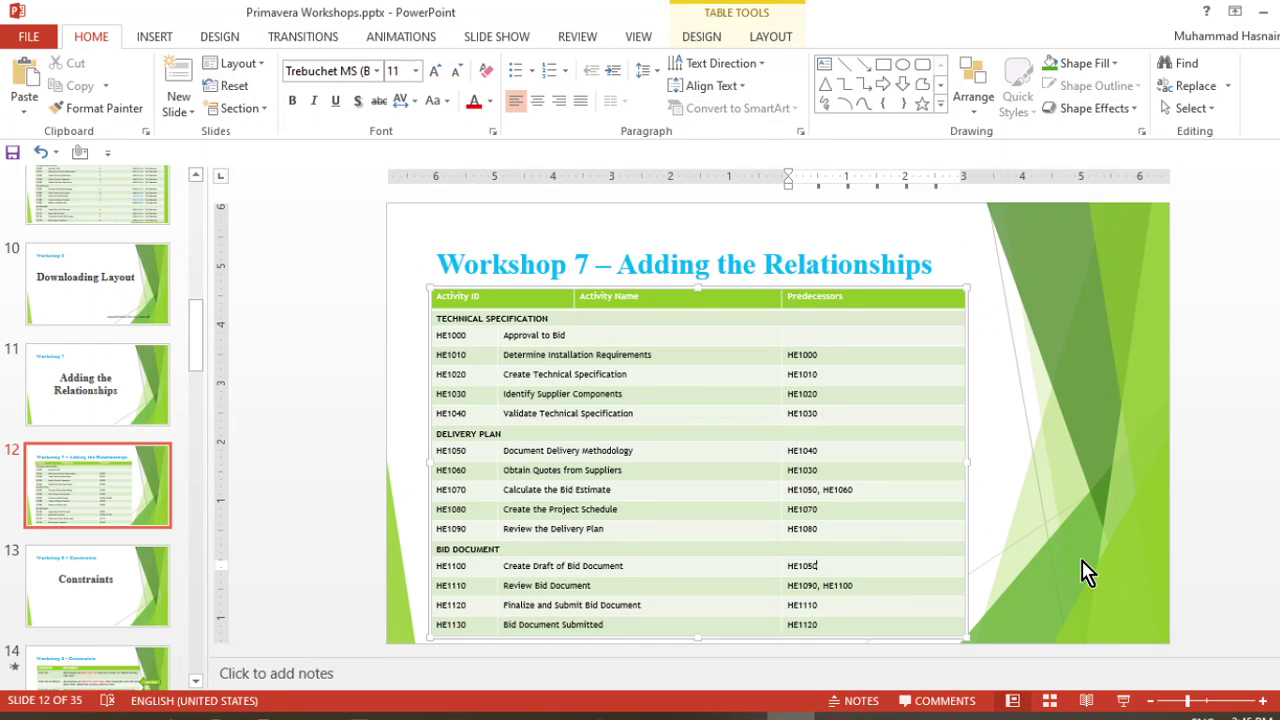
left_click(850, 716)
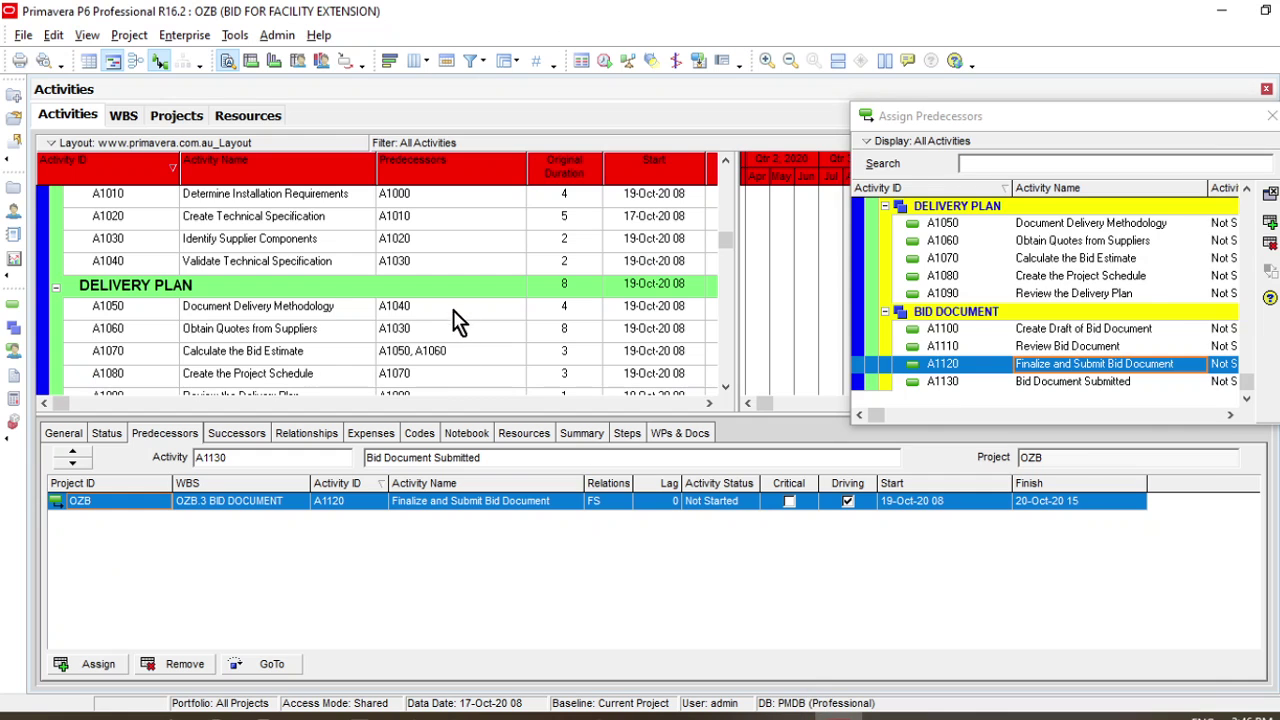
left_click(455, 308)
scroll(455, 312, "up", 1)
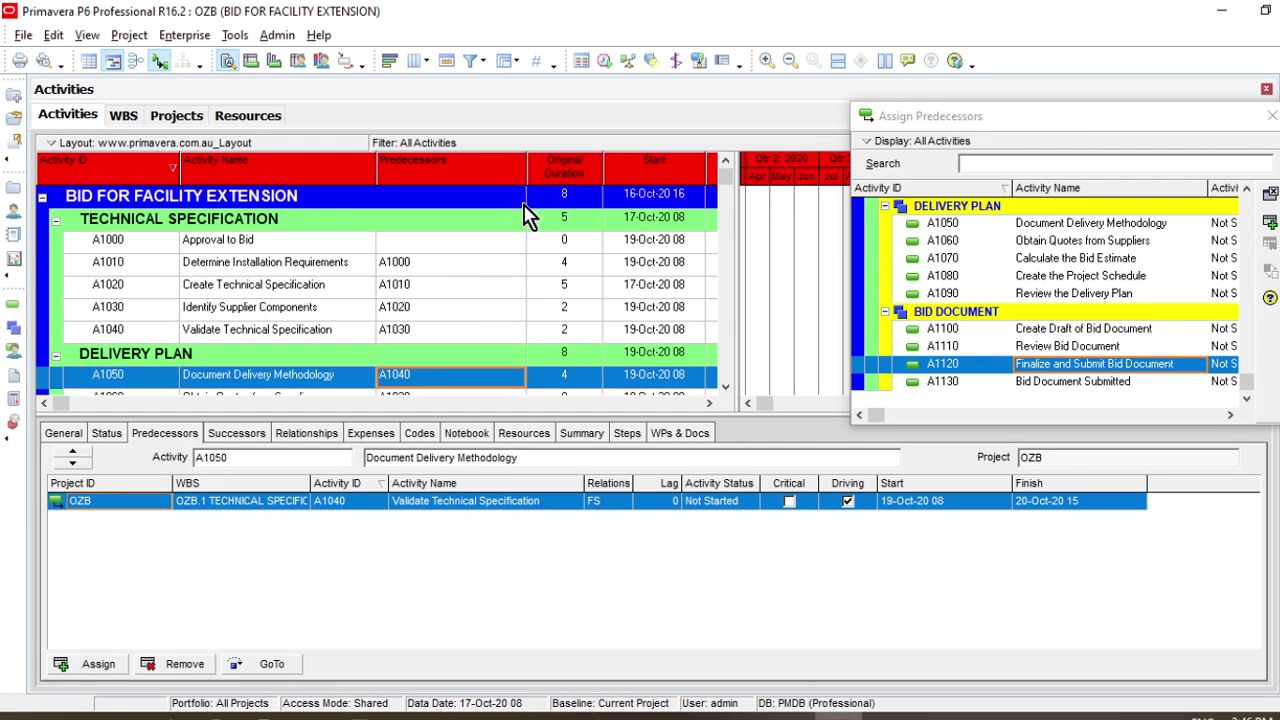
Narrow the Predecessors column in the activity table and close the Assign Predecessors window
left_click_drag(527, 168, 483, 168)
left_click(450, 269)
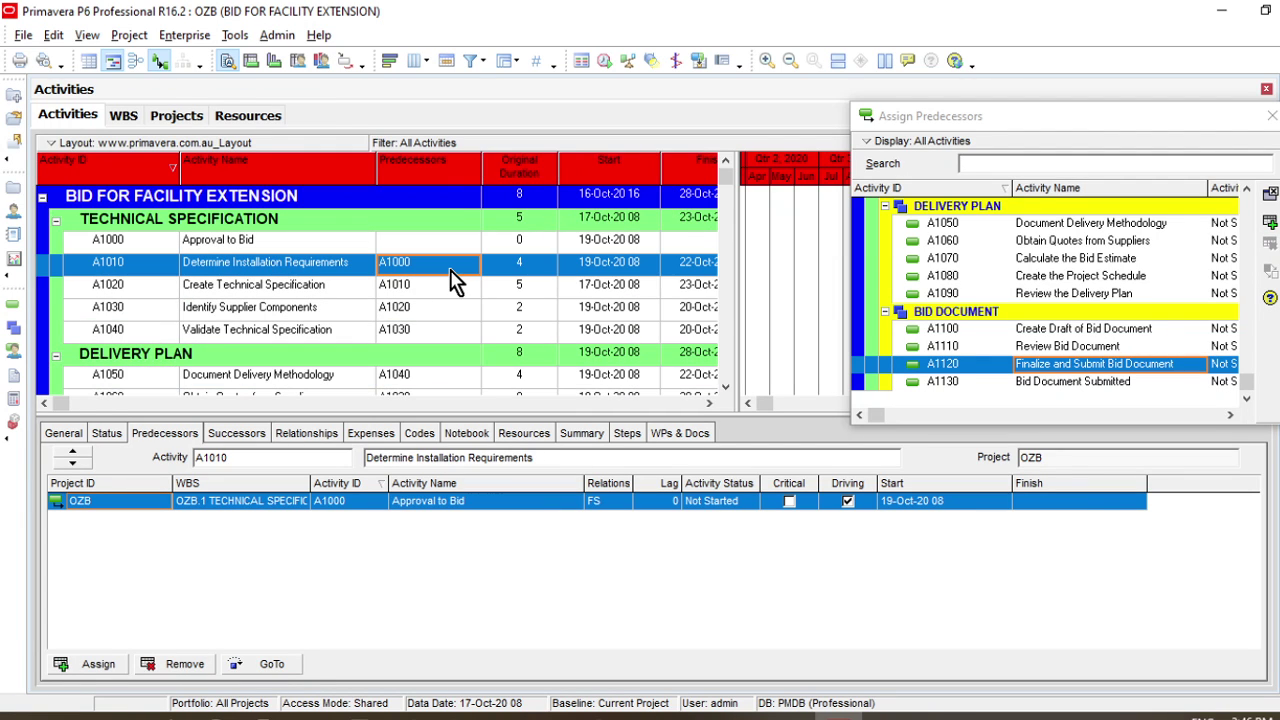
scroll(455, 282, "down", 1)
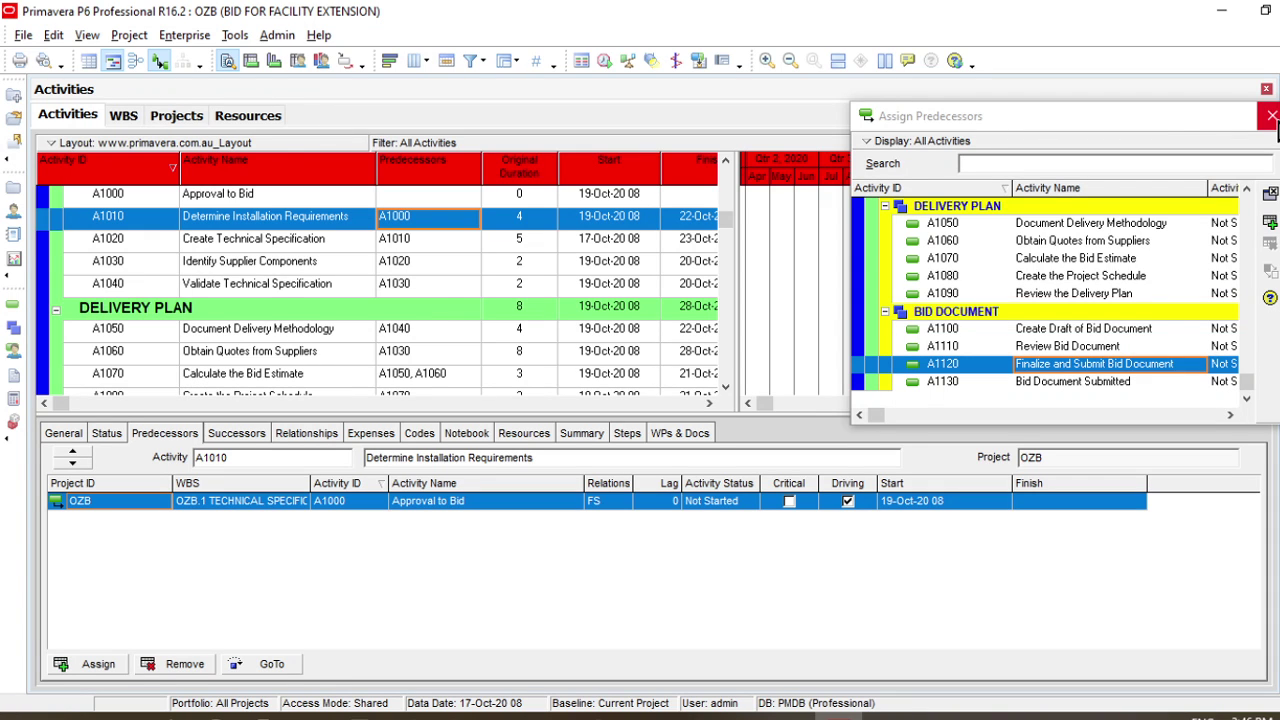
left_click(1271, 116)
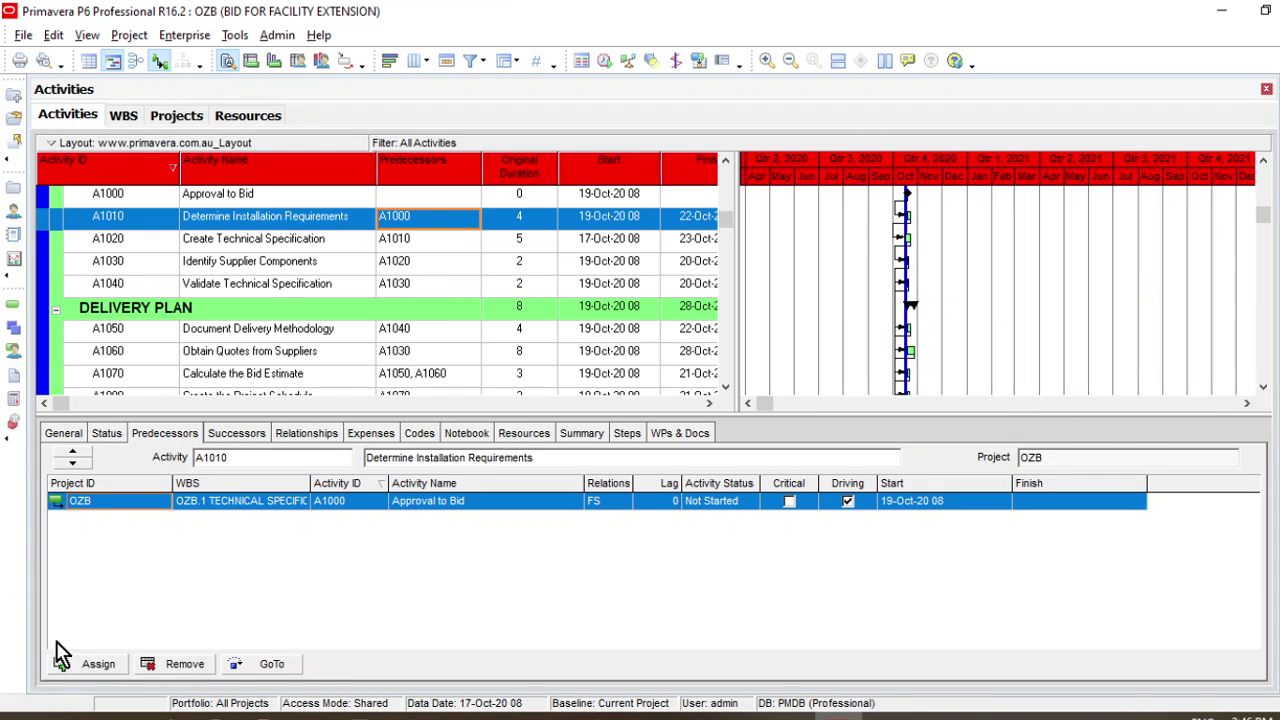
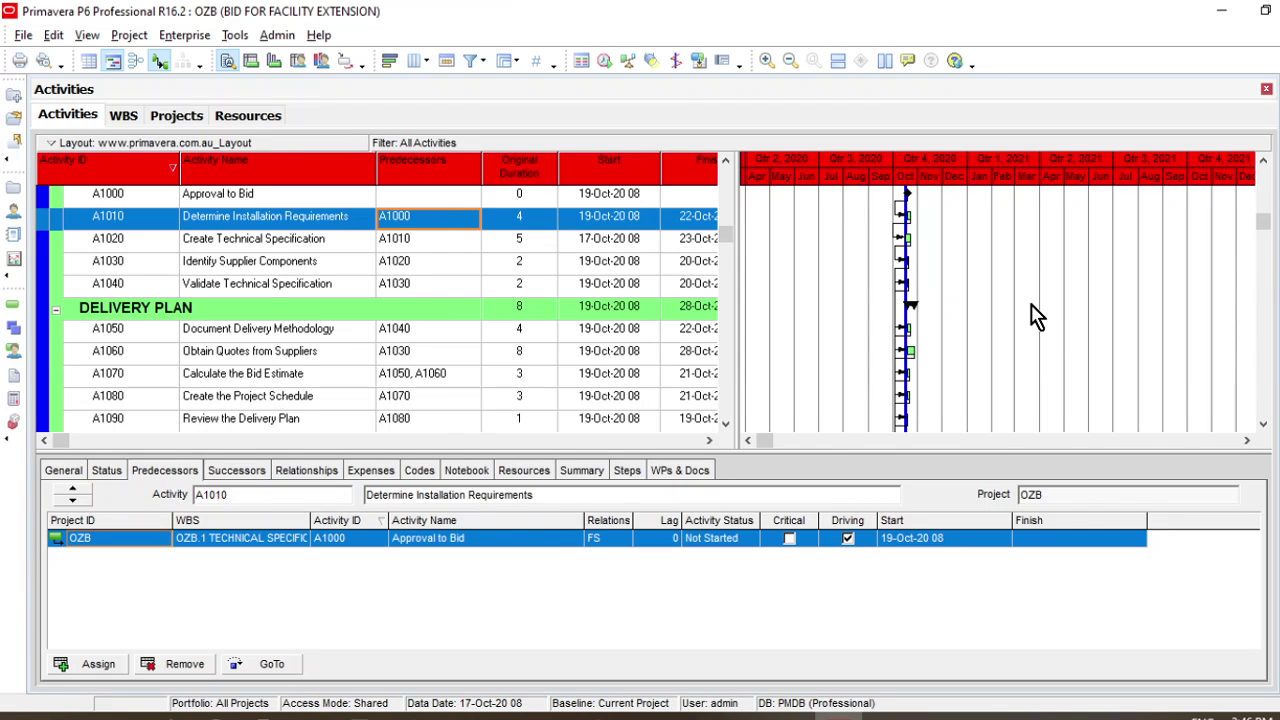
Examine the predecessors, original durations and start dates of the activities from TECHNICAL SPECIFICATION through BID DOCUMENT
left_click(537, 268)
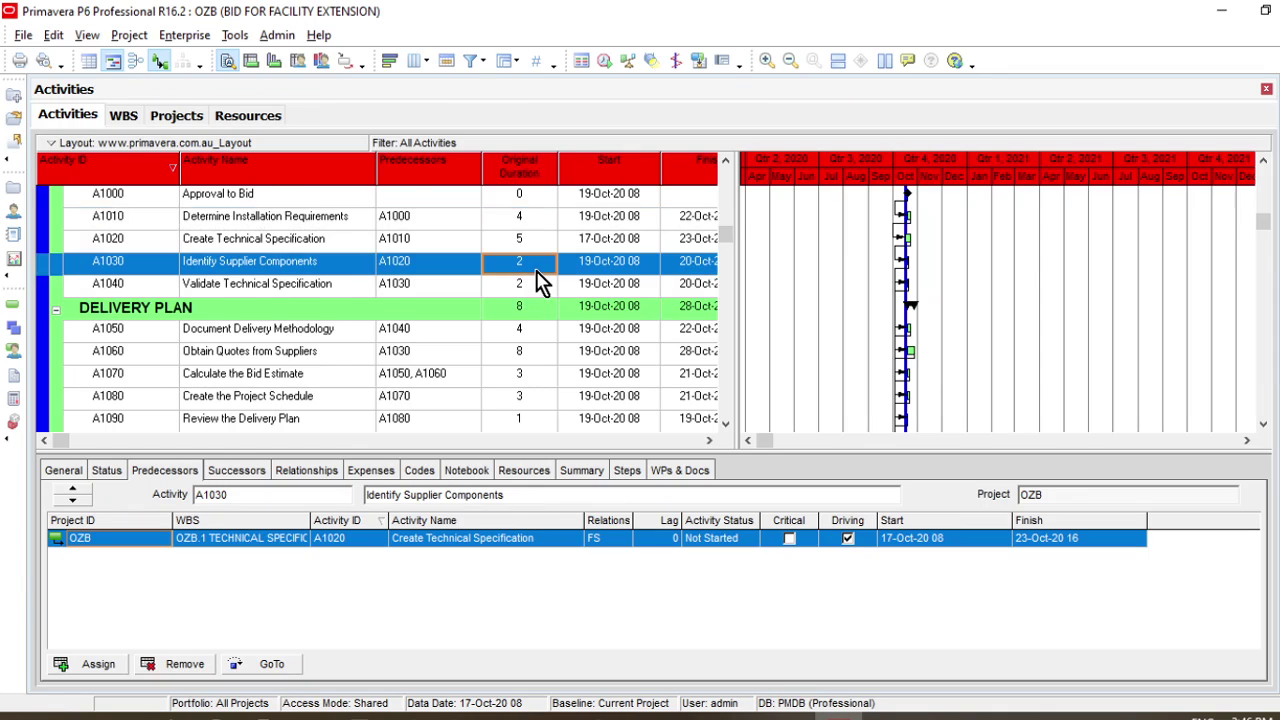
scroll(540, 283, "up", 1)
scroll(540, 283, "down", 1)
scroll(540, 283, "up", 1)
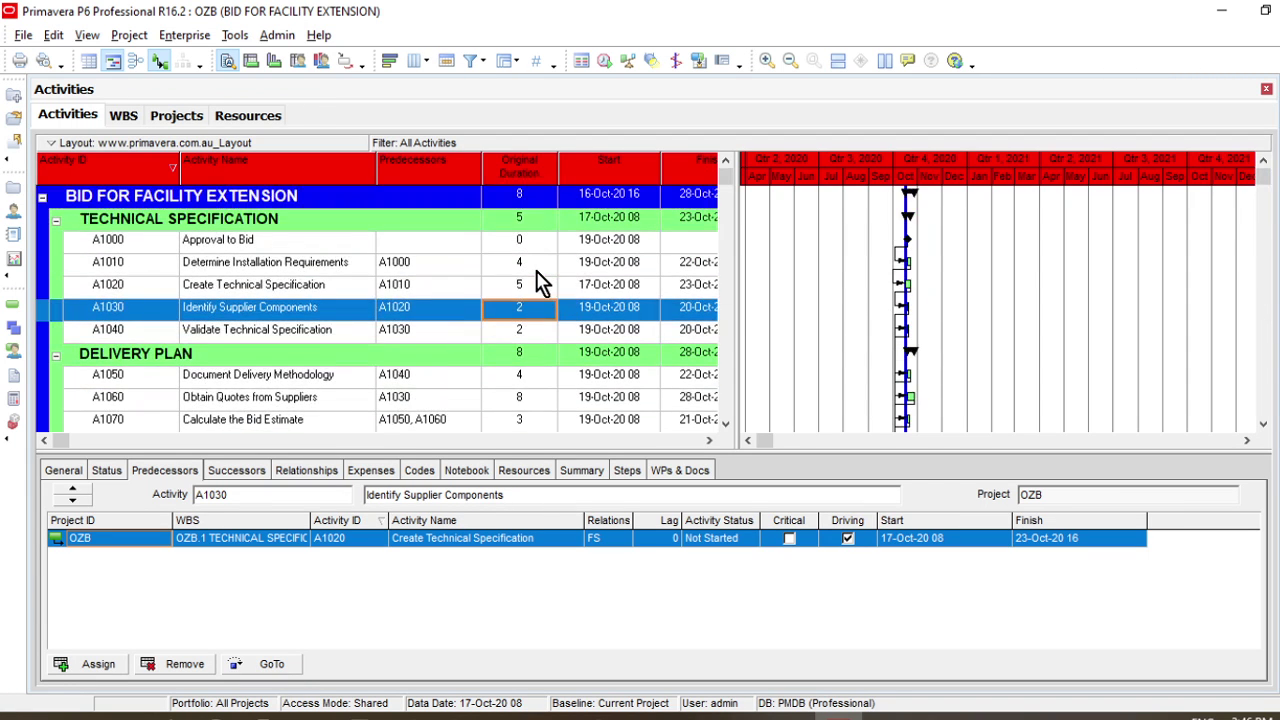
scroll(540, 283, "down", 2)
scroll(537, 280, "down", 1)
scroll(532, 320, "up", 3)
left_click(518, 268)
scroll(520, 300, "down", 2)
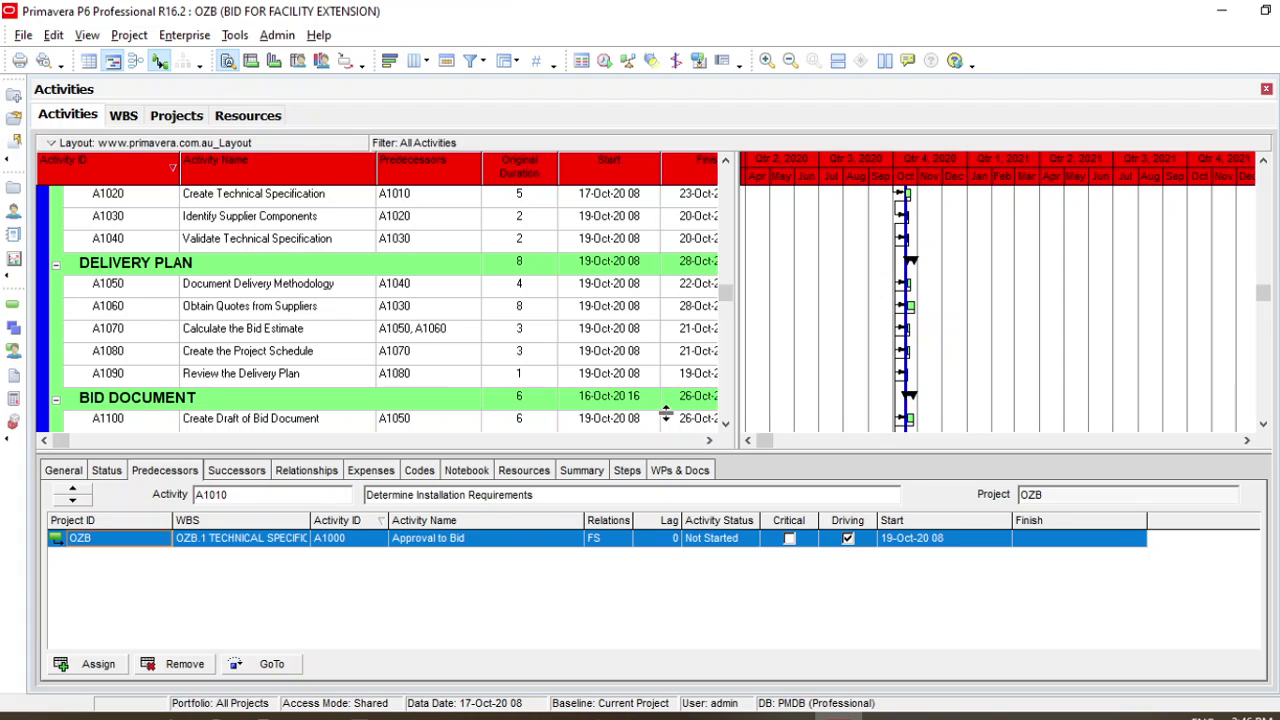
scroll(405, 338, "up", 2)
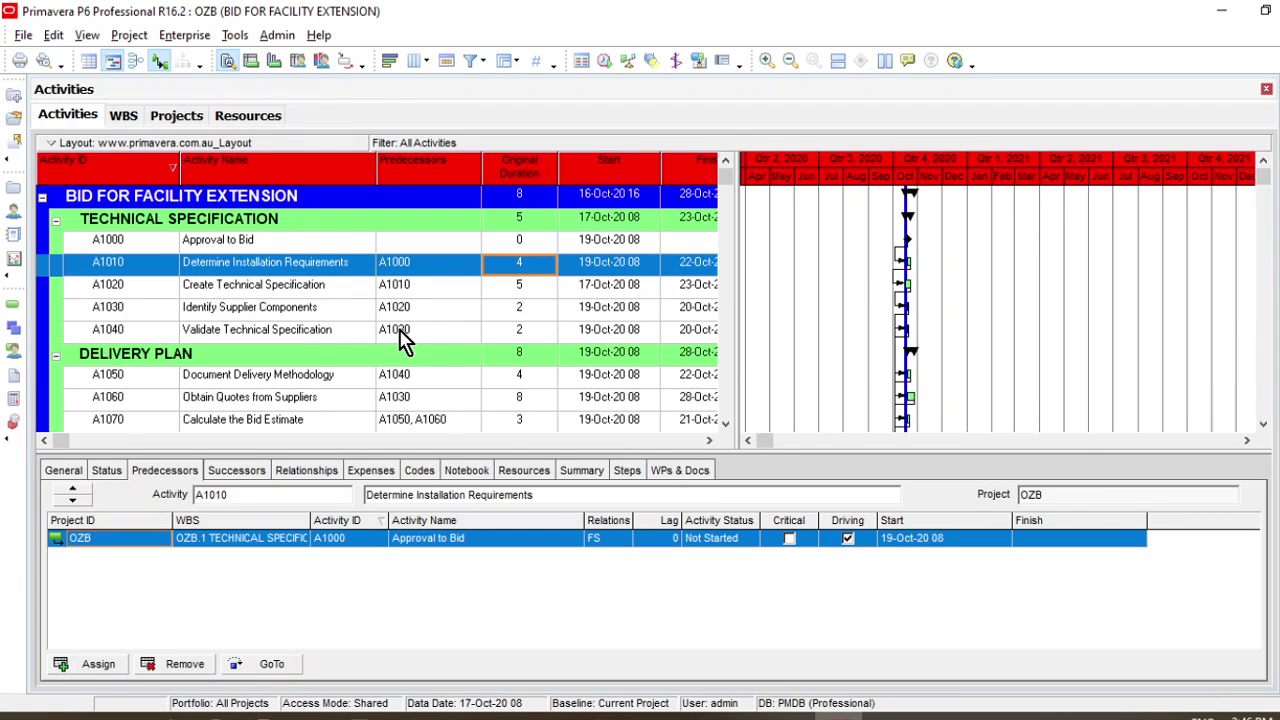
scroll(405, 338, "down", 4)
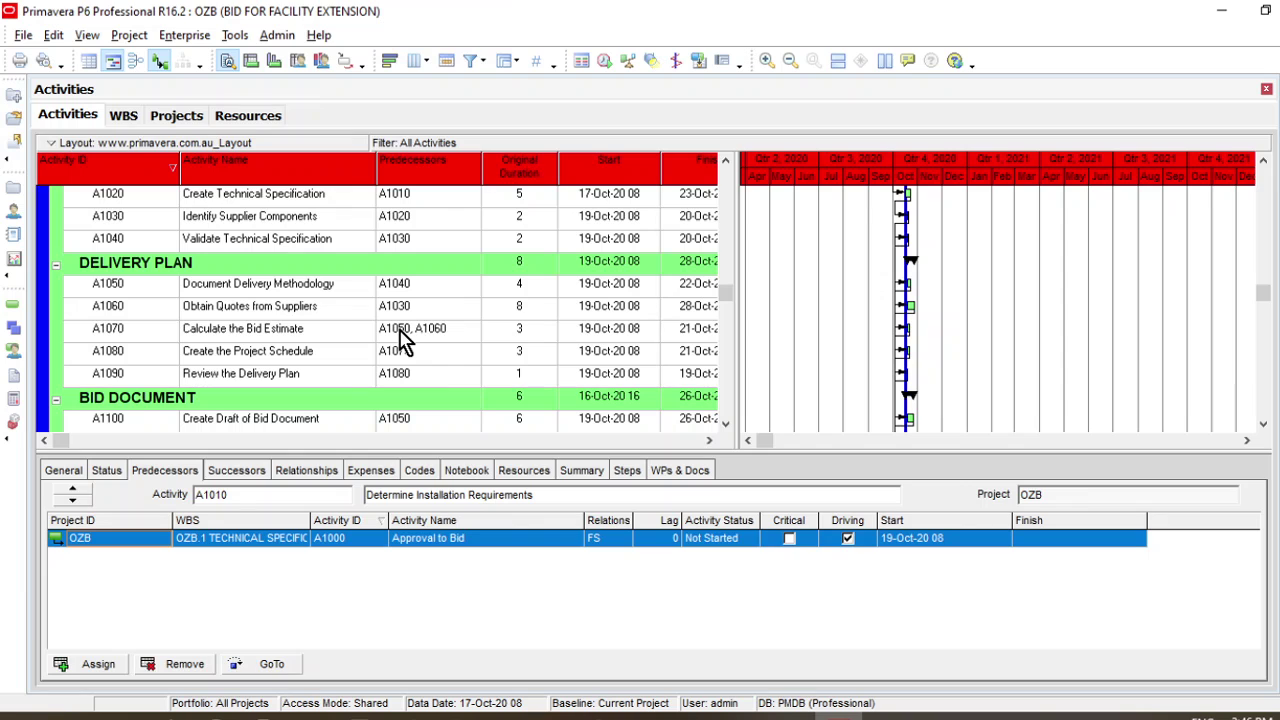
Compare the original durations of the project, TECHNICAL SPECIFICATION and DELIVERY PLAN summary rows with those of their activities
left_click(519, 311)
scroll(519, 313, "up", 4)
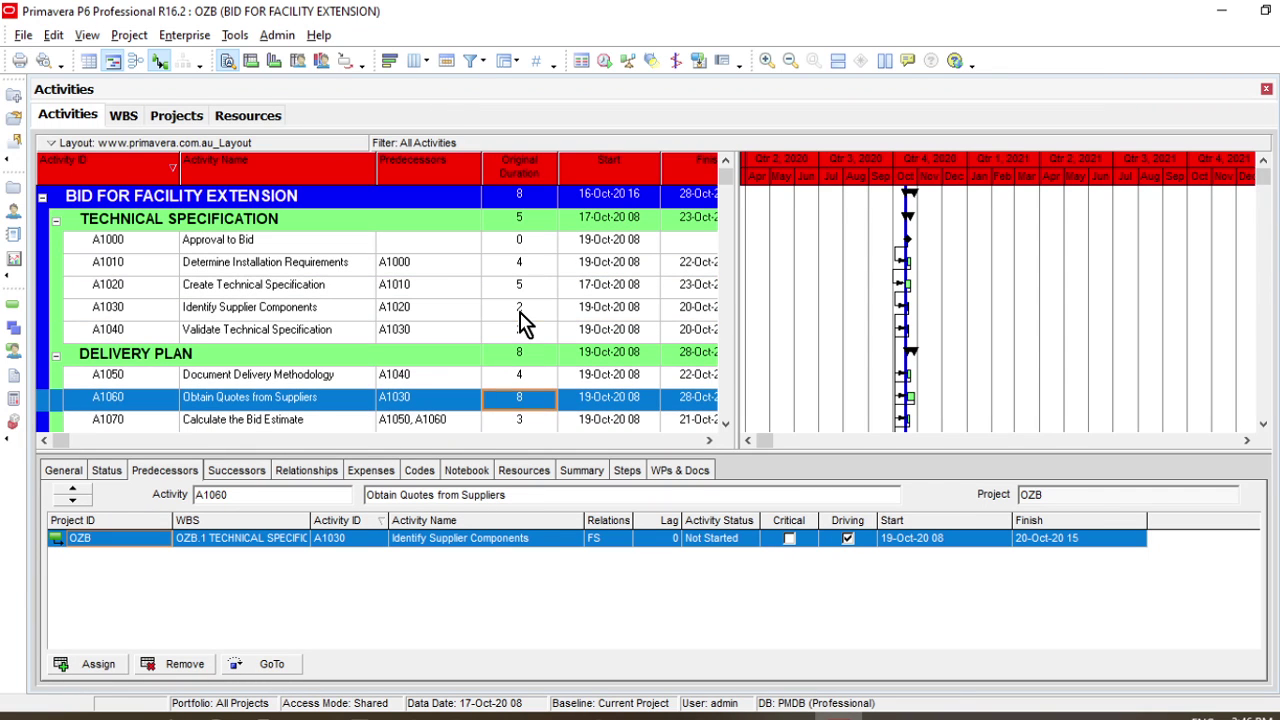
scroll(522, 322, "down", 4)
scroll(522, 322, "up", 4)
scroll(522, 322, "down", 2)
scroll(522, 322, "up", 2)
left_click(531, 227)
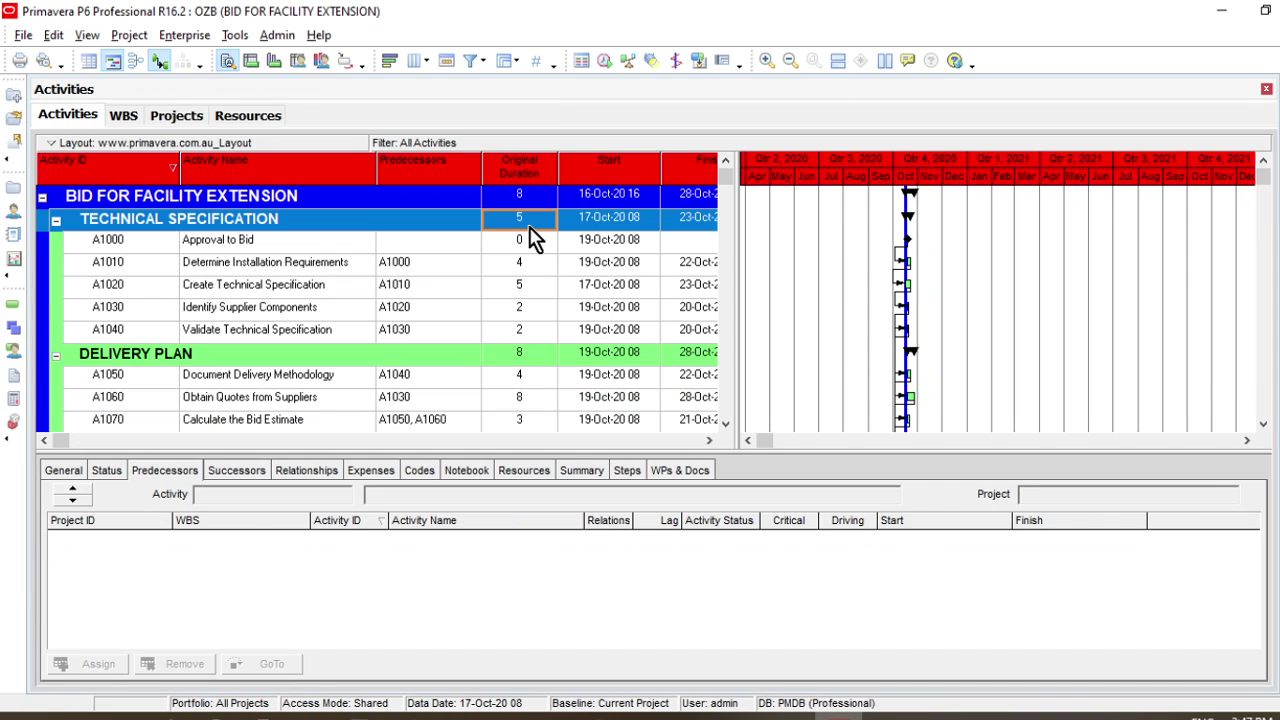
left_click(529, 292)
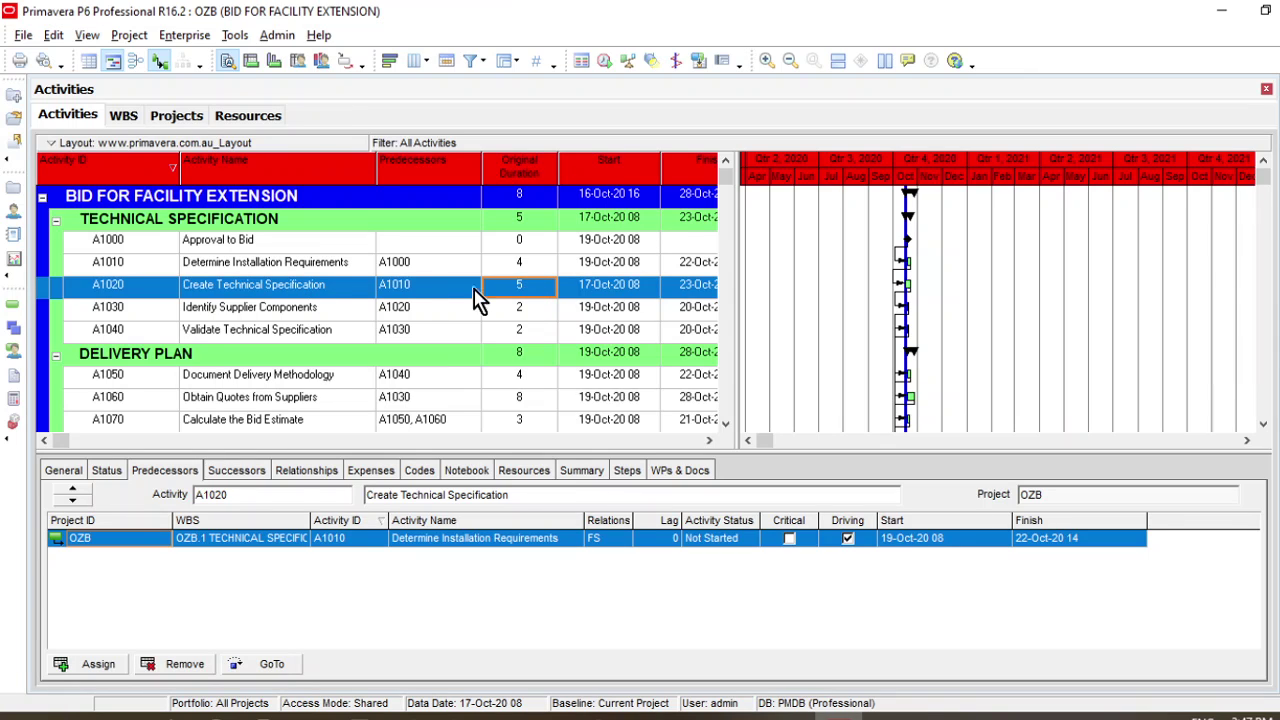
left_click(537, 222)
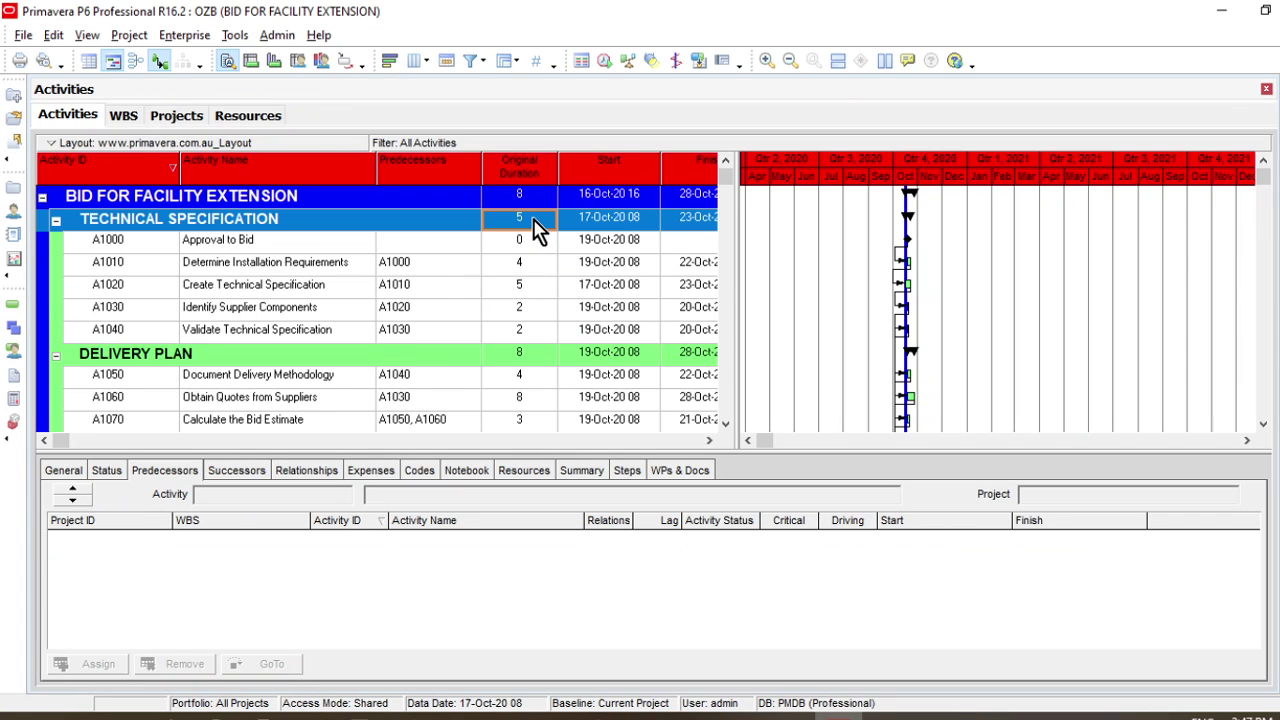
scroll(520, 330, "down", 1)
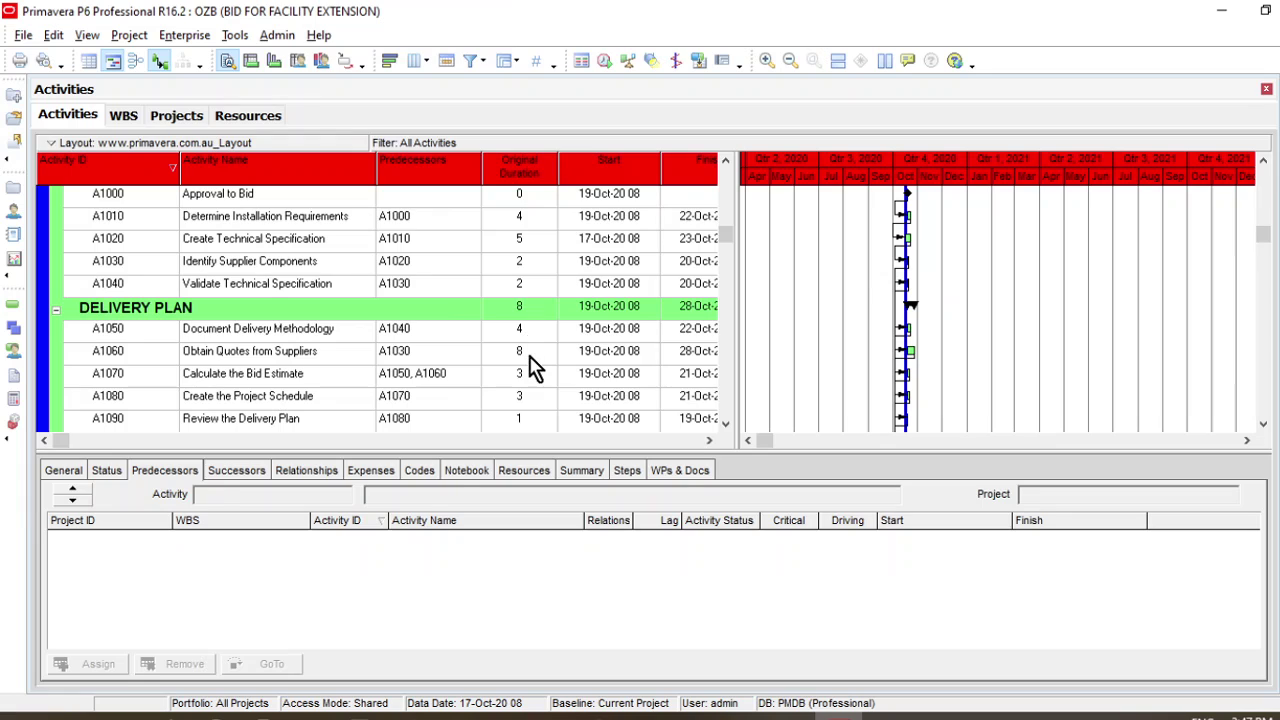
left_click(532, 354)
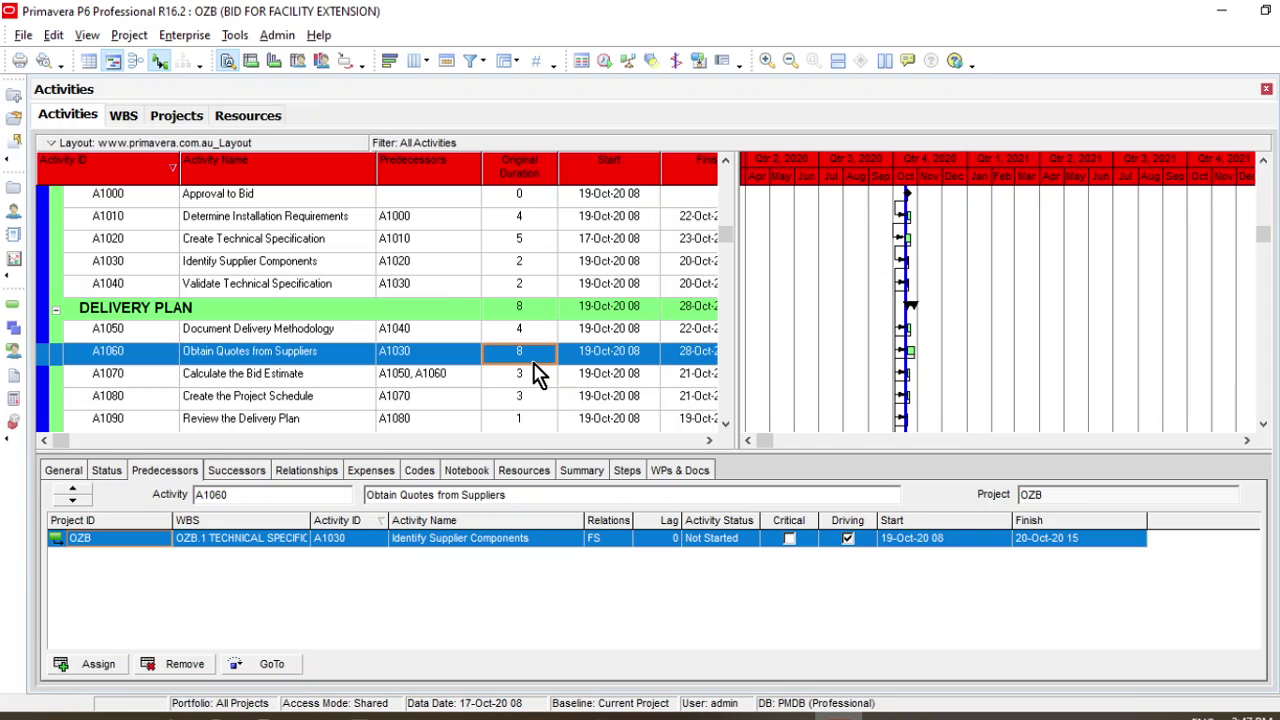
scroll(543, 366, "up", 1)
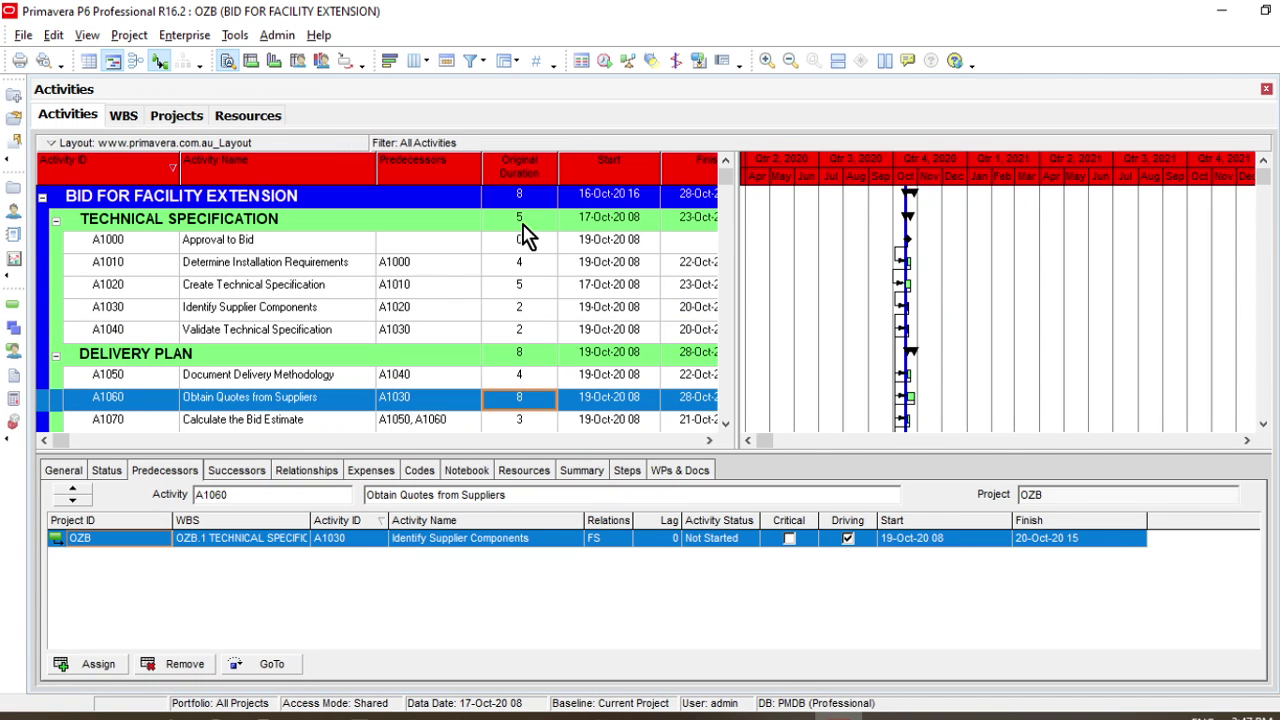
scroll(531, 390, "down", 1)
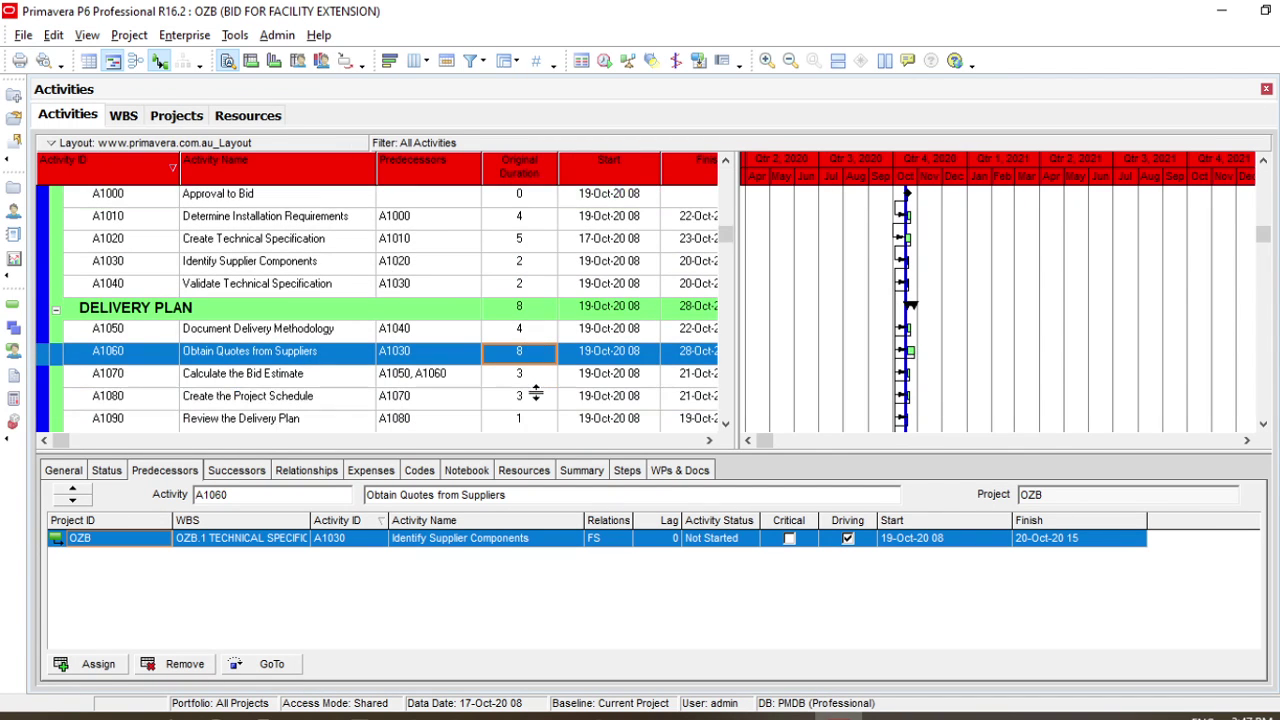
left_click(528, 310)
scroll(531, 320, "up", 1)
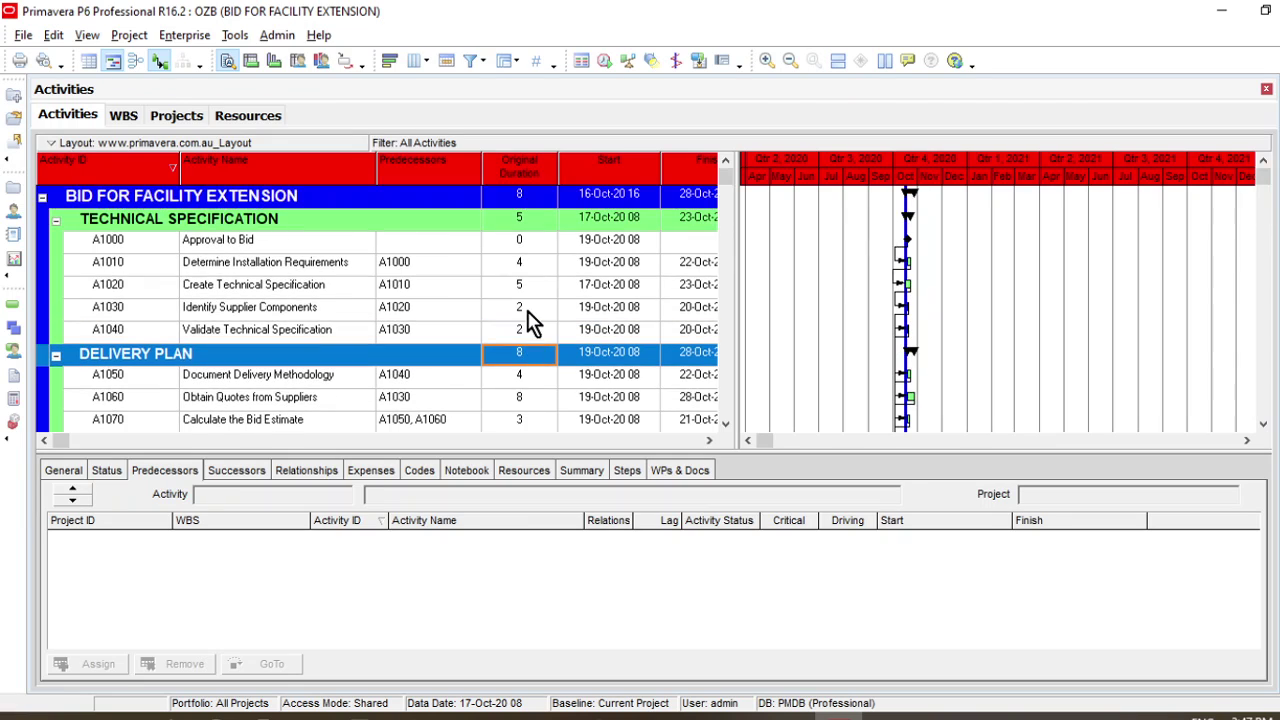
left_click(525, 198)
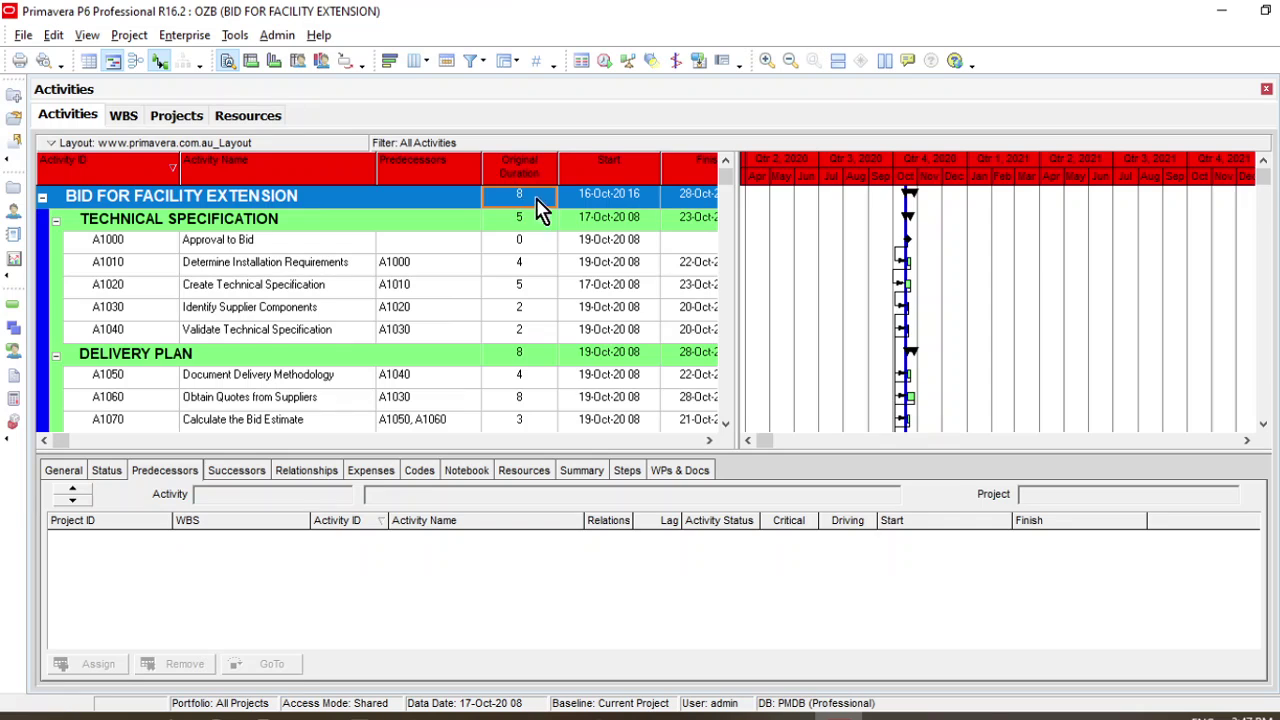
left_click(536, 293)
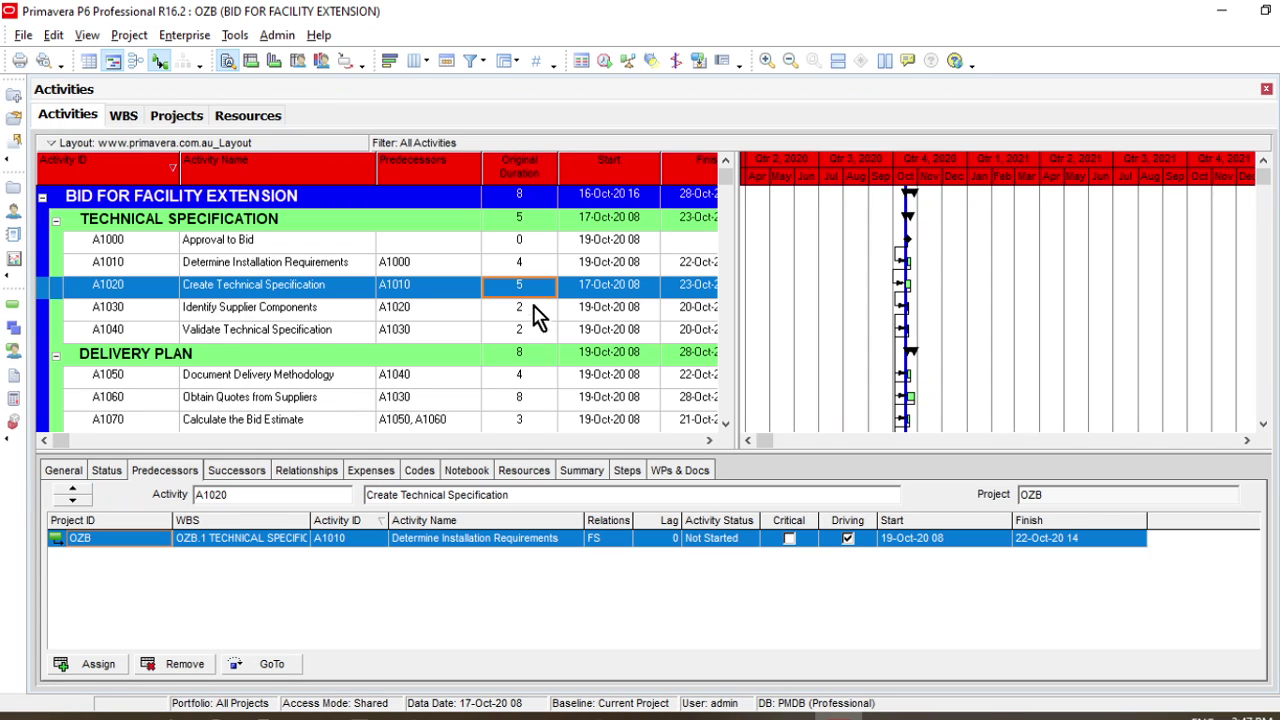
left_click(533, 314)
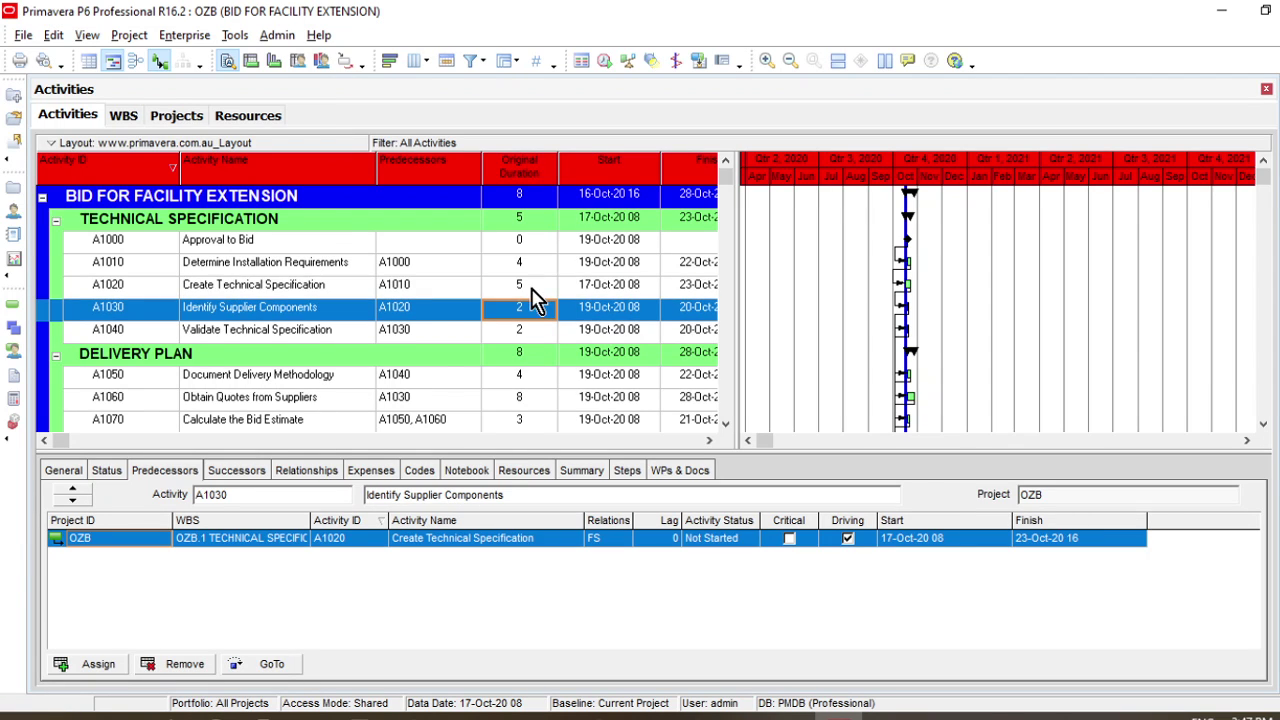
left_click(532, 288)
left_click(533, 271)
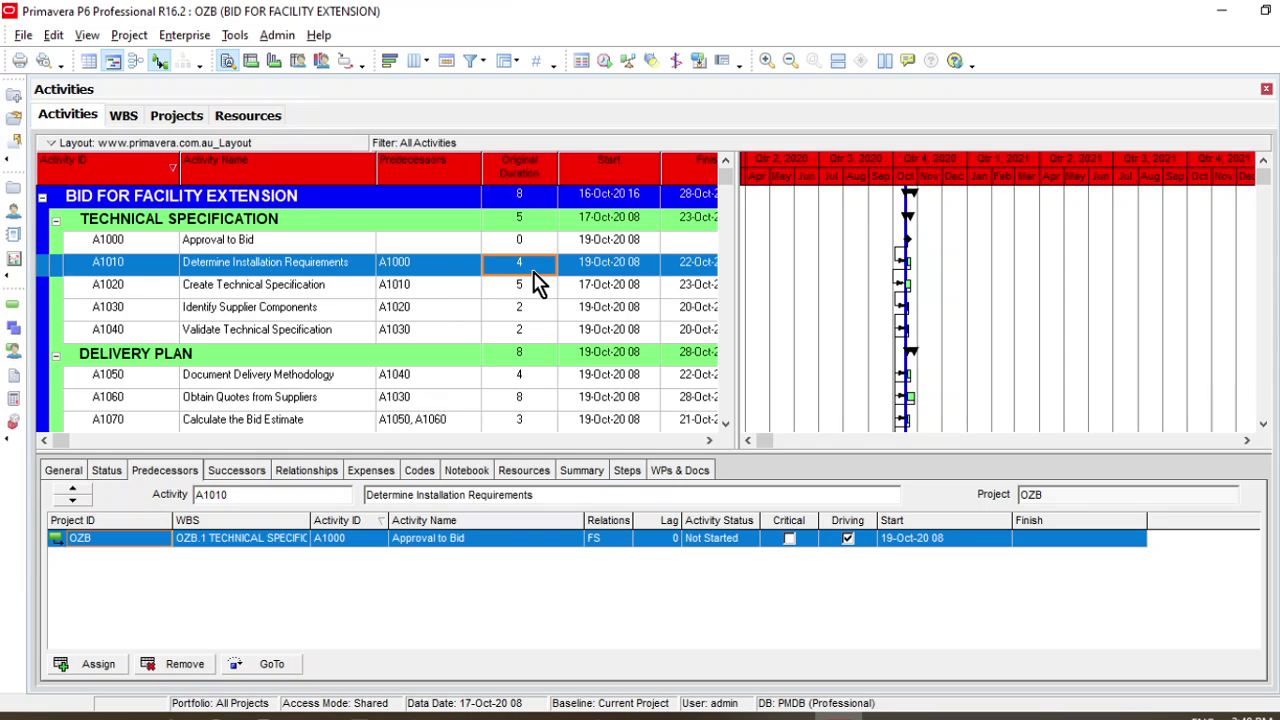
Examine the activity sequence and predecessor links across TECHNICAL SPECIFICATION, DELIVERY PLAN and BID DOCUMENT
scroll(530, 285, "down", 2)
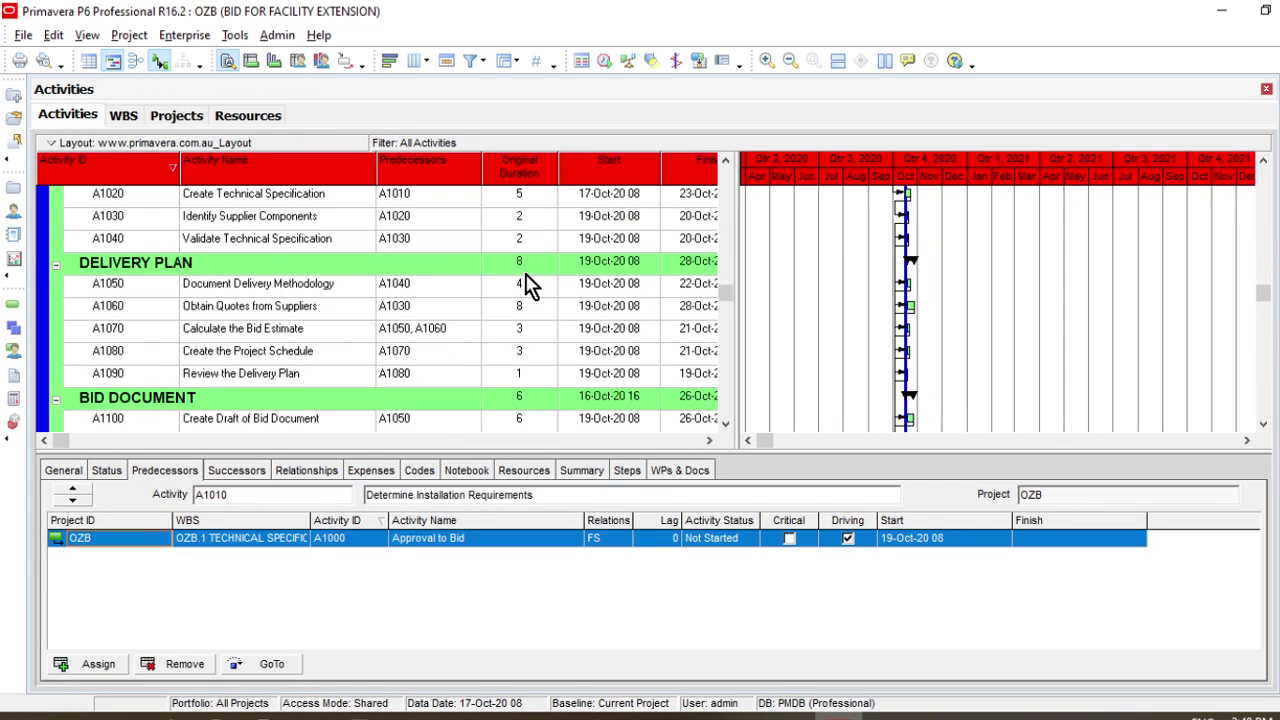
left_click(300, 419)
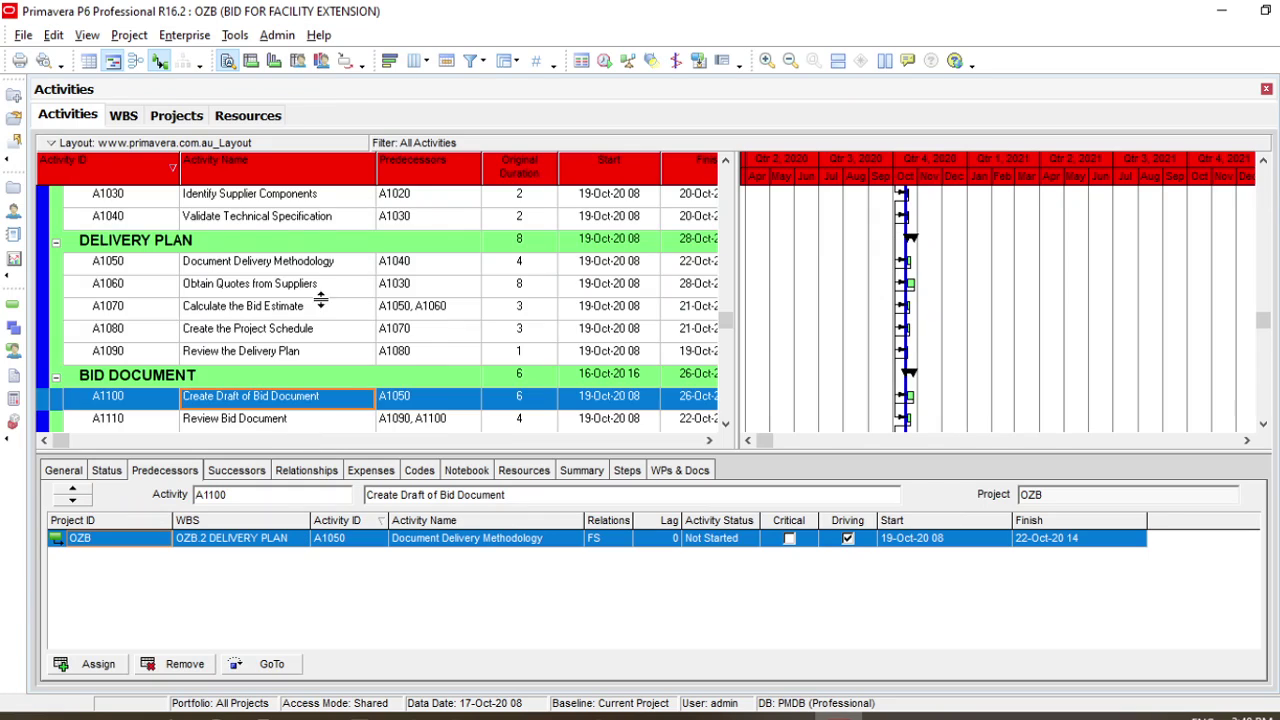
scroll(320, 300, "up", 3)
scroll(320, 300, "down", 3)
left_click(320, 320)
scroll(325, 323, "up", 3)
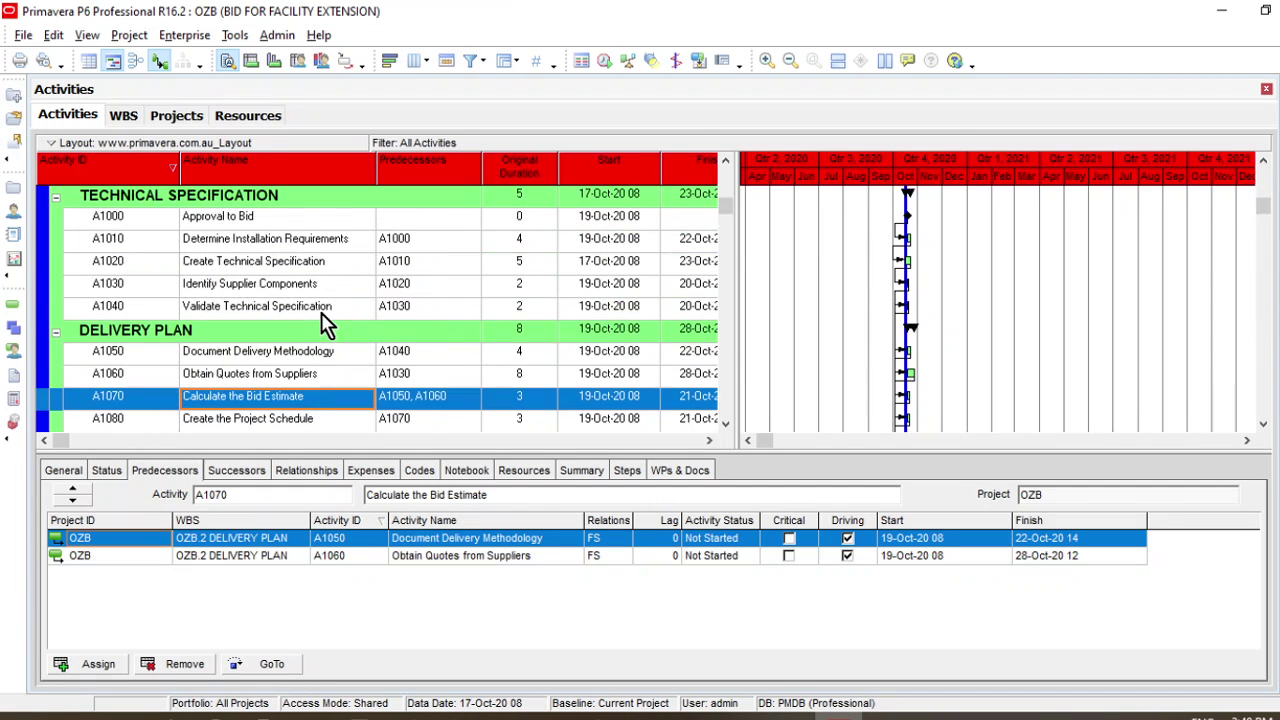
left_click(323, 304)
left_click(325, 290)
scroll(325, 293, "down", 3)
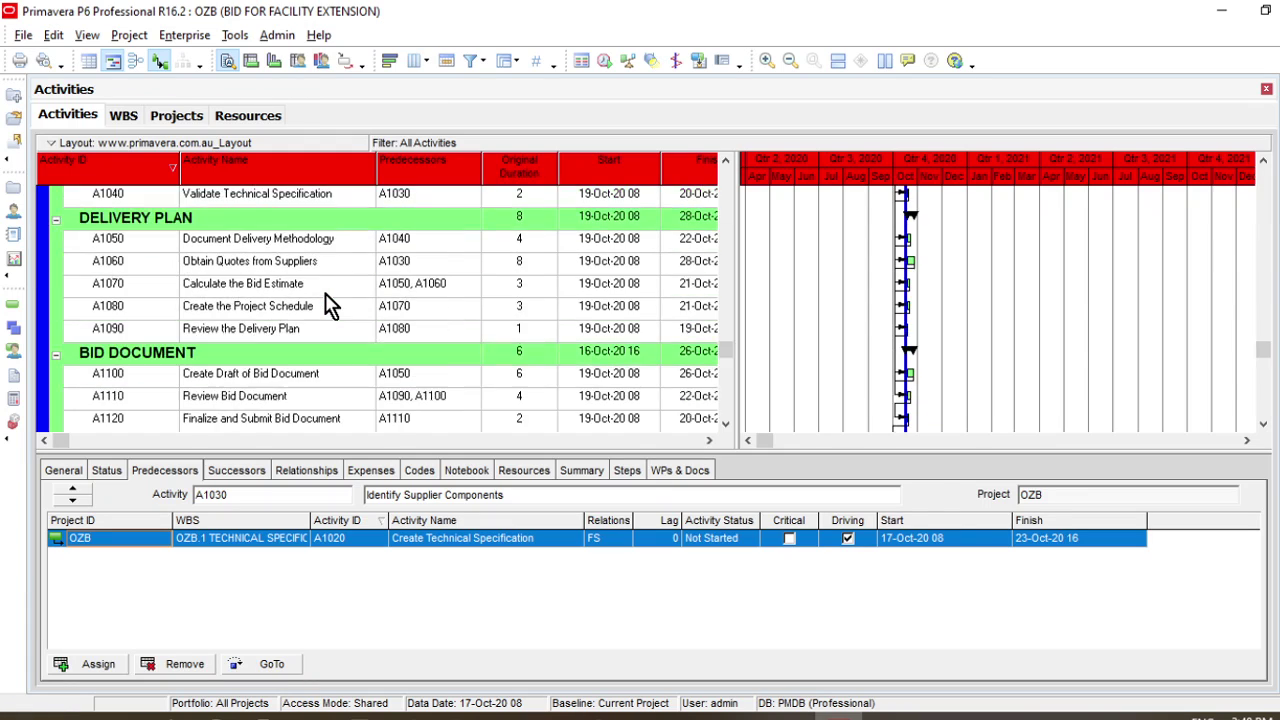
scroll(325, 293, "up", 3)
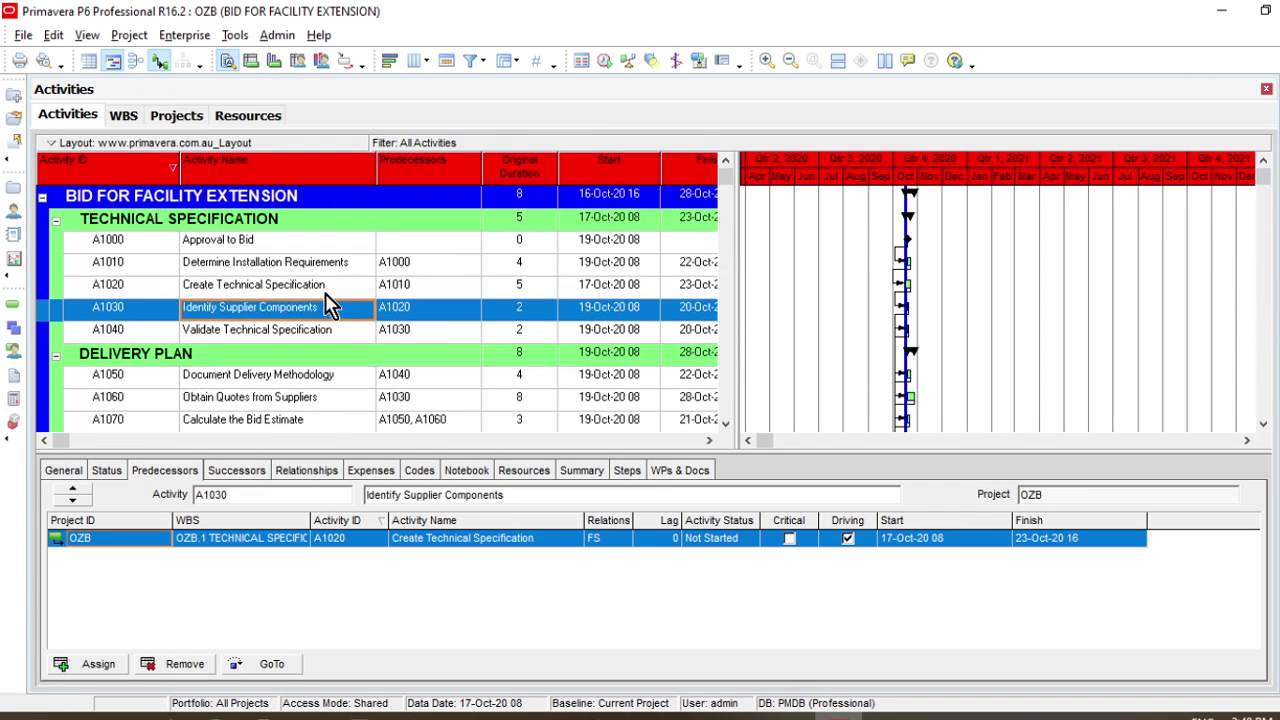
scroll(325, 295, "down", 3)
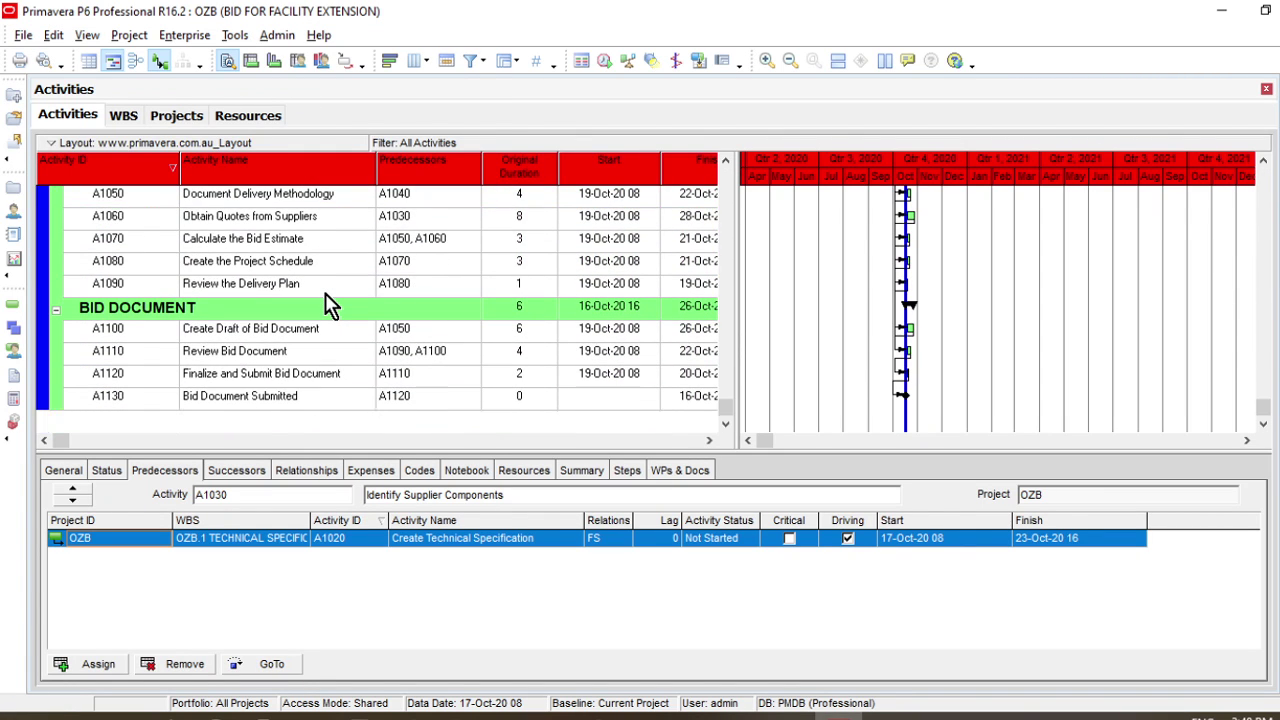
scroll(325, 295, "up", 3)
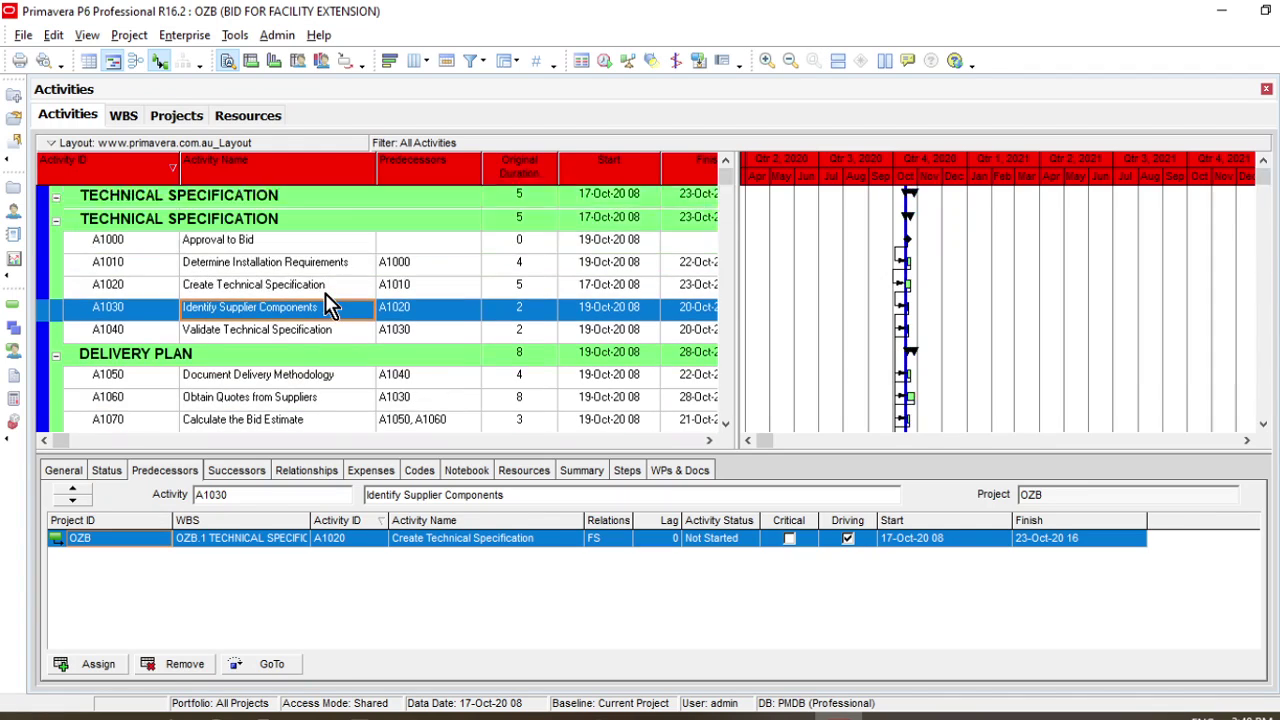
left_click(333, 285)
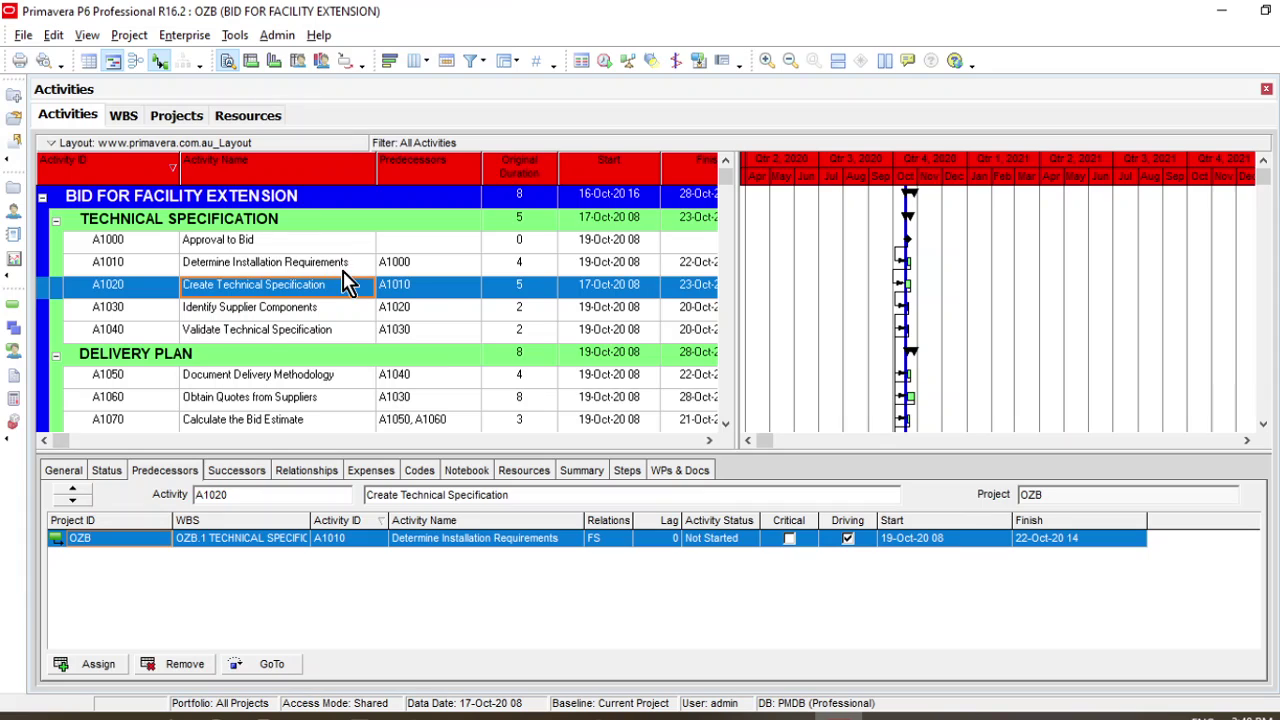
left_click(345, 270)
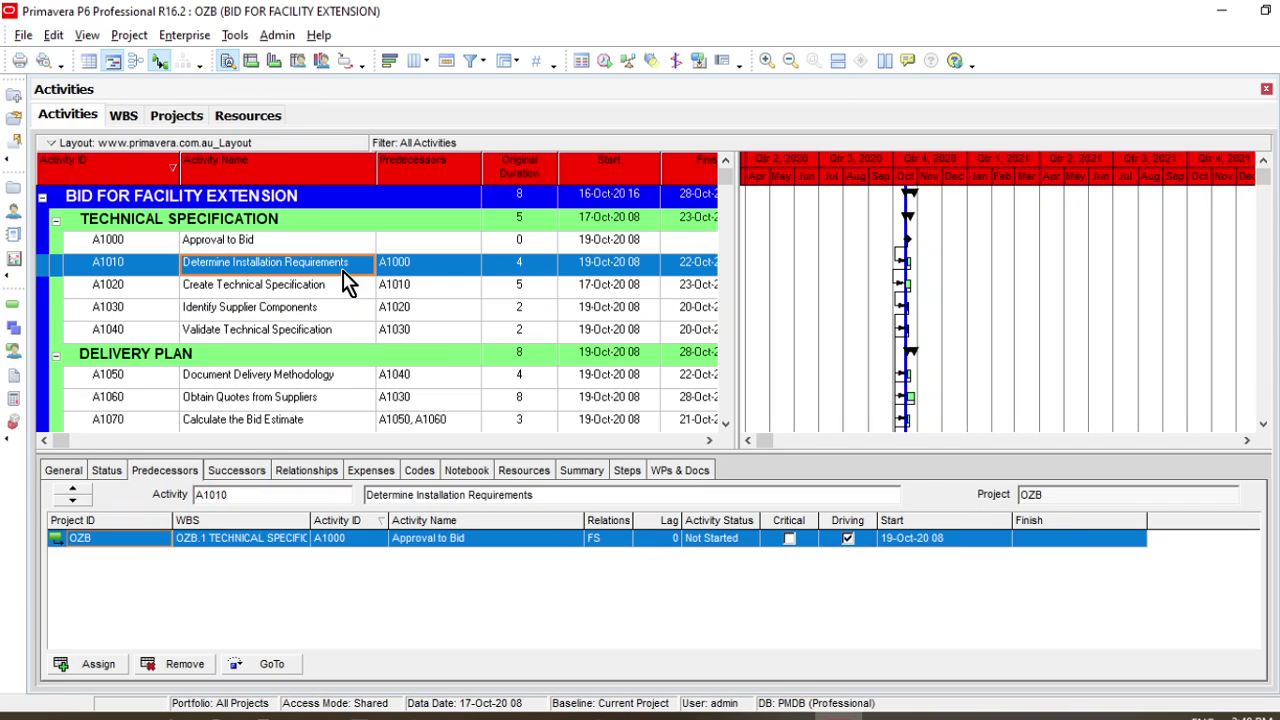
left_click(506, 293)
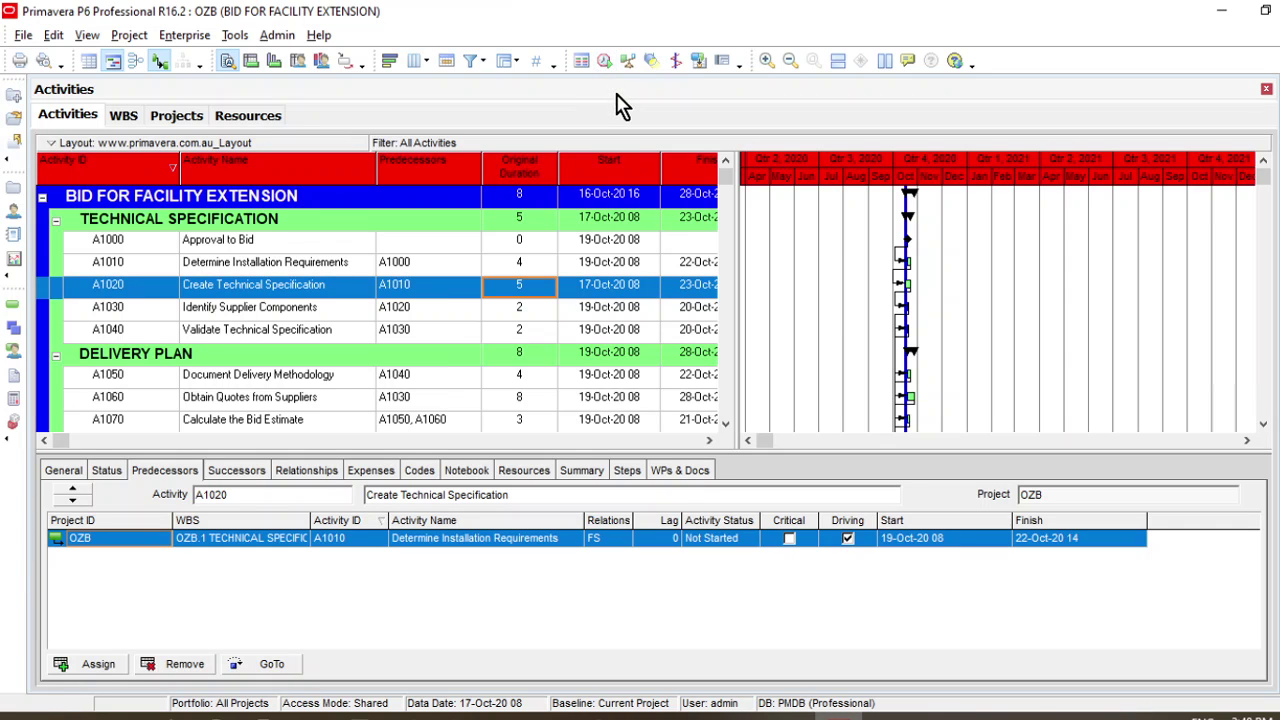
Schedule the BID FOR FACILITY EXTENSION project using the current data date of 17-Oct-20 08
key("F9")
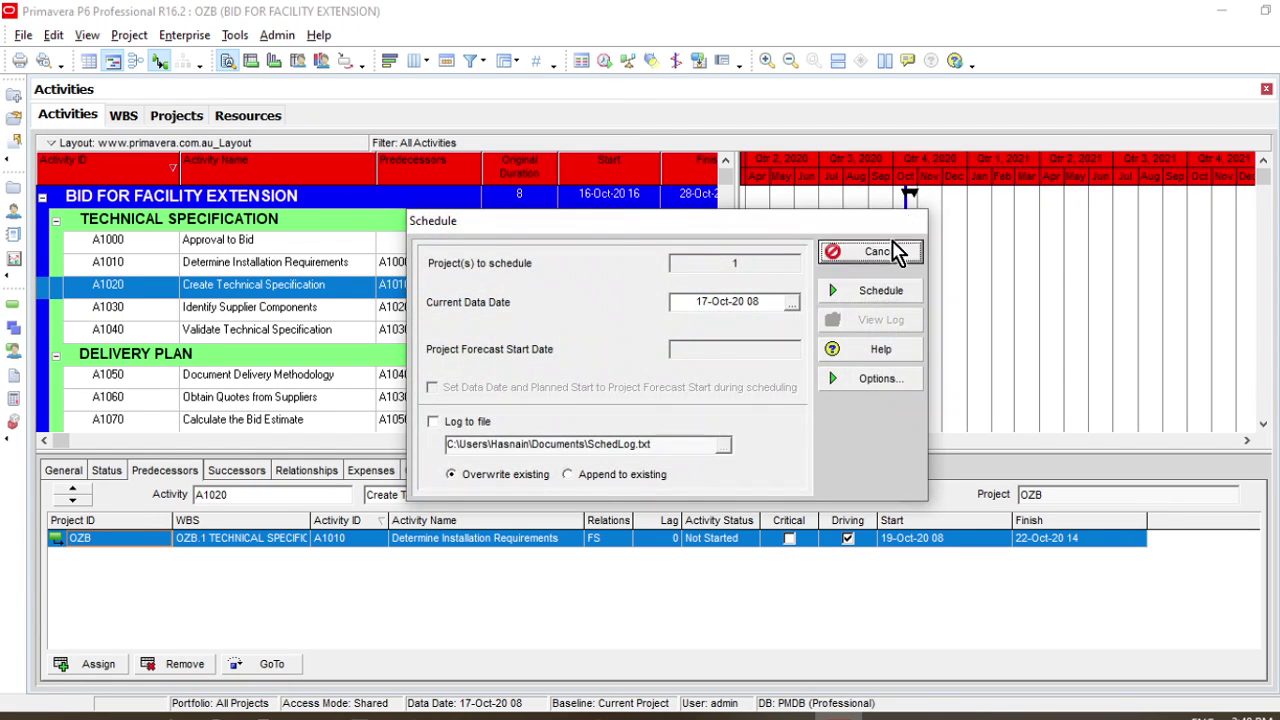
left_click(884, 254)
left_click(606, 64)
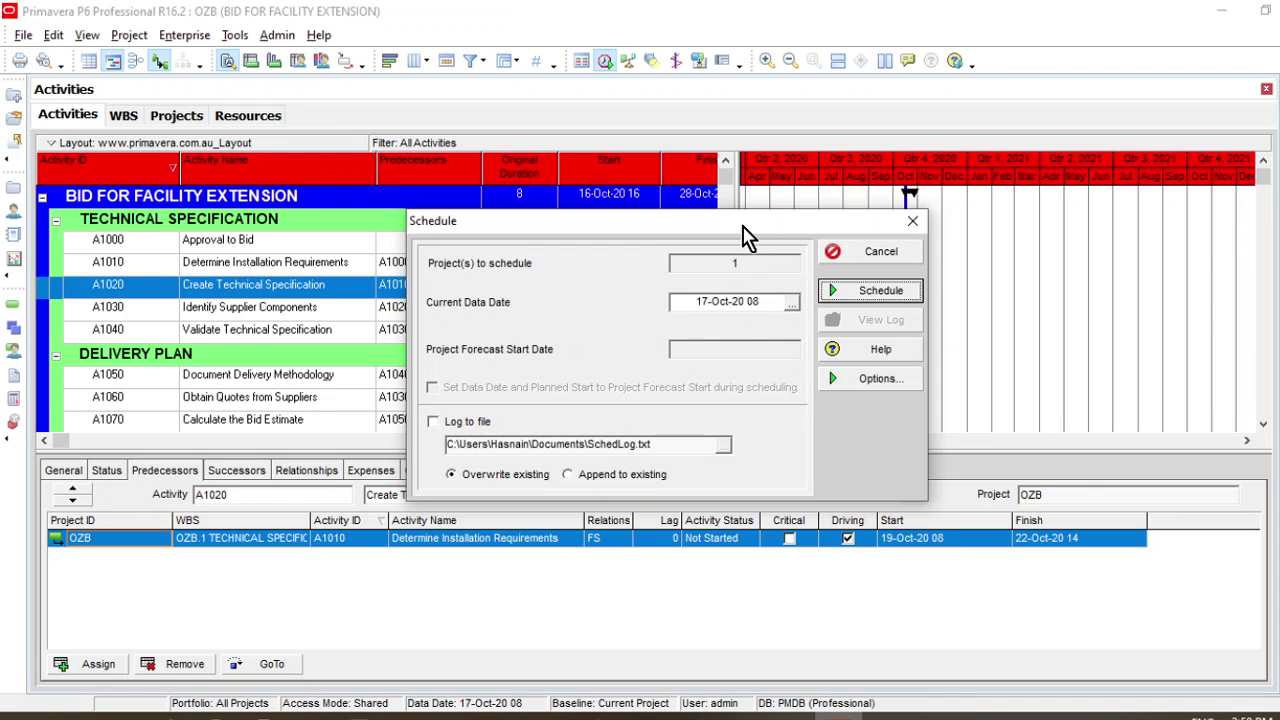
left_click_drag(747, 230, 697, 290)
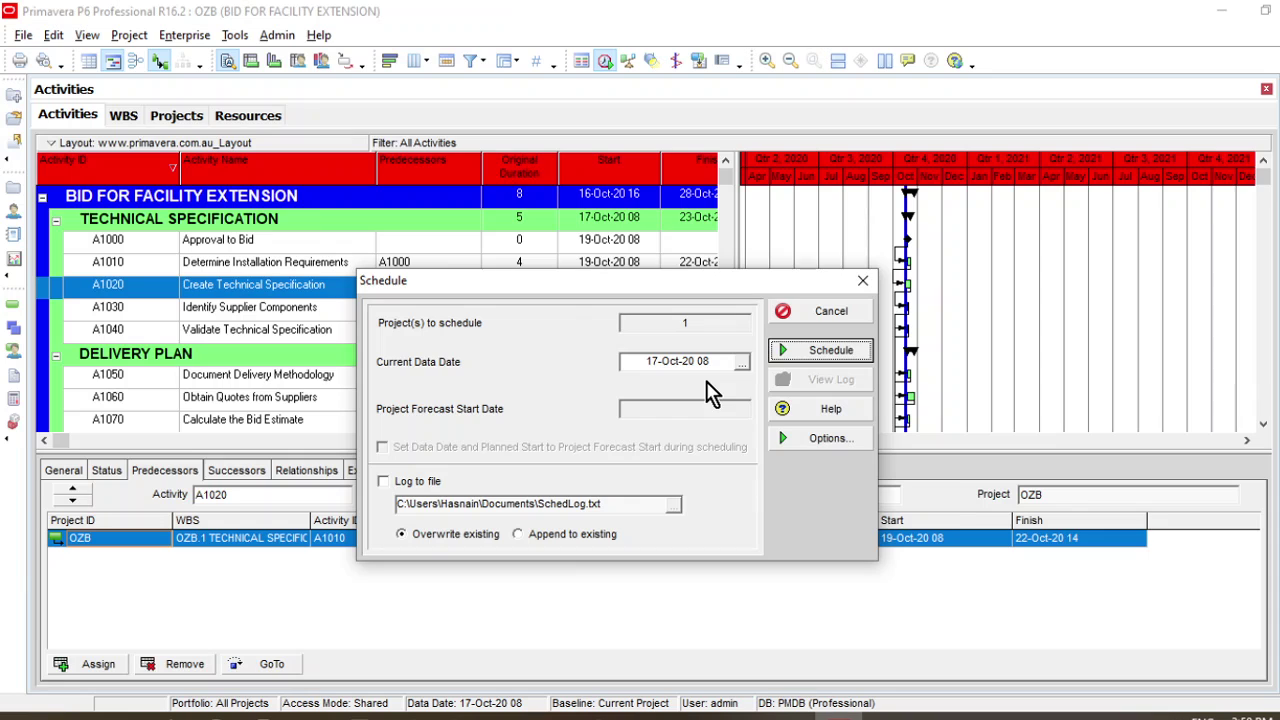
left_click(821, 350)
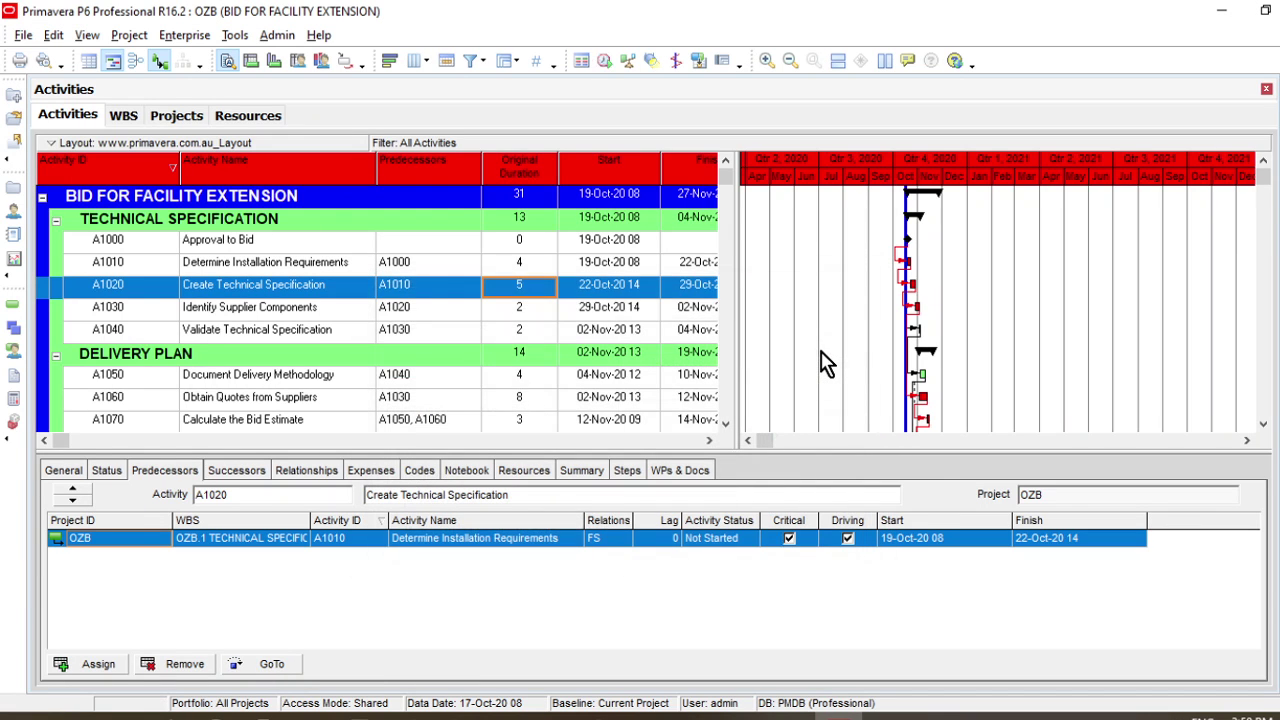
Enlarge the activity table in height and width so that more activities and the full Finish column fit
left_click_drag(934, 450, 1008, 396)
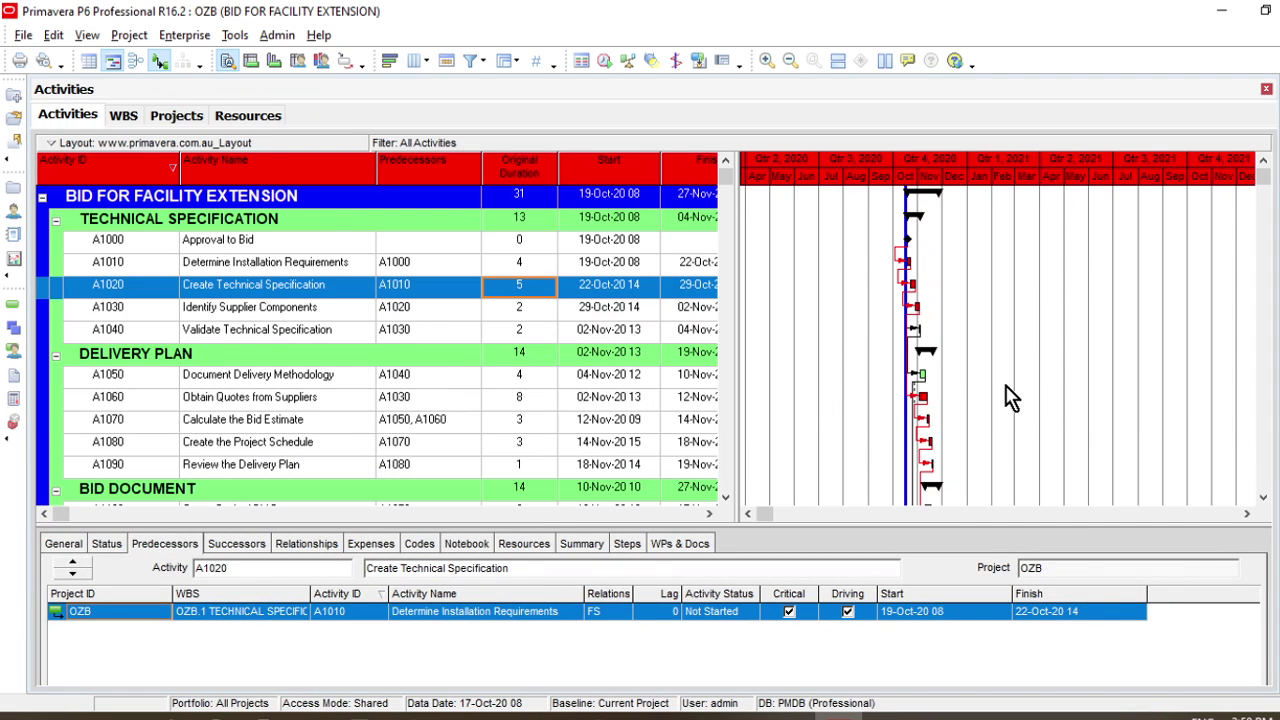
left_click(538, 197)
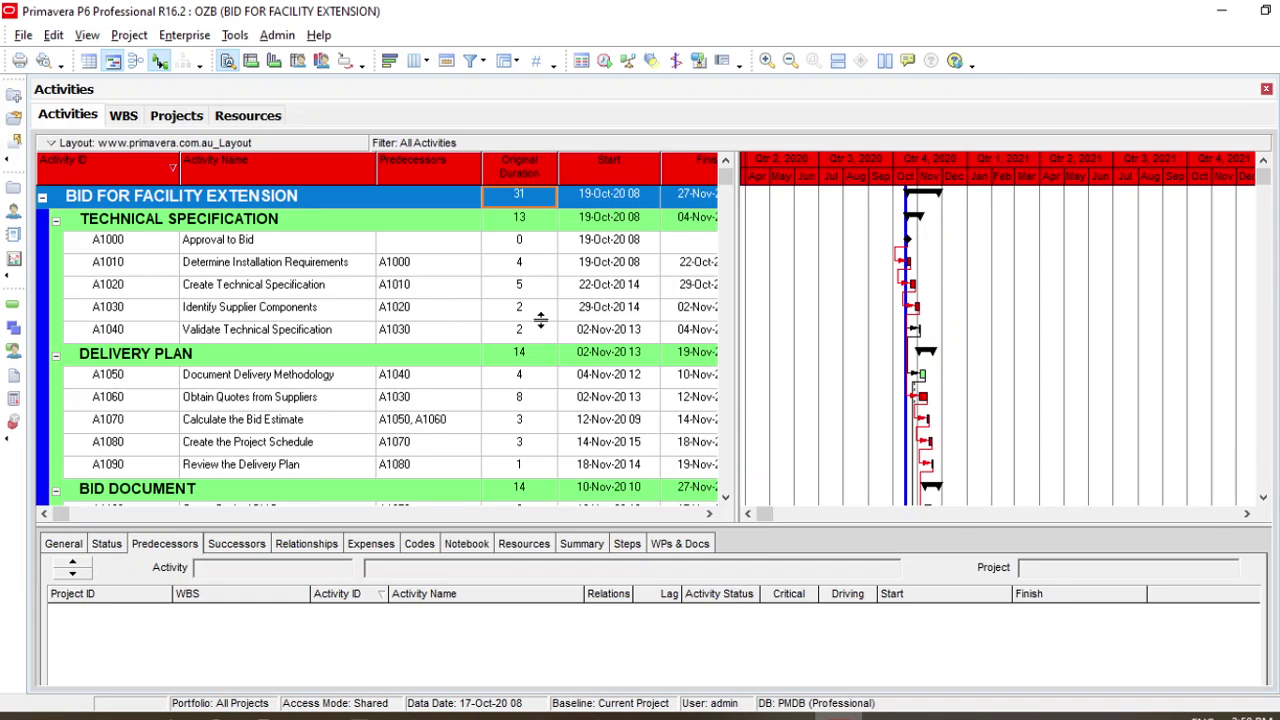
left_click_drag(742, 366, 813, 349)
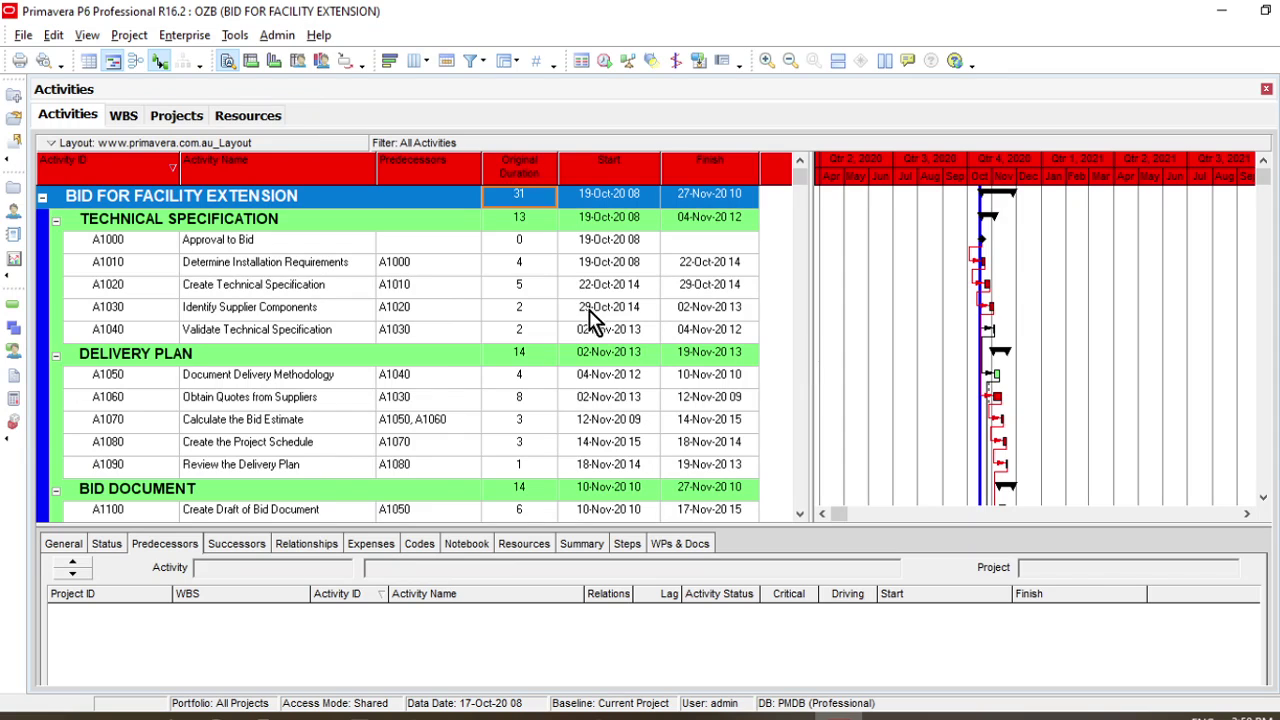
Examine the recalculated original duration, start and finish dates of the project row and of A1010 Determine Installation Requirements
left_click(532, 268)
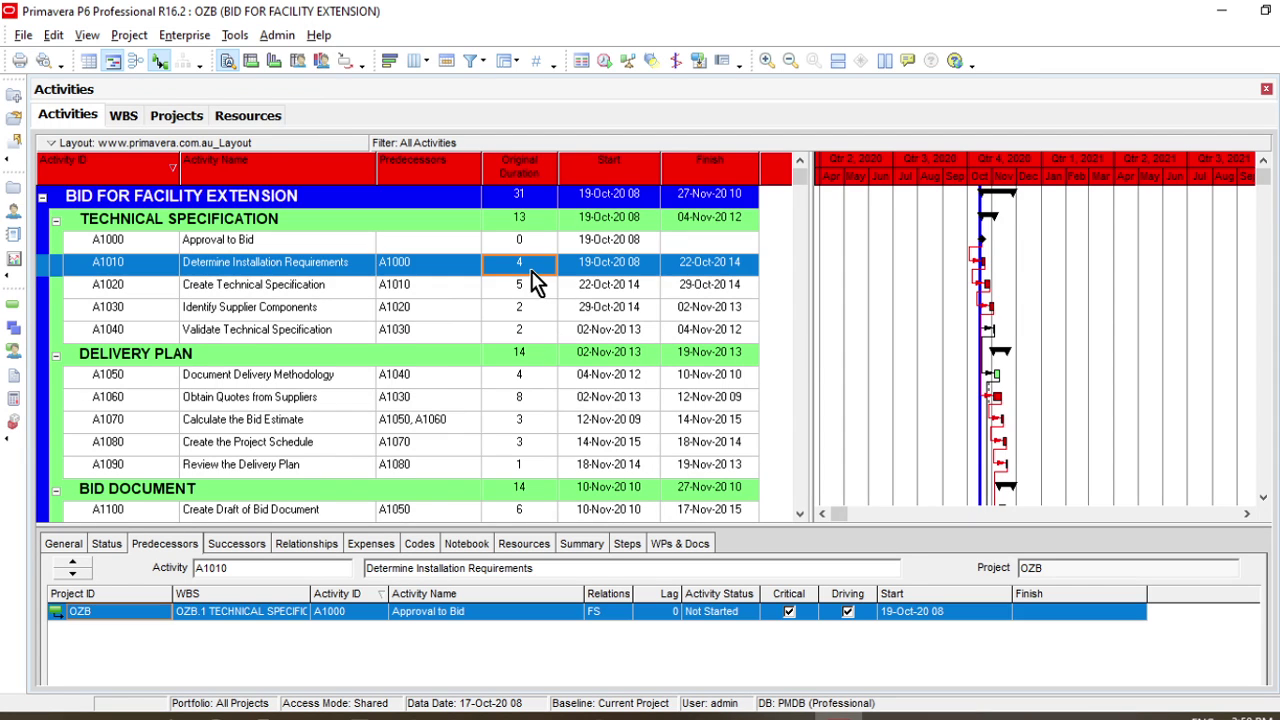
scroll(537, 283, "down", 5)
scroll(557, 414, "up", 5)
left_click(617, 200)
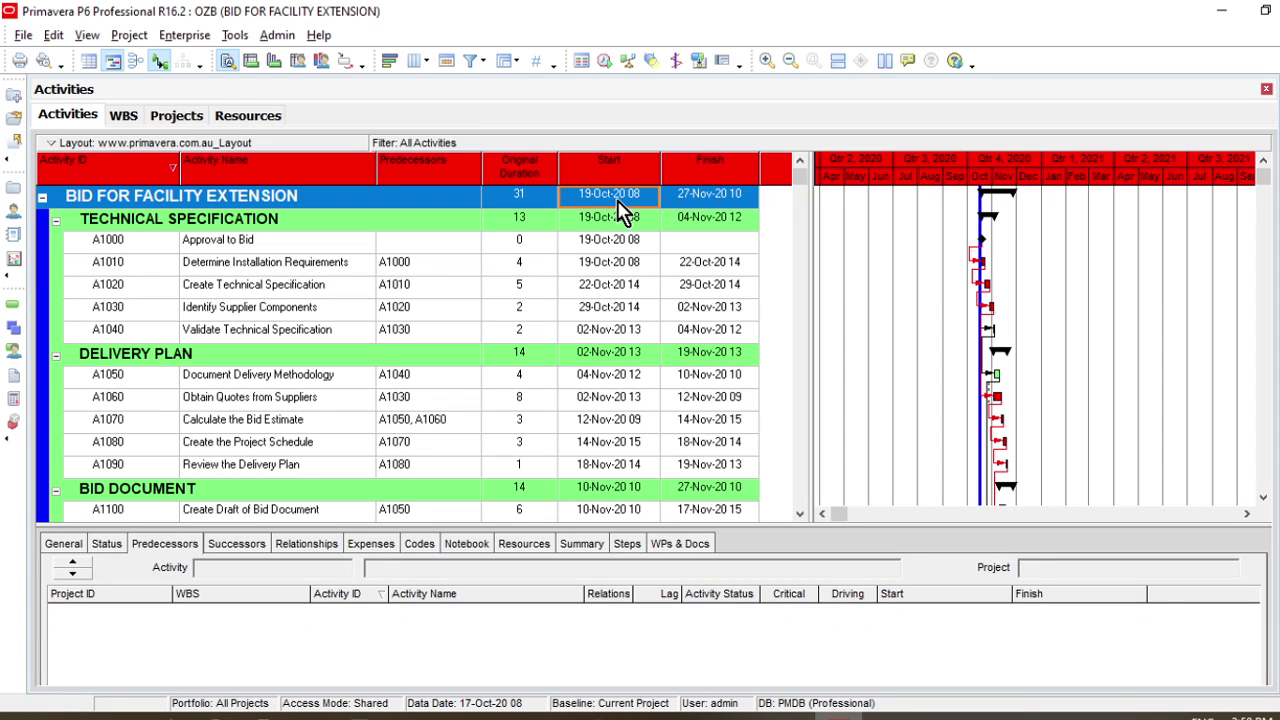
left_click(705, 210)
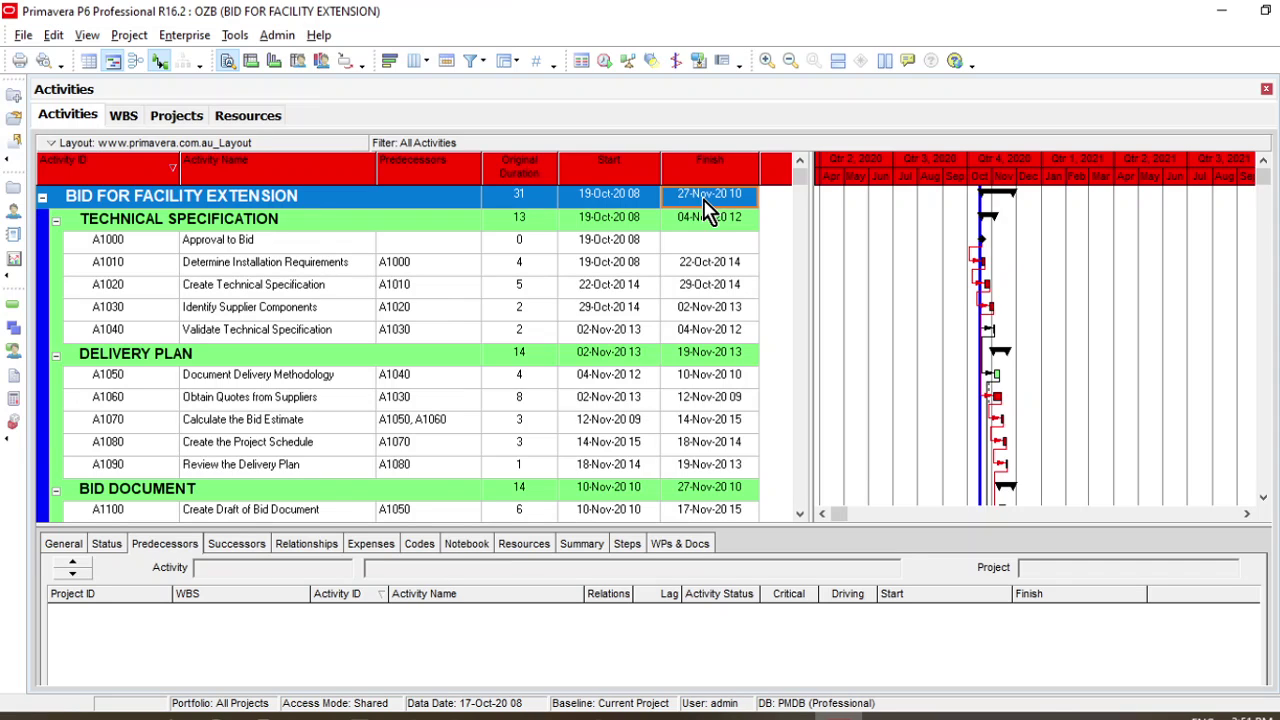
left_click(533, 197)
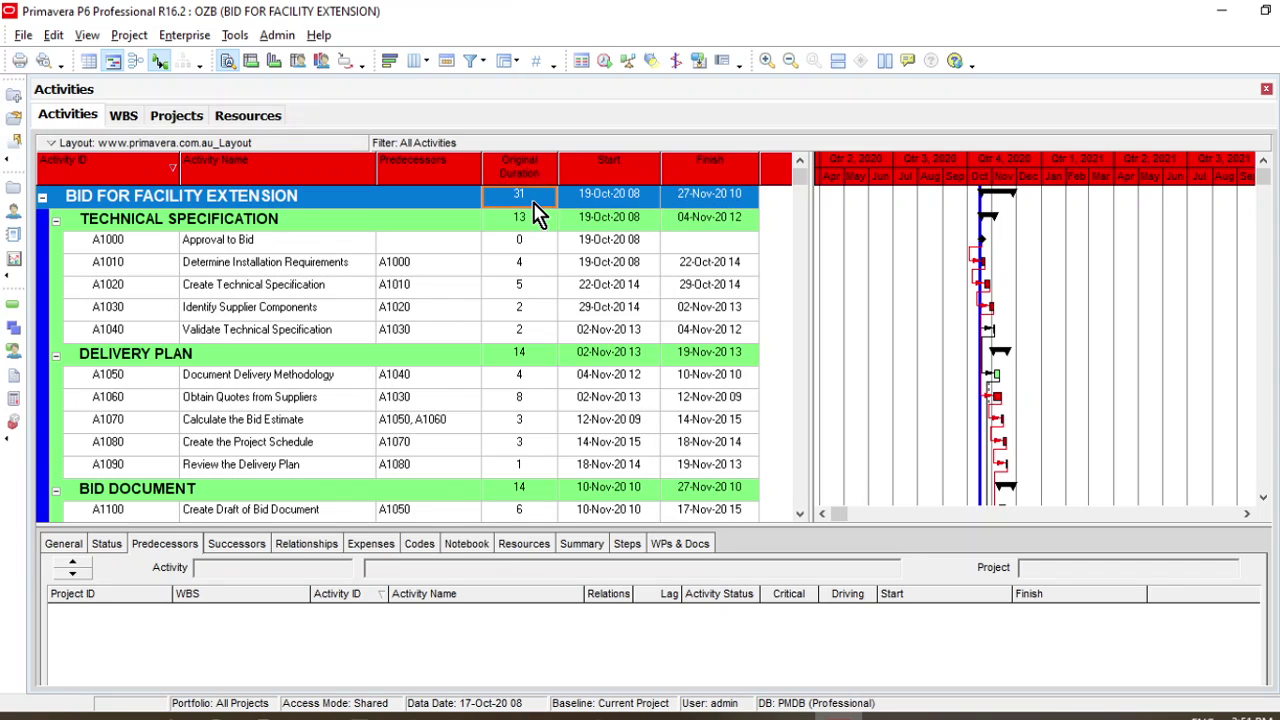
left_click(604, 197)
left_click(713, 199)
left_click(699, 266)
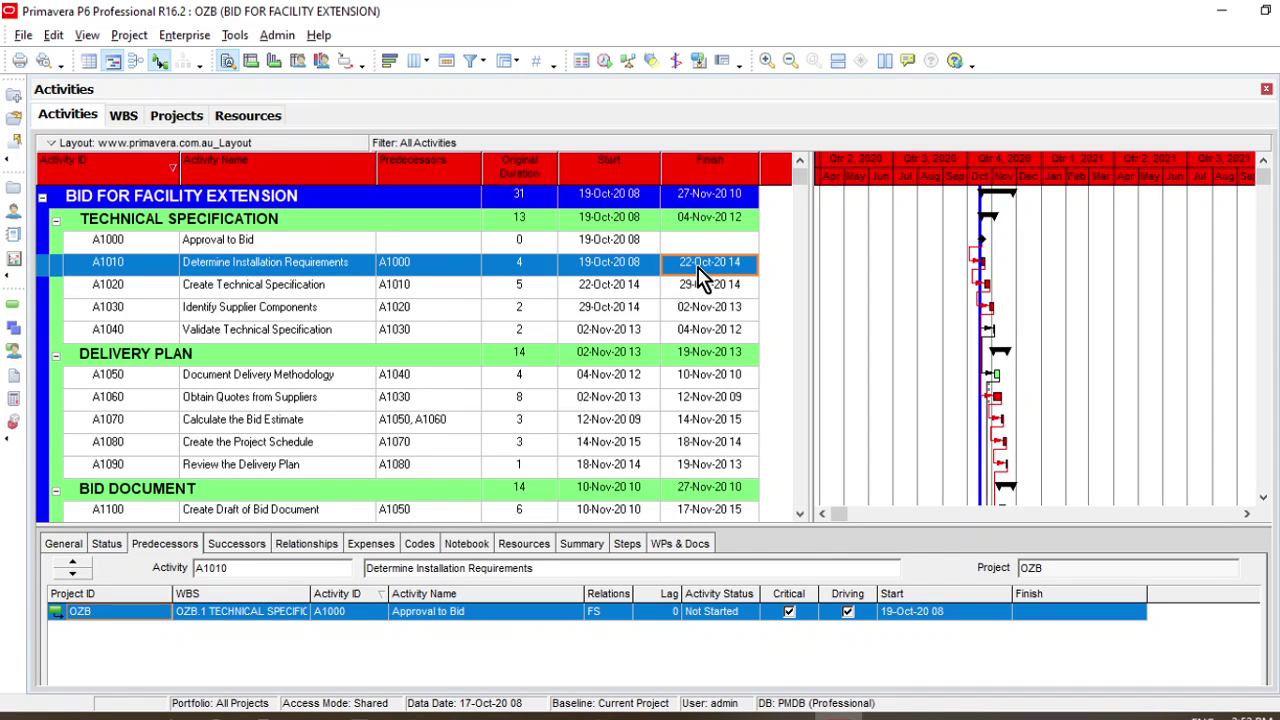
Examine the start and finish dates of A1030 Identify Supplier Components, A1020 Create Technical Specification and the project row
left_click_drag(757, 522, 748, 432)
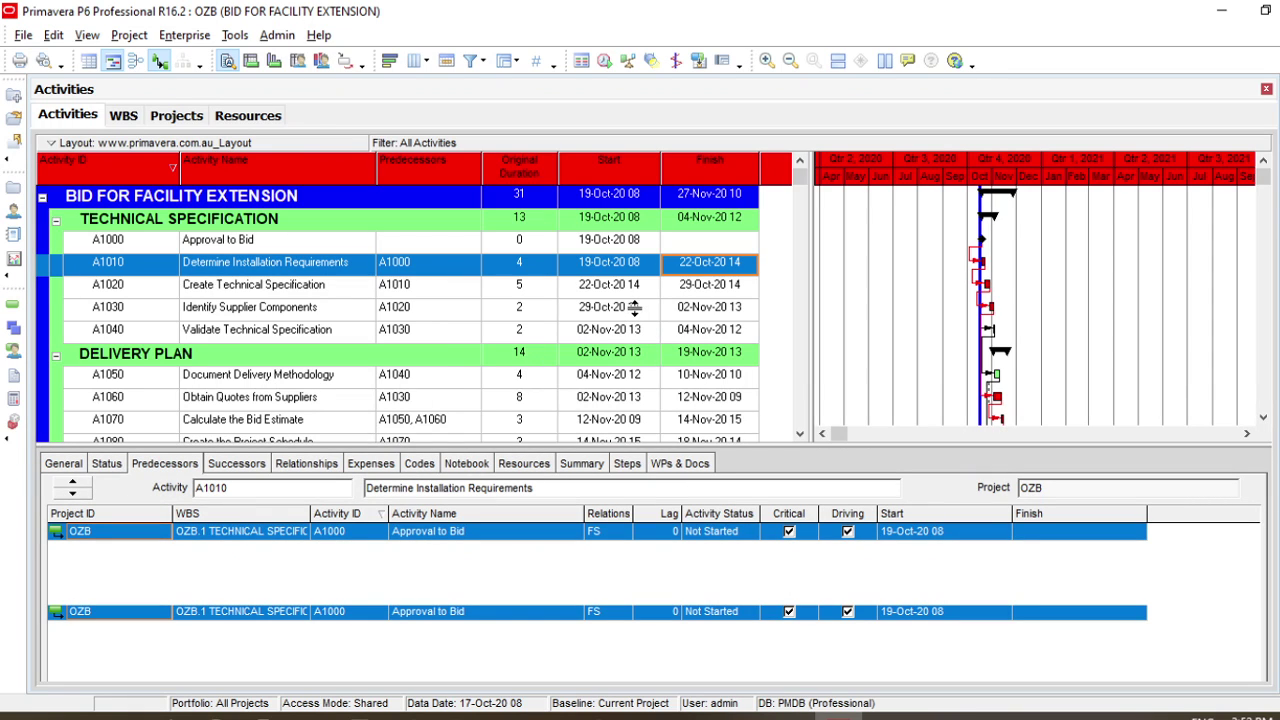
left_click(638, 310)
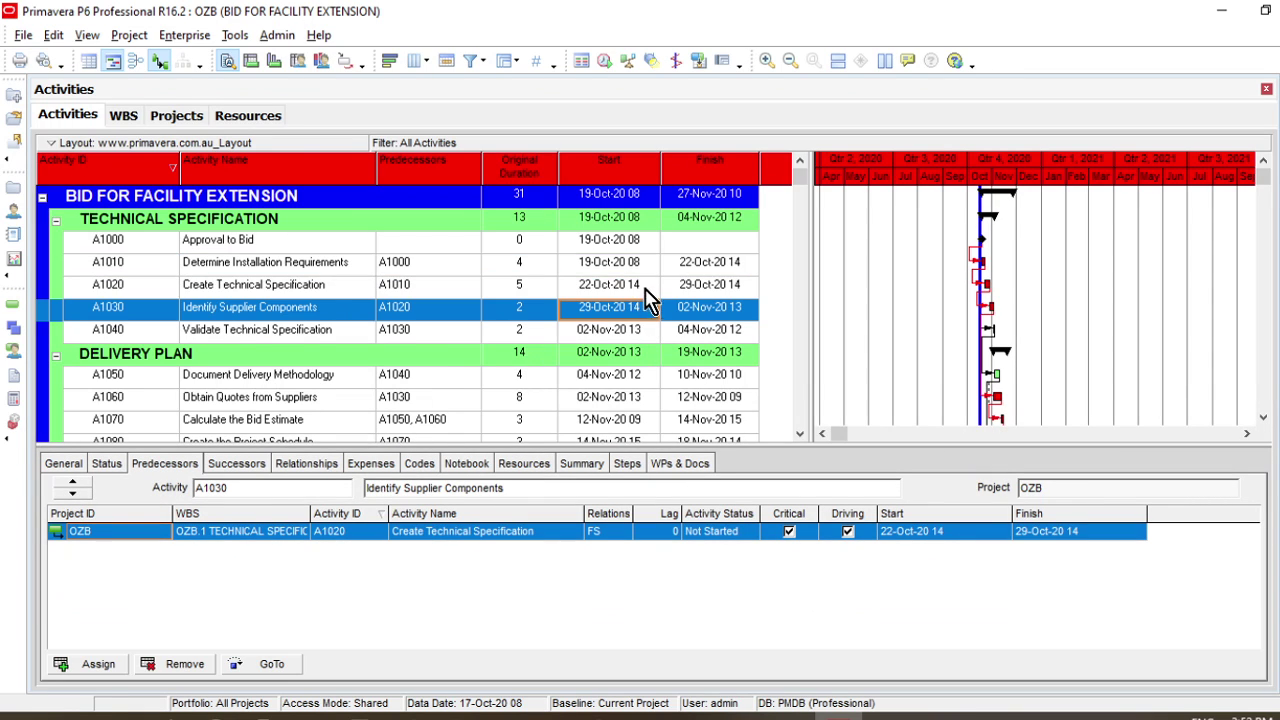
left_click(645, 288)
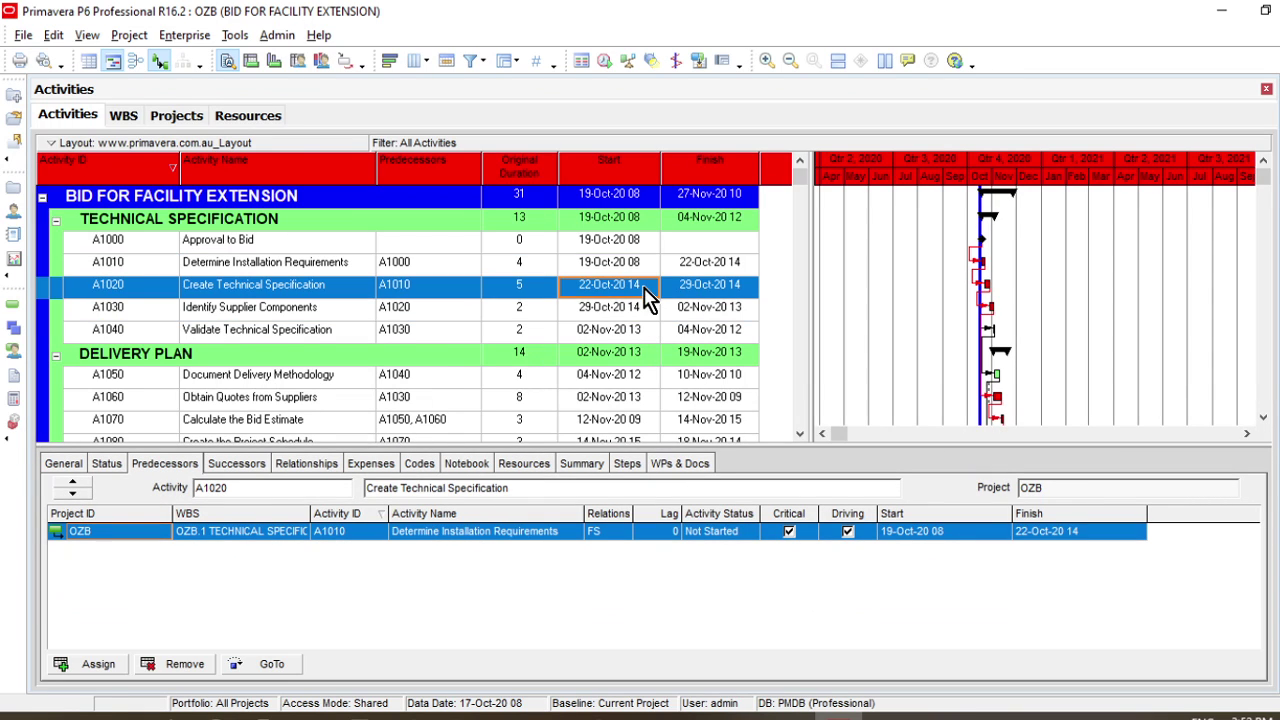
left_click(708, 200)
left_click(624, 198)
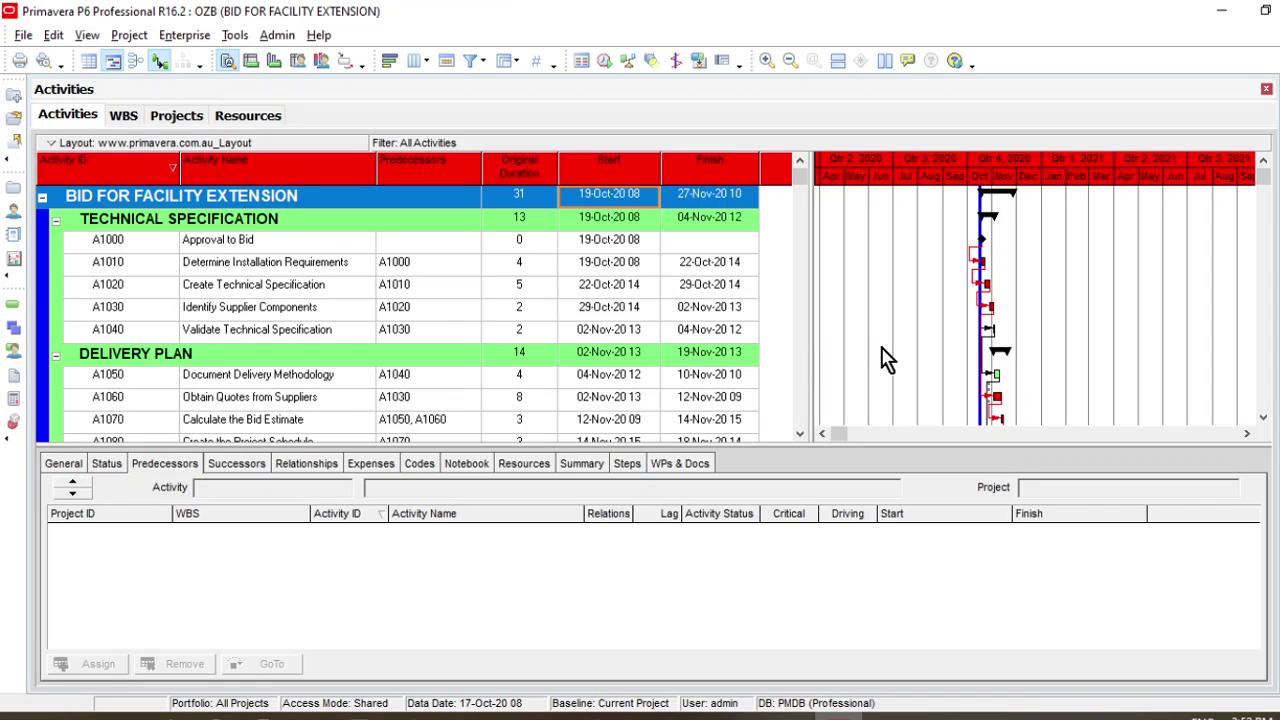
Enlarge the Gantt chart by narrowing the activity table to the Original Duration column, and stretch the timescale slightly
left_click_drag(806, 342, 768, 342)
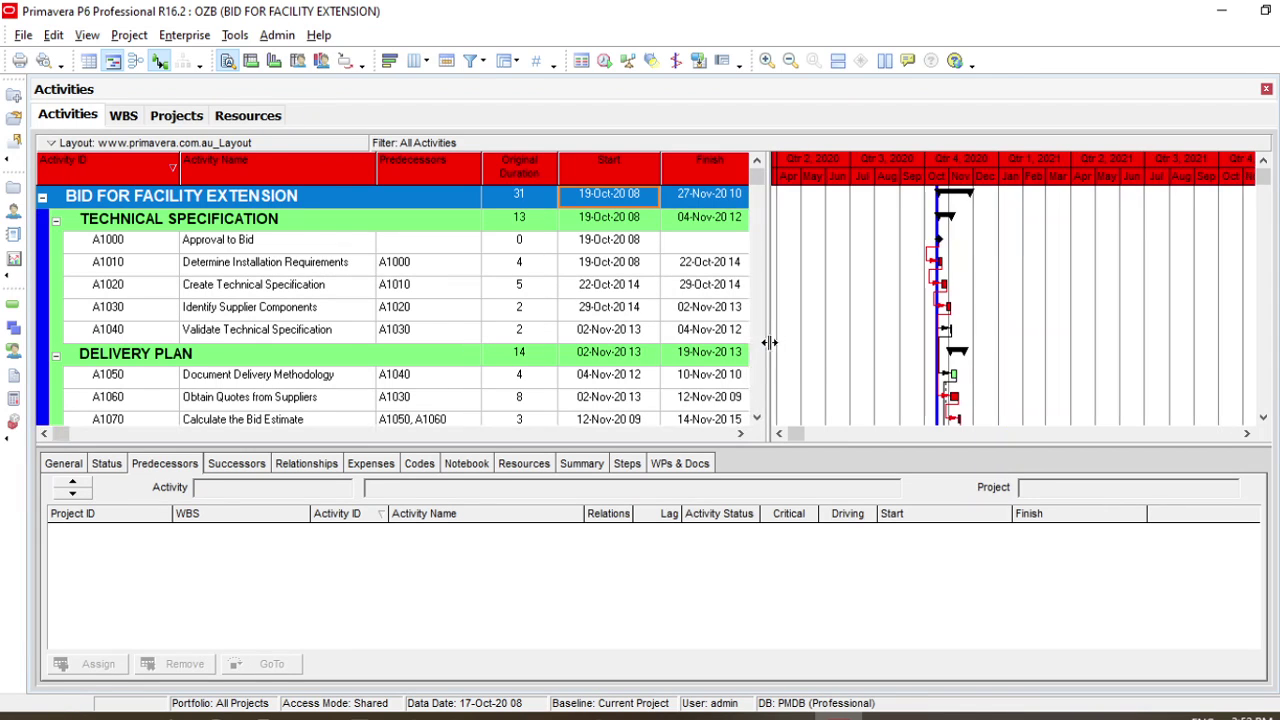
left_click(853, 339)
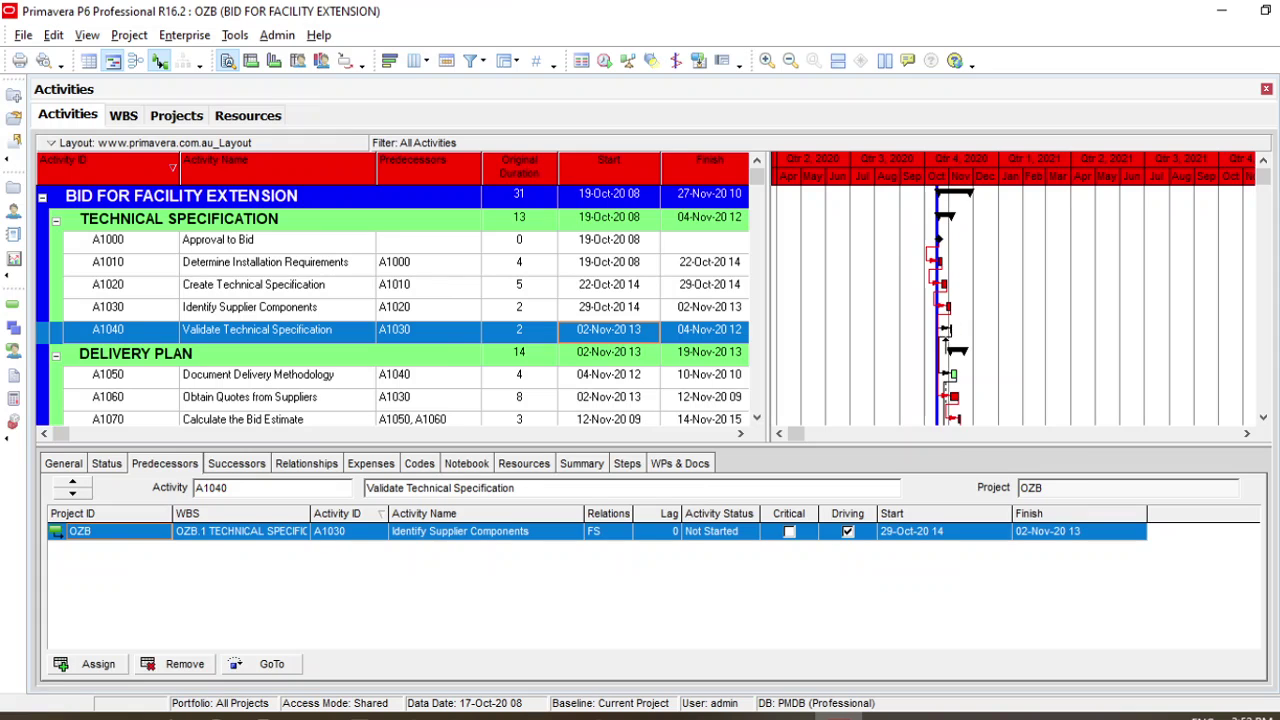
scroll(1000, 320, "down", 1)
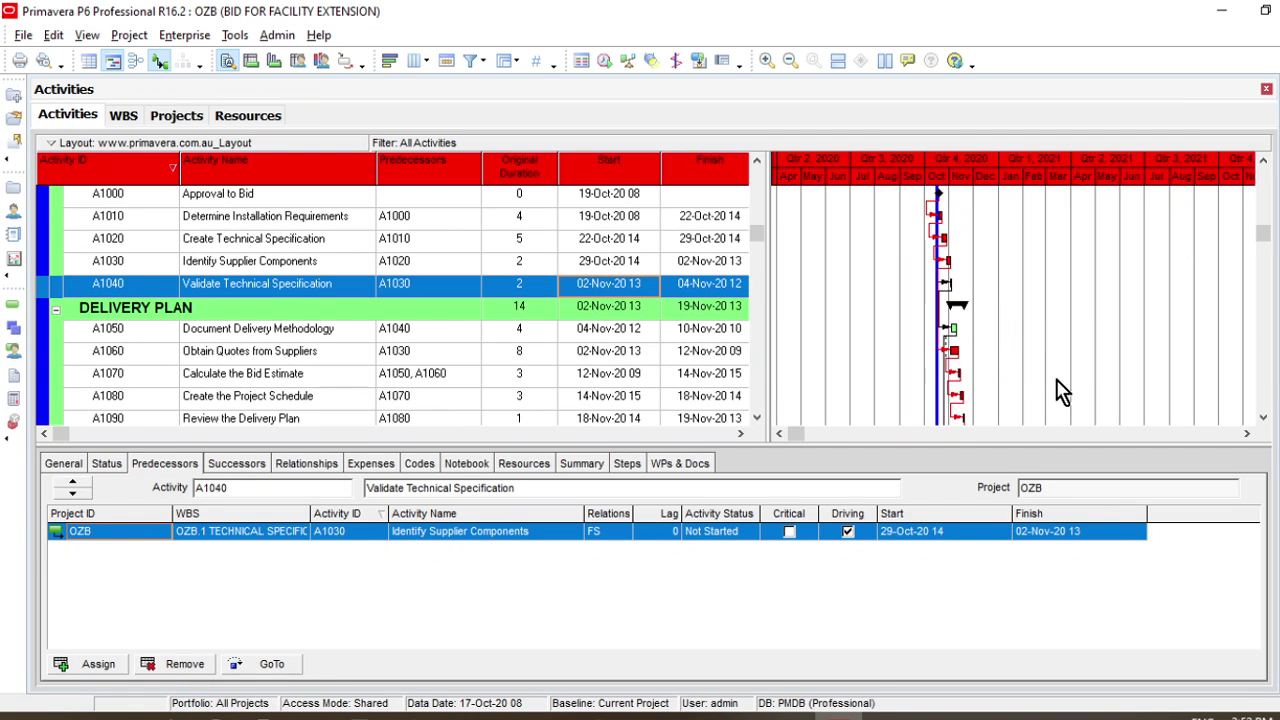
scroll(1025, 345, "up", 2)
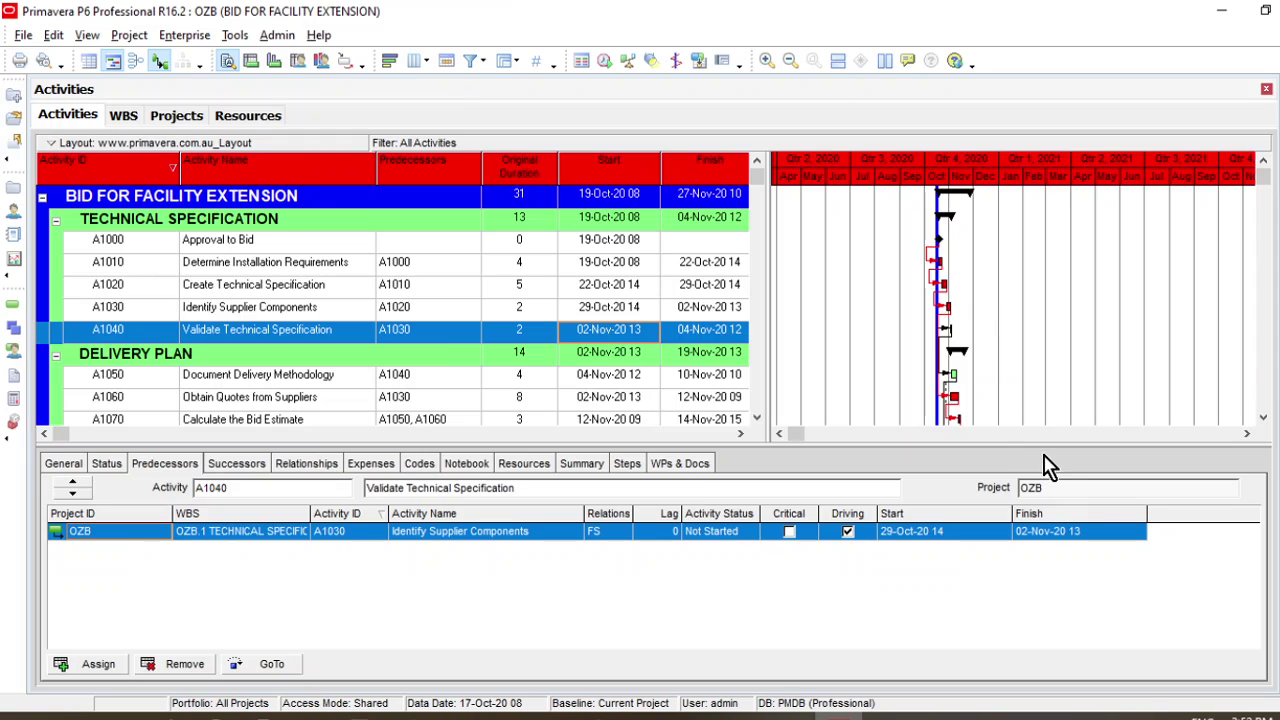
left_click_drag(1045, 452, 1057, 300)
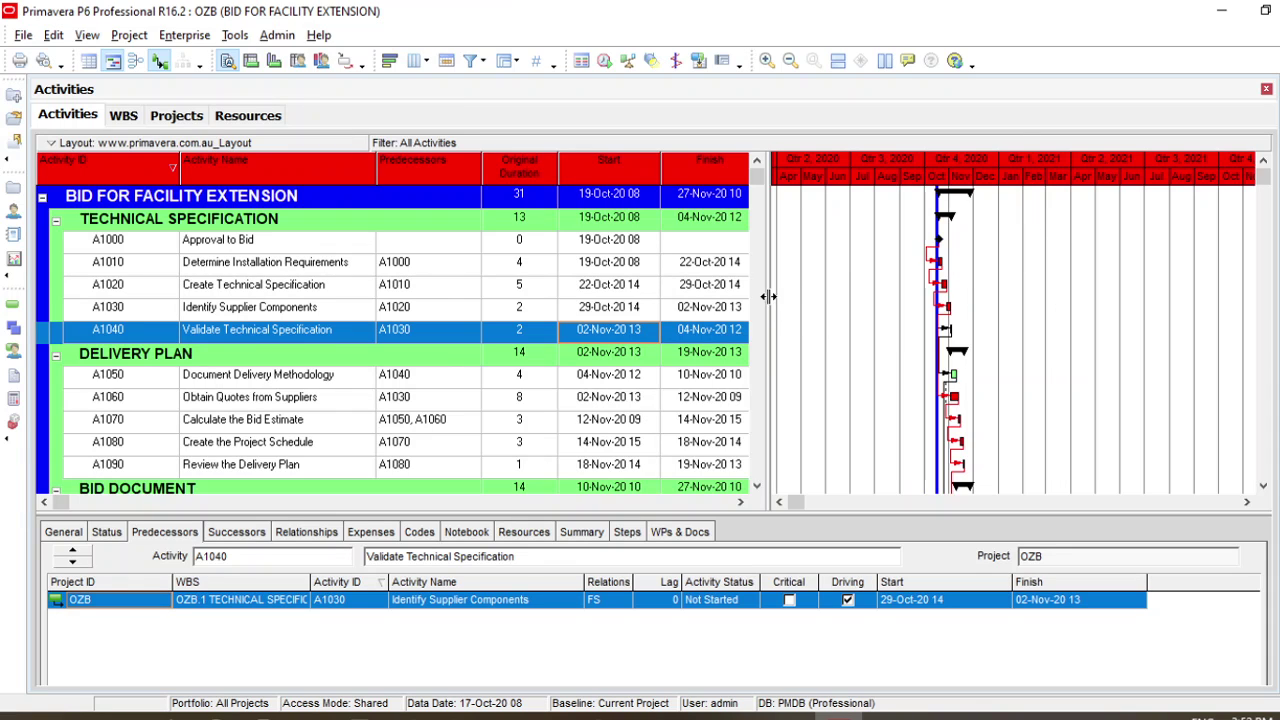
left_click_drag(766, 291, 677, 297)
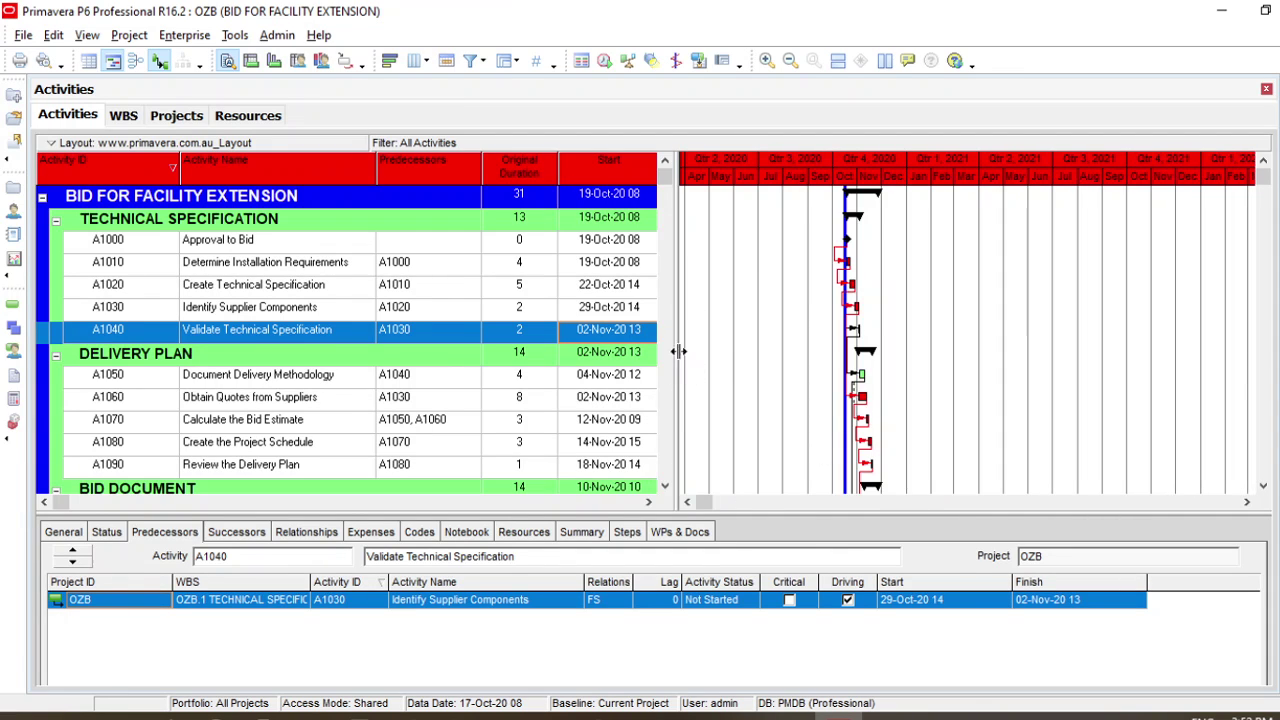
left_click_drag(672, 352, 552, 352)
left_click_drag(824, 514, 844, 548)
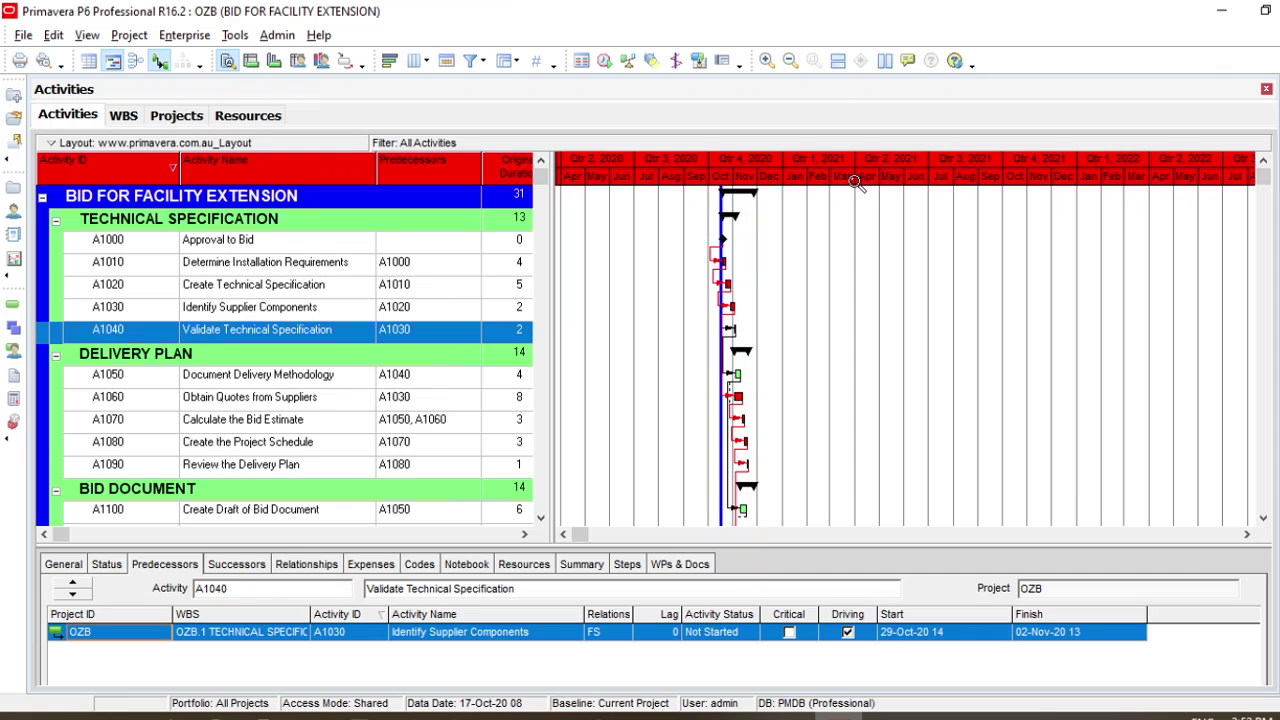
left_click_drag(857, 181, 904, 180)
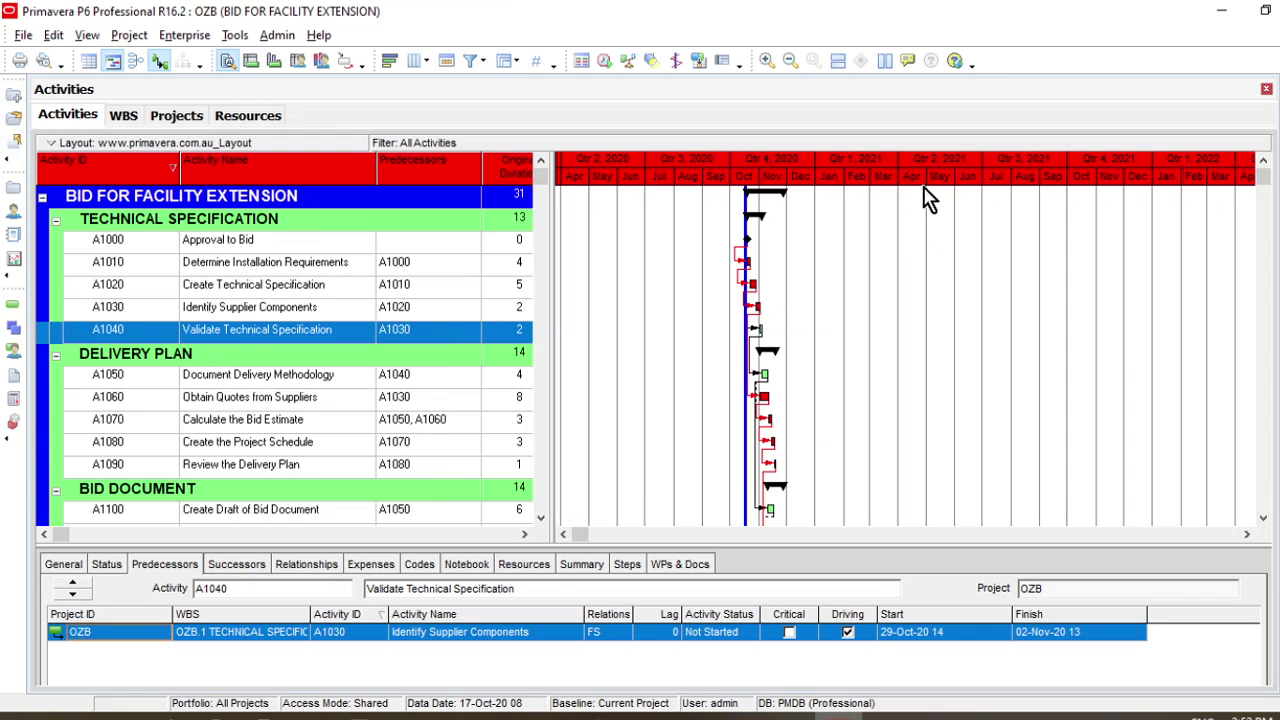
Examine the Gantt chart's Timescale settings and the available date intervals, leaving the settings as they are
right_click(915, 177)
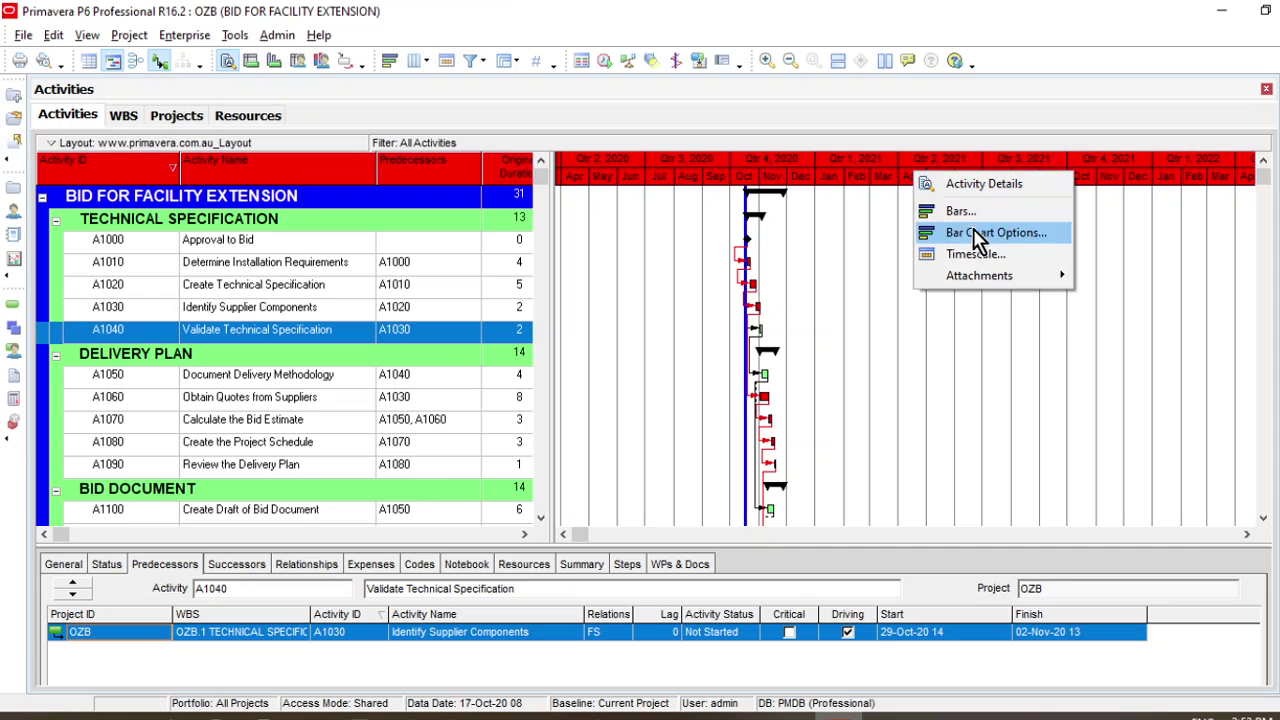
left_click(988, 257)
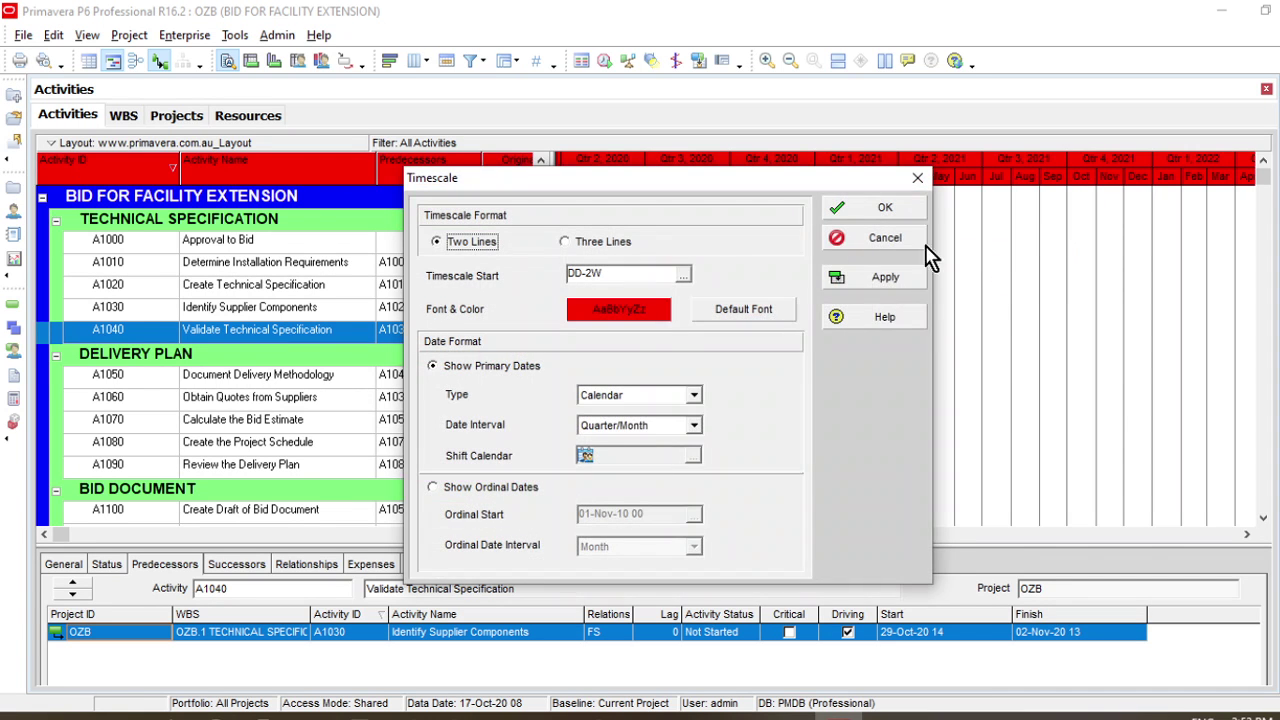
left_click_drag(636, 190, 671, 243)
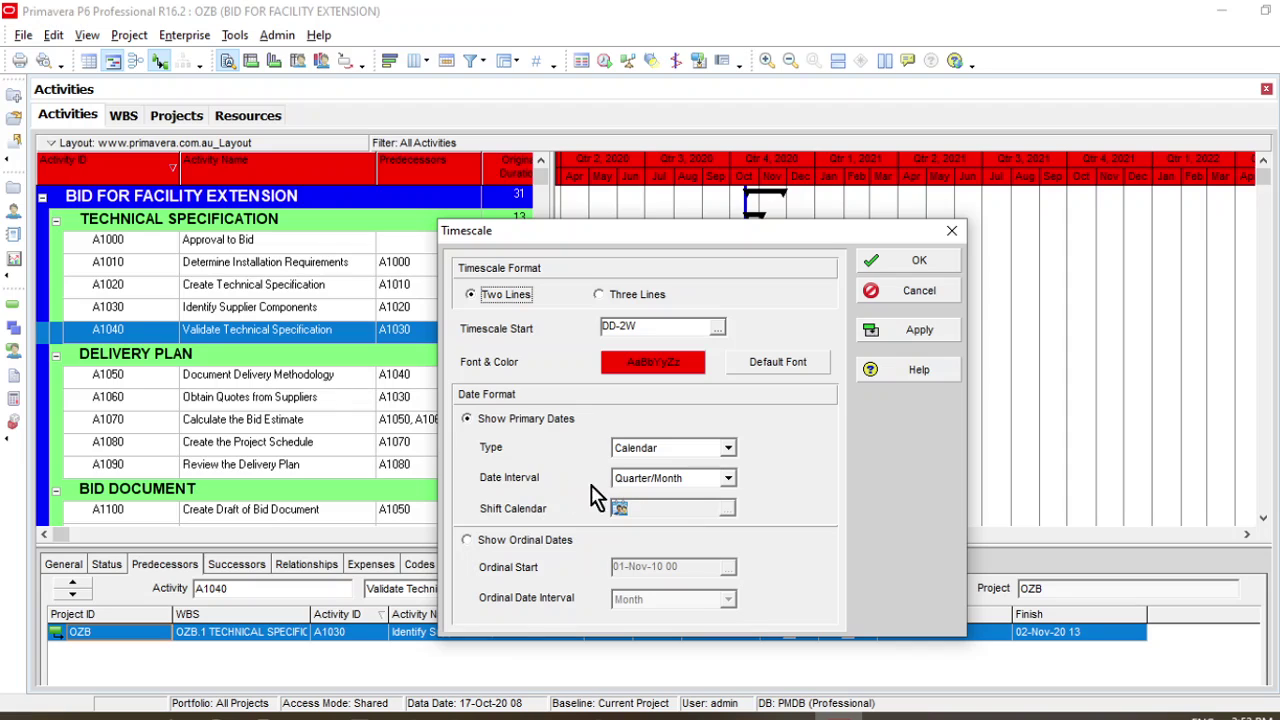
left_click(680, 480)
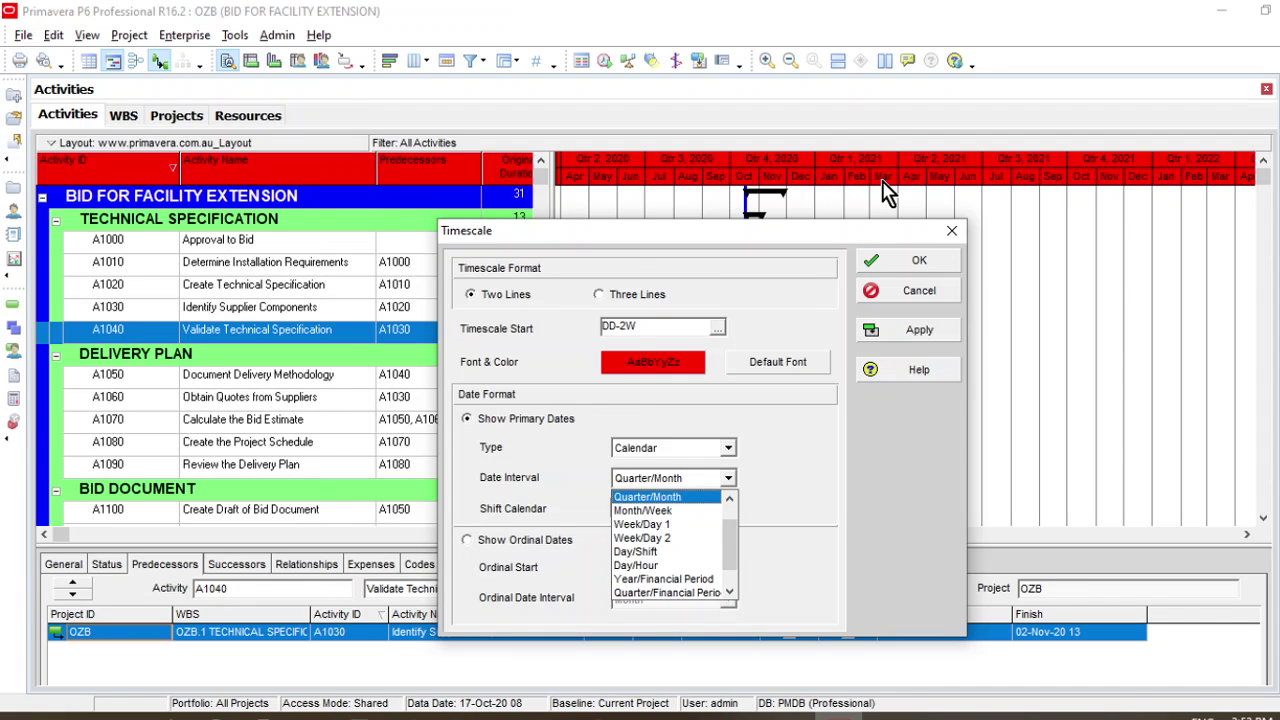
left_click(951, 231)
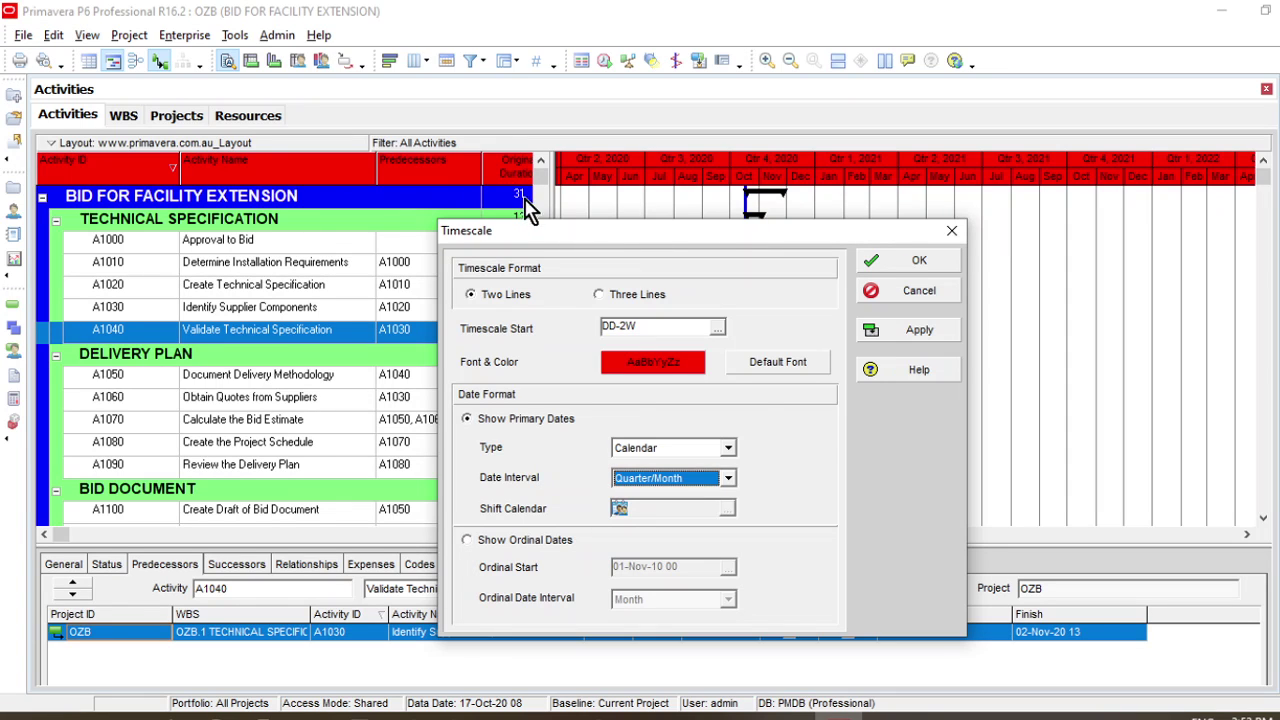
left_click(952, 232)
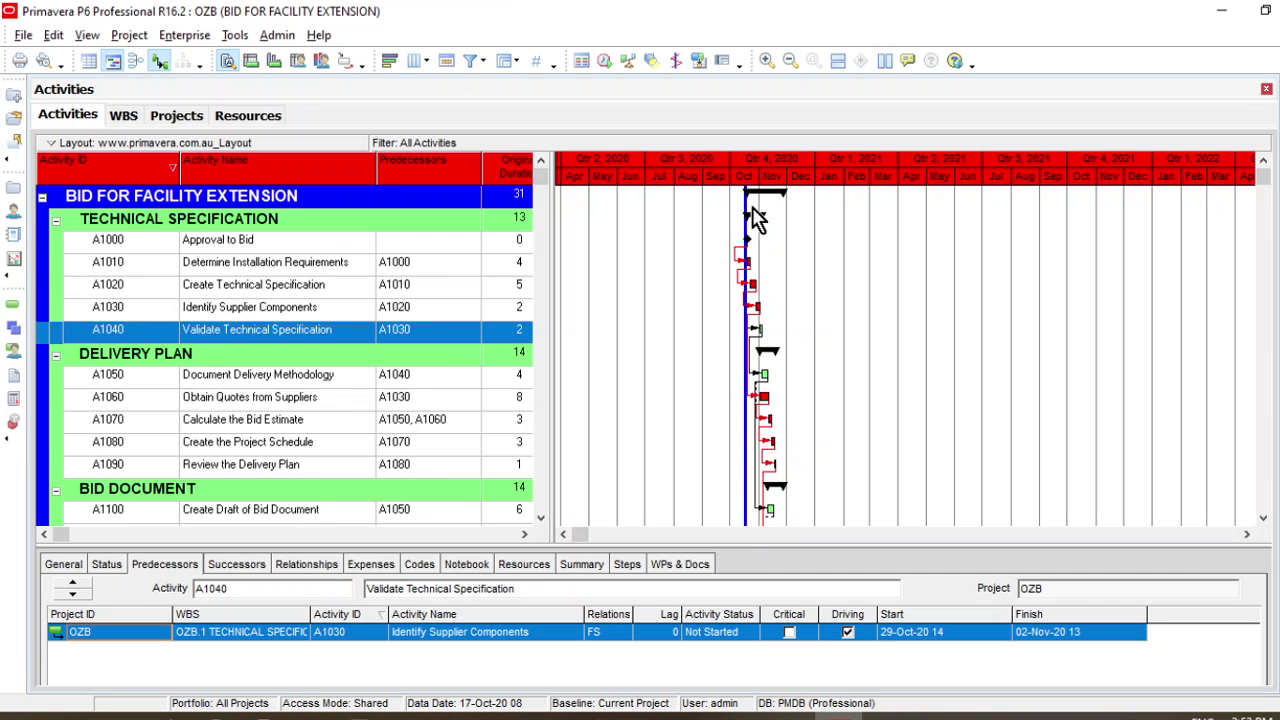
Set the Gantt timescale's date interval to Year/Month and look over the bars of all three WBS sections
right_click(817, 193)
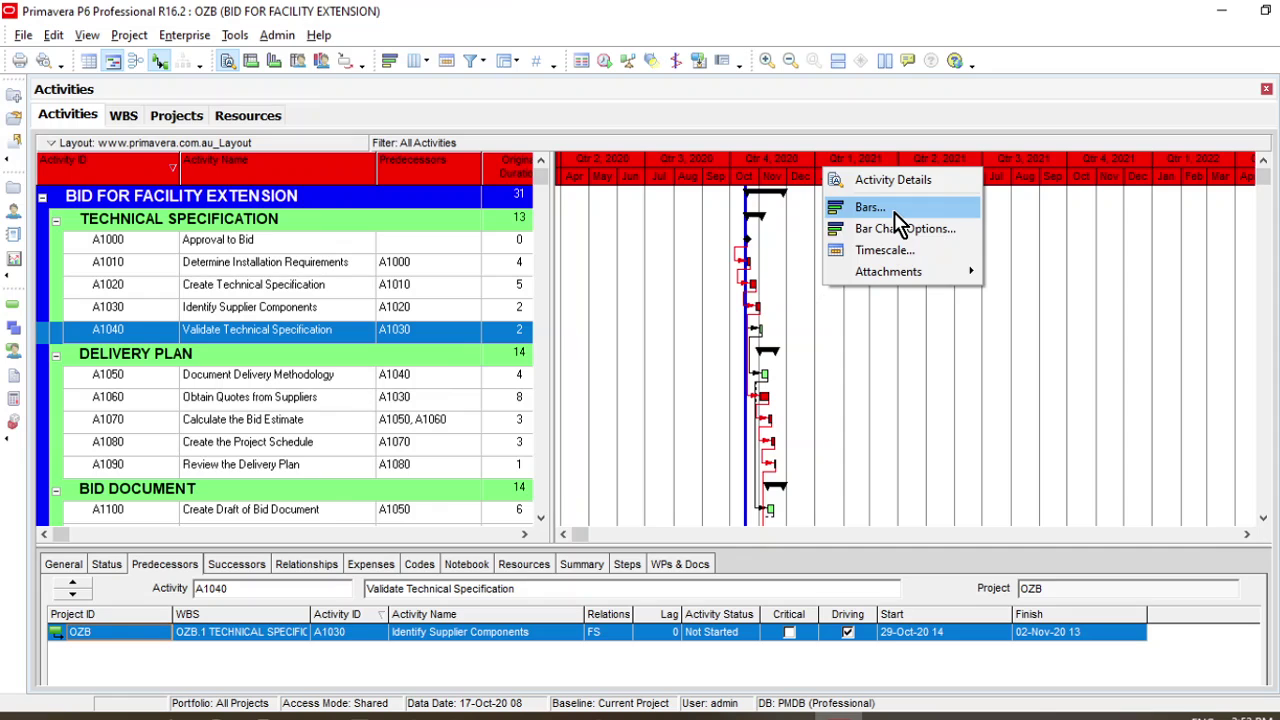
left_click(895, 251)
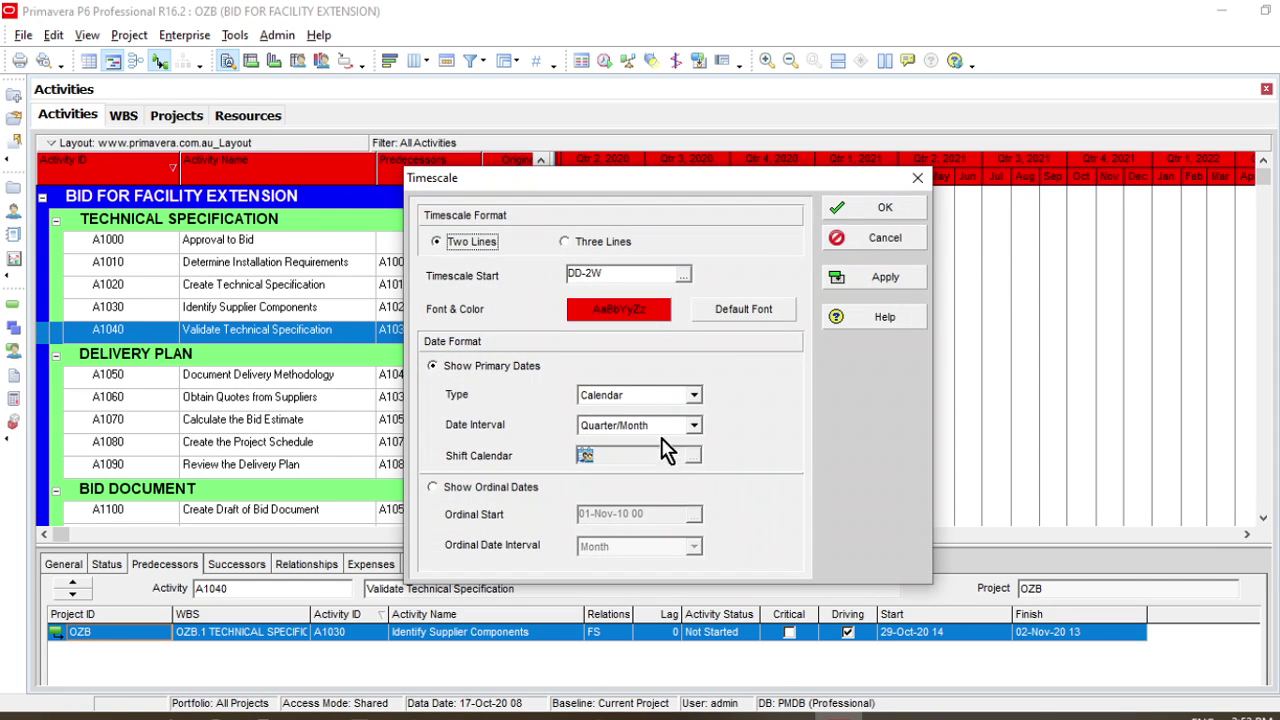
left_click(693, 425)
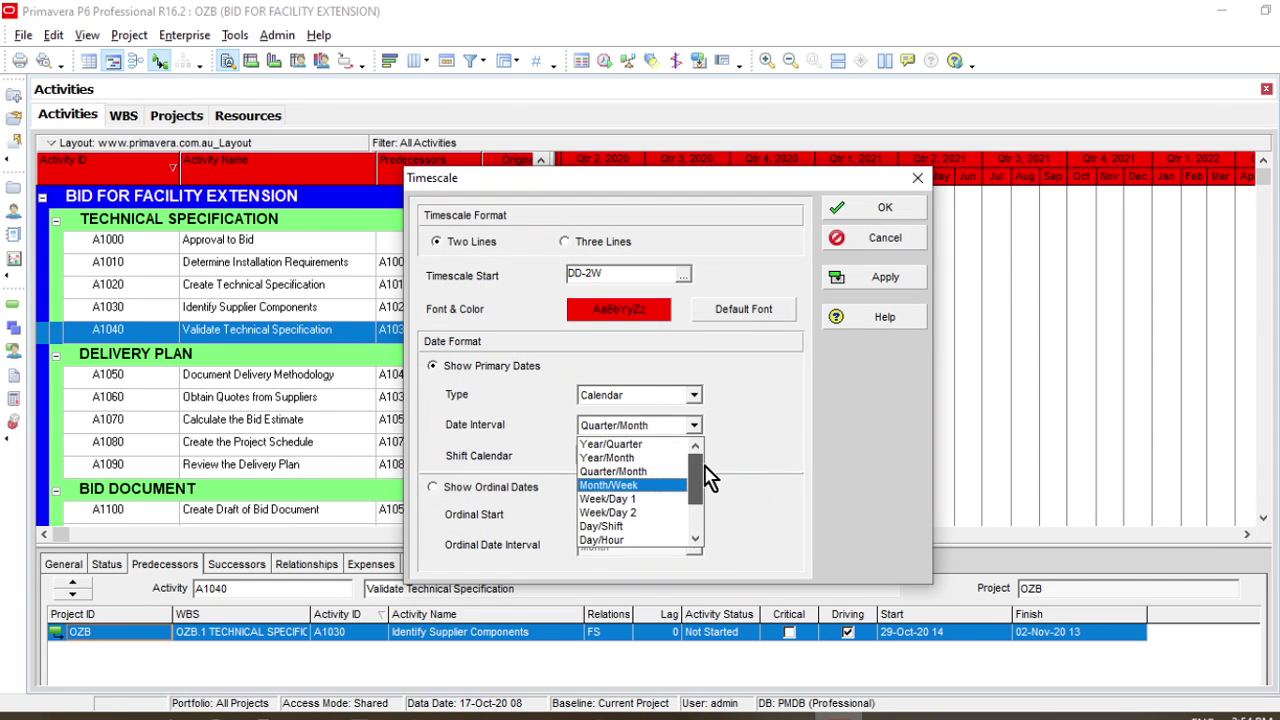
left_click(632, 458)
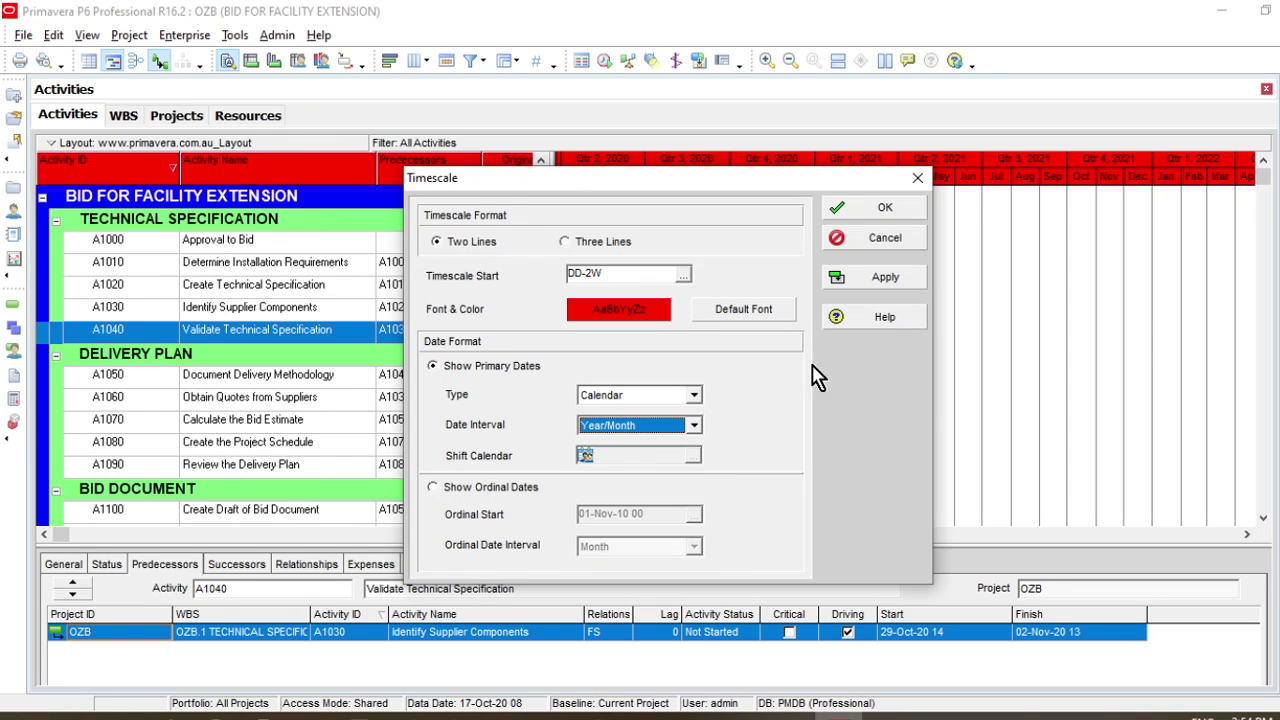
left_click(888, 210)
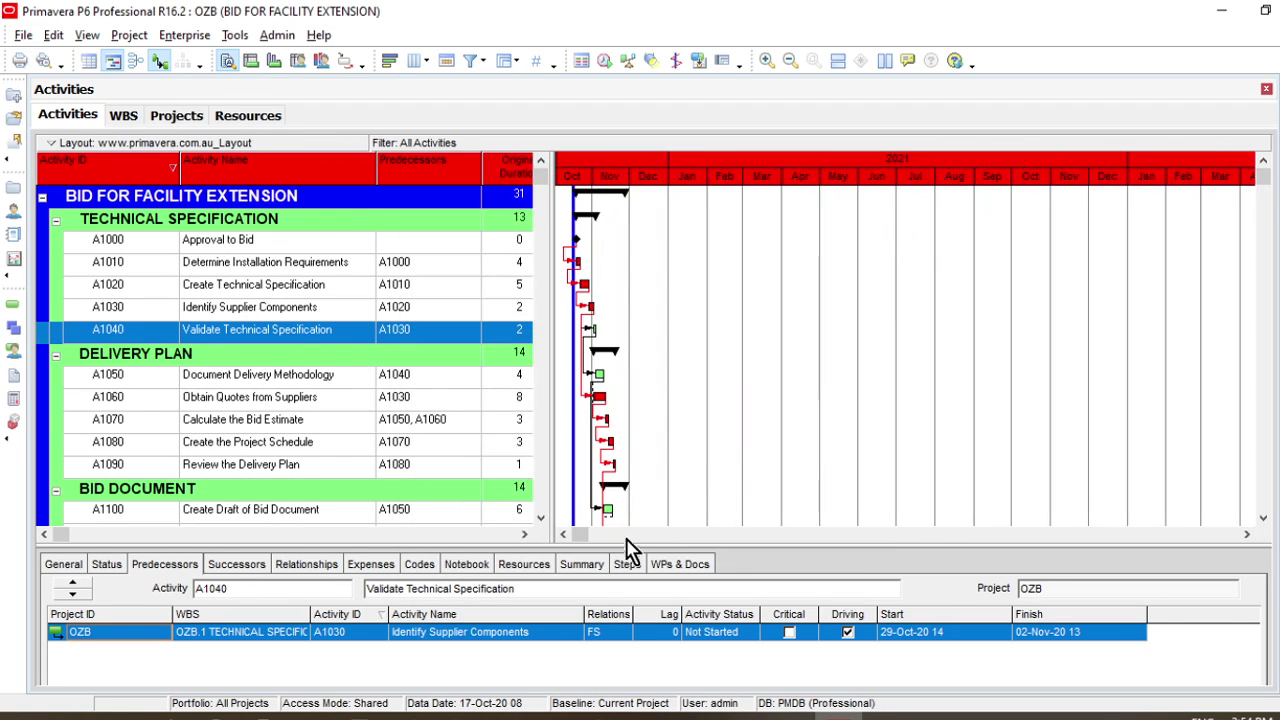
left_click(563, 534)
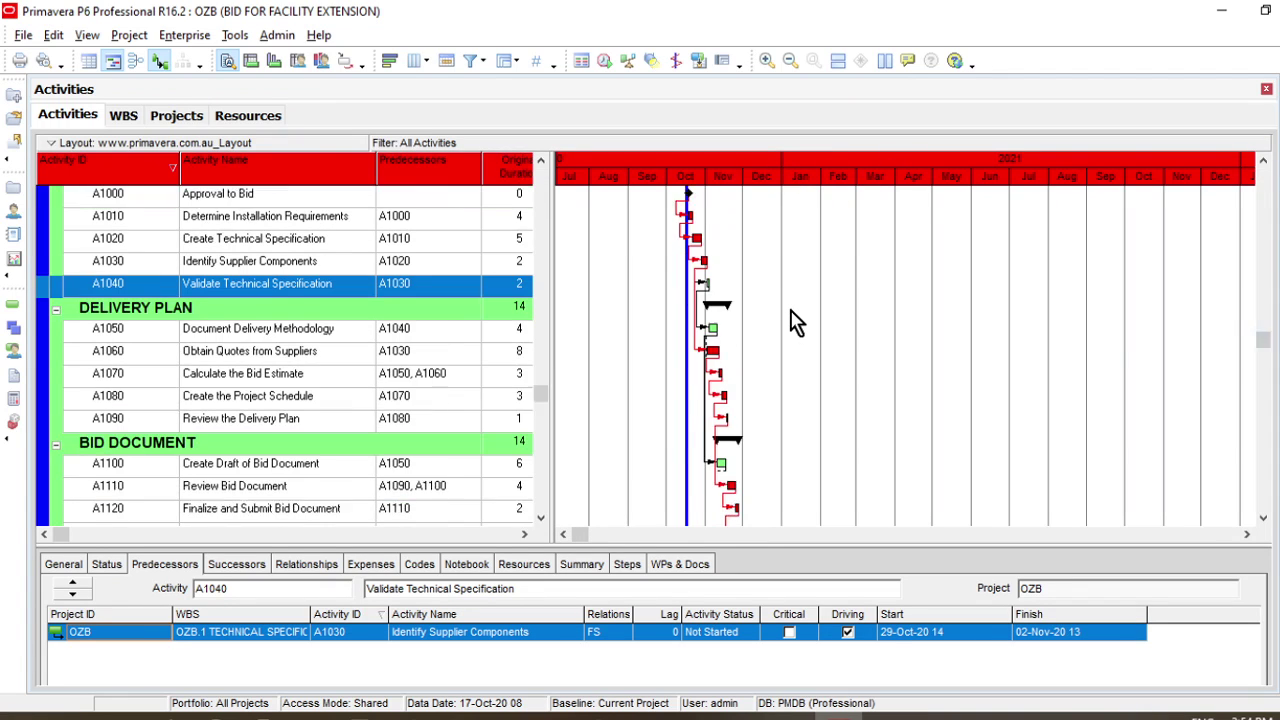
scroll(795, 322, "down", 3)
scroll(795, 322, "down", 1)
scroll(797, 323, "up", 4)
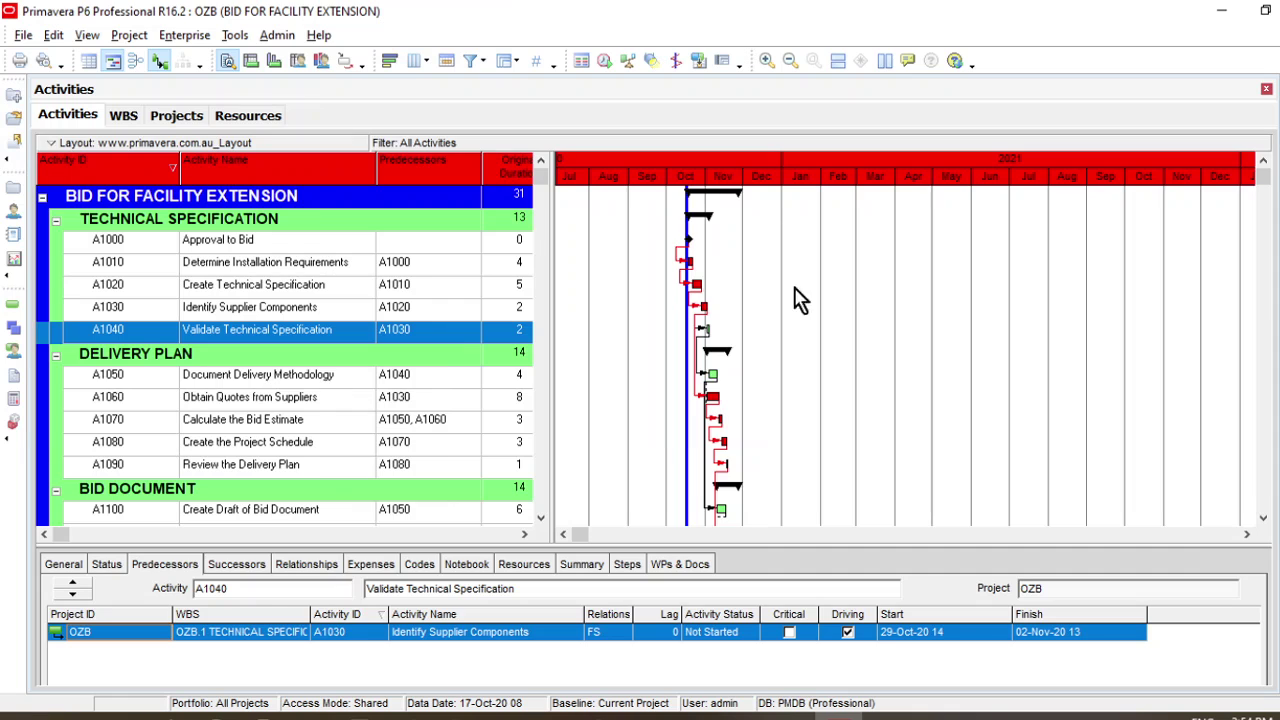
Set the Gantt timescale's date interval to Month/Week
right_click(833, 177)
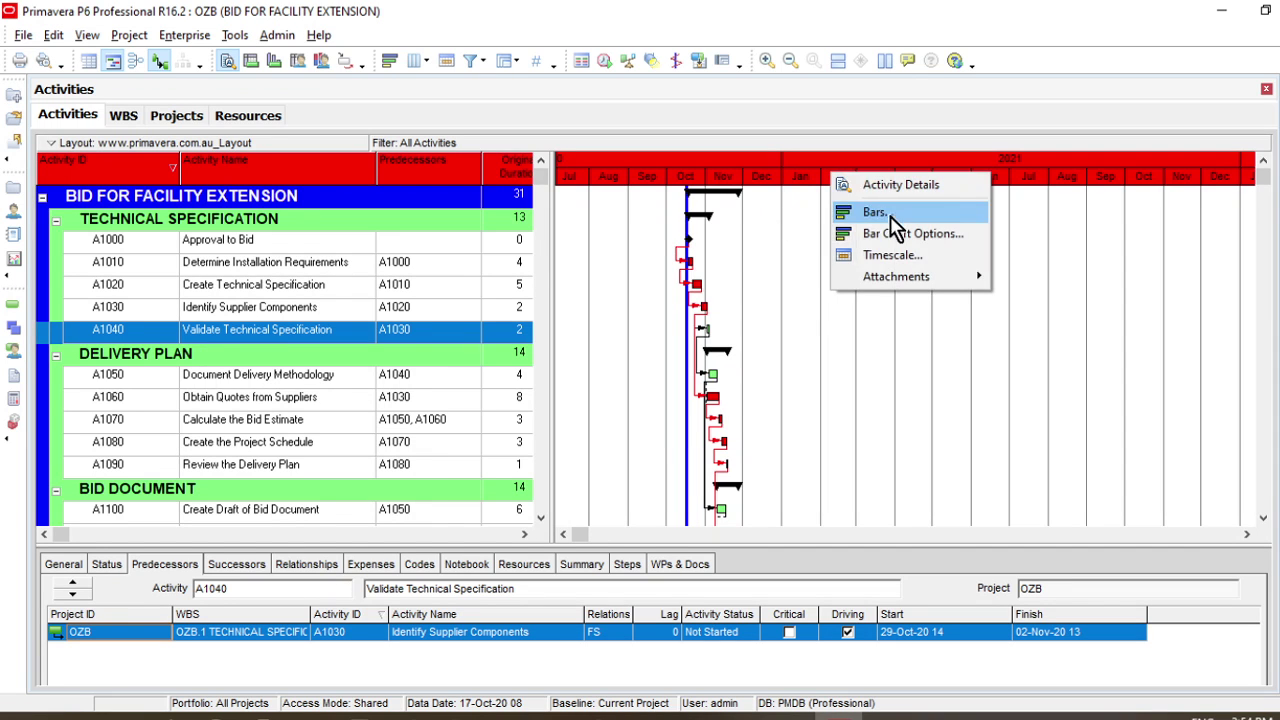
left_click(893, 257)
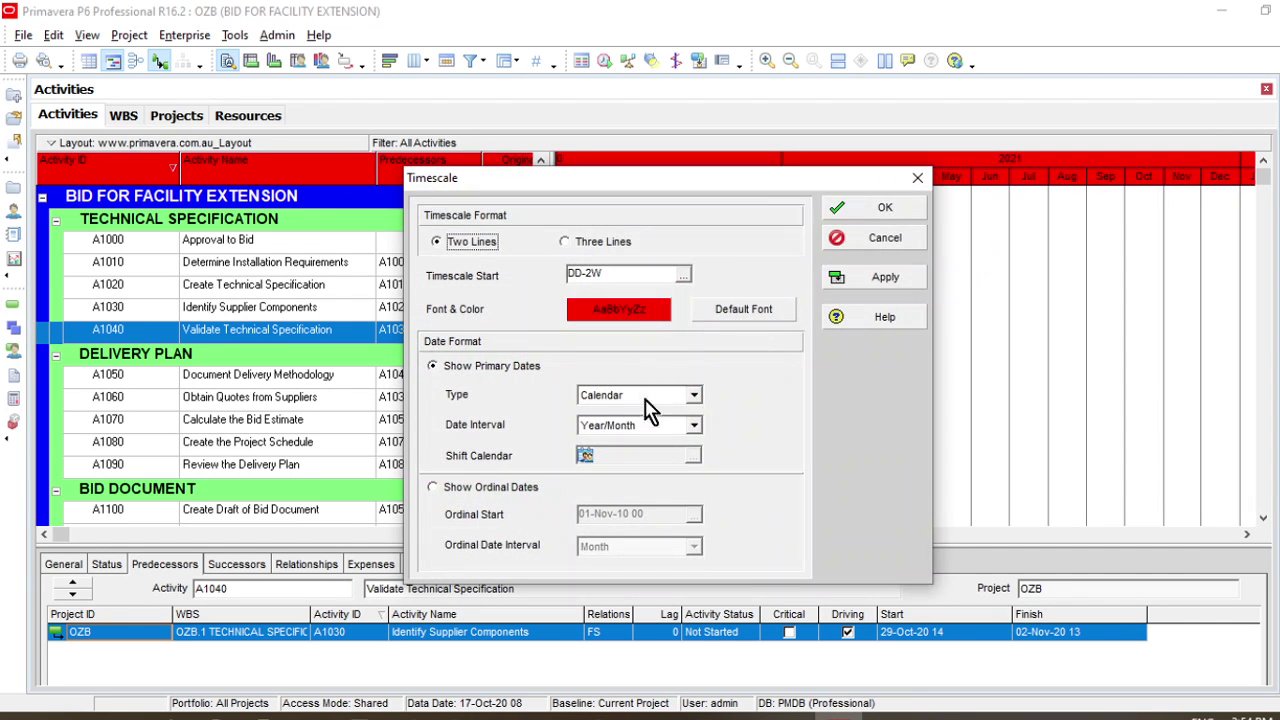
left_click(694, 426)
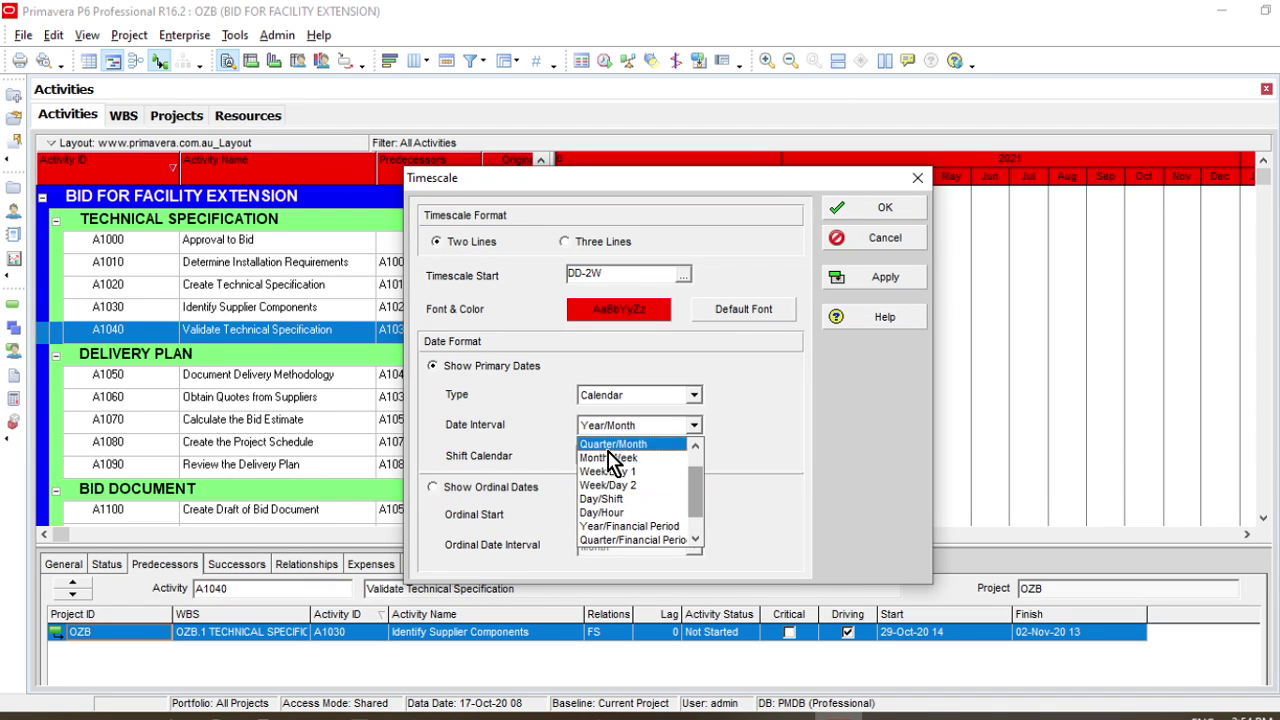
left_click(612, 471)
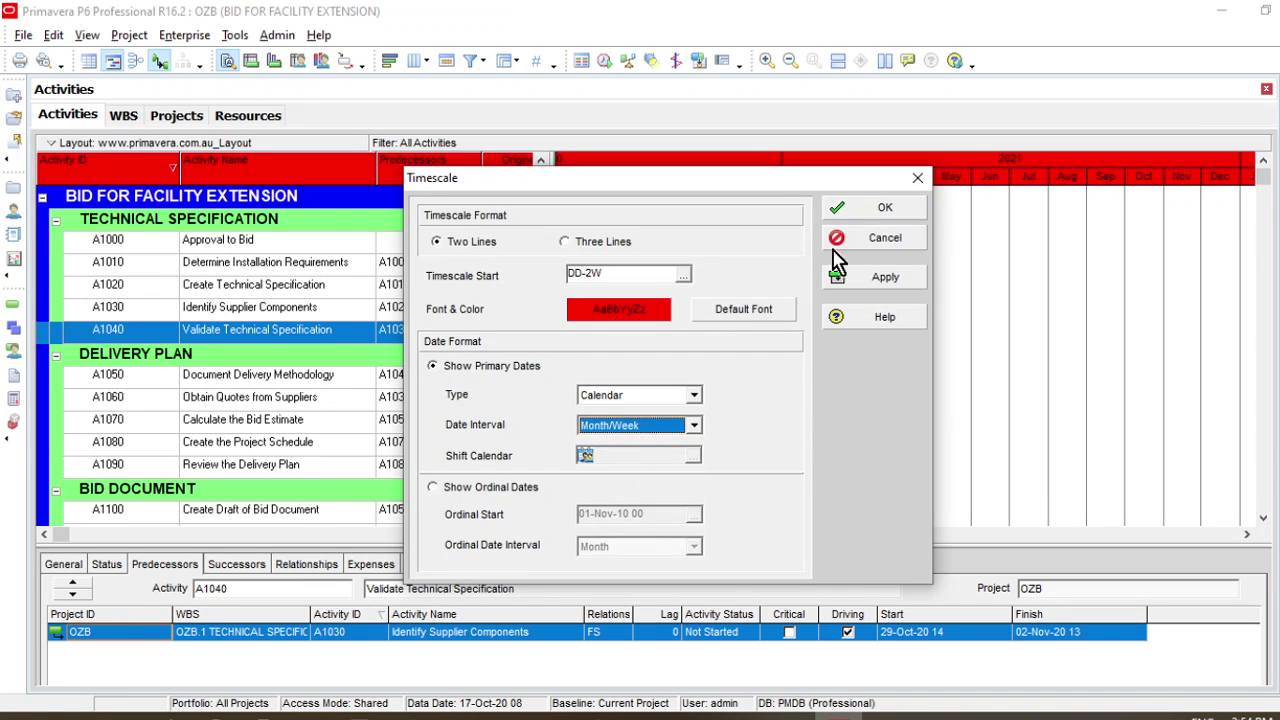
left_click(836, 207)
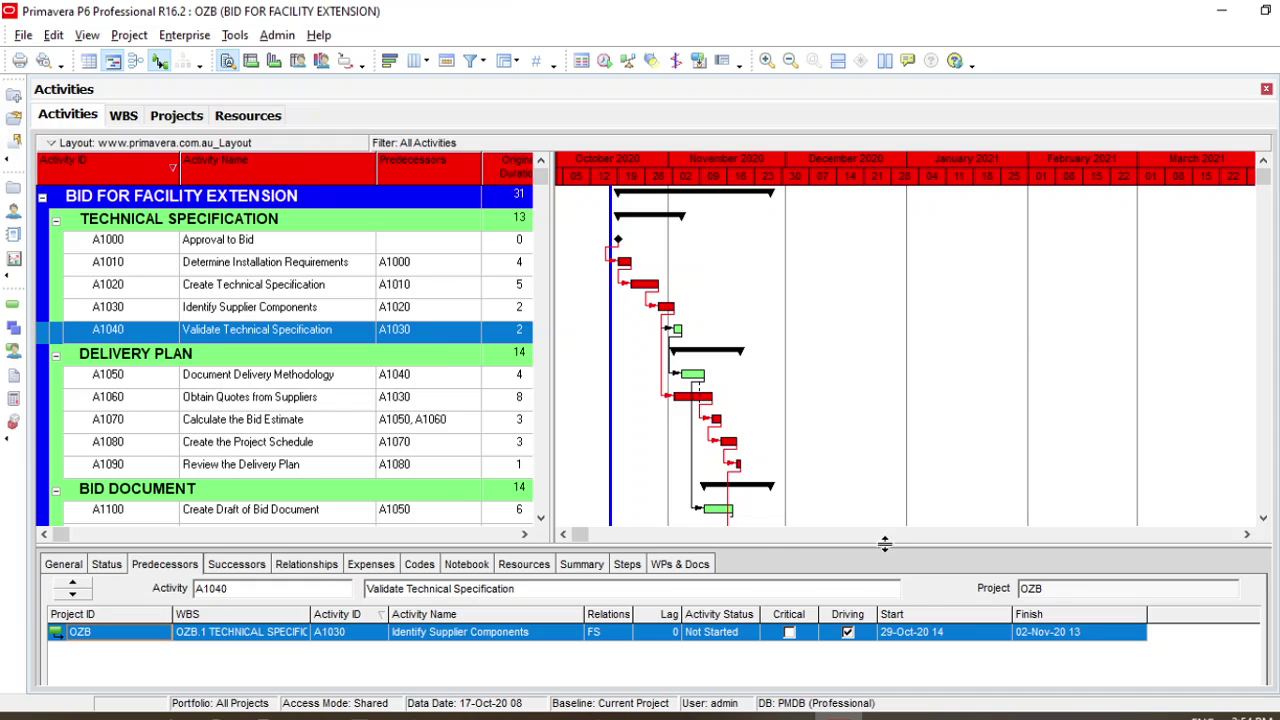
Increase the Gantt chart's height and review the activity bars through A1130 Bid Document Submitted
left_click_drag(884, 568, 880, 593)
left_click(564, 560)
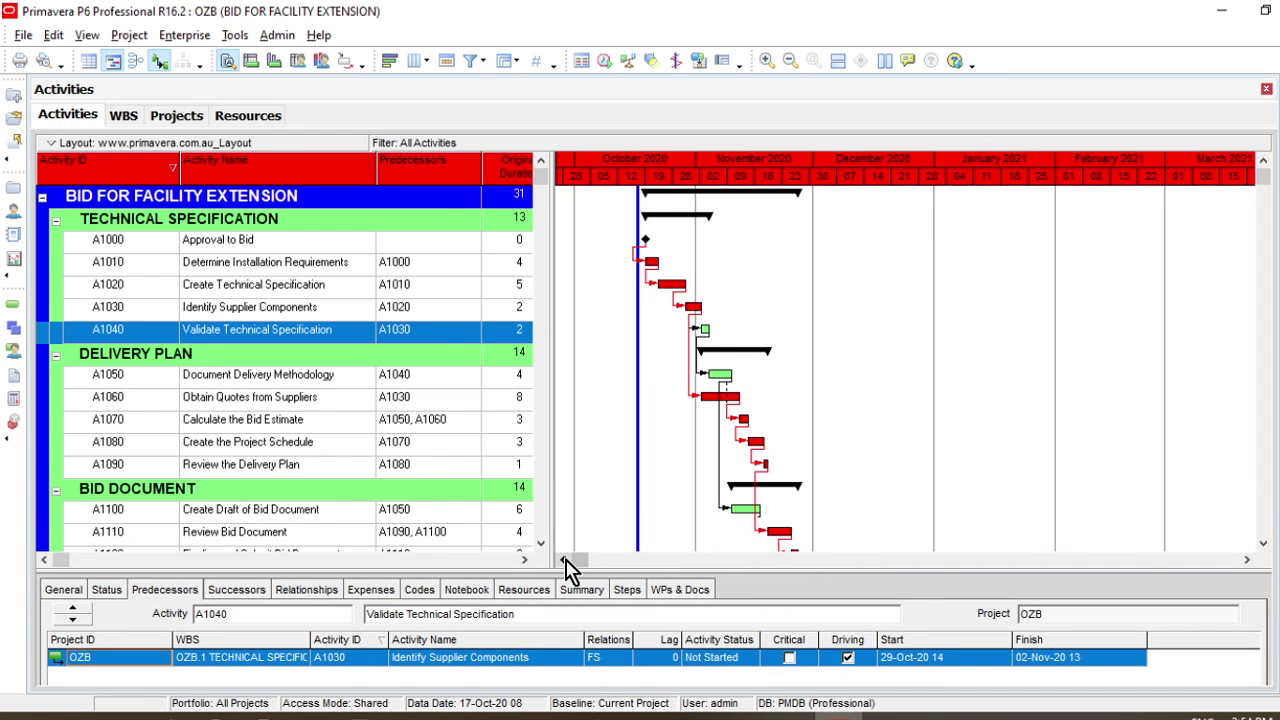
left_click(564, 560)
scroll(780, 483, "down", 1)
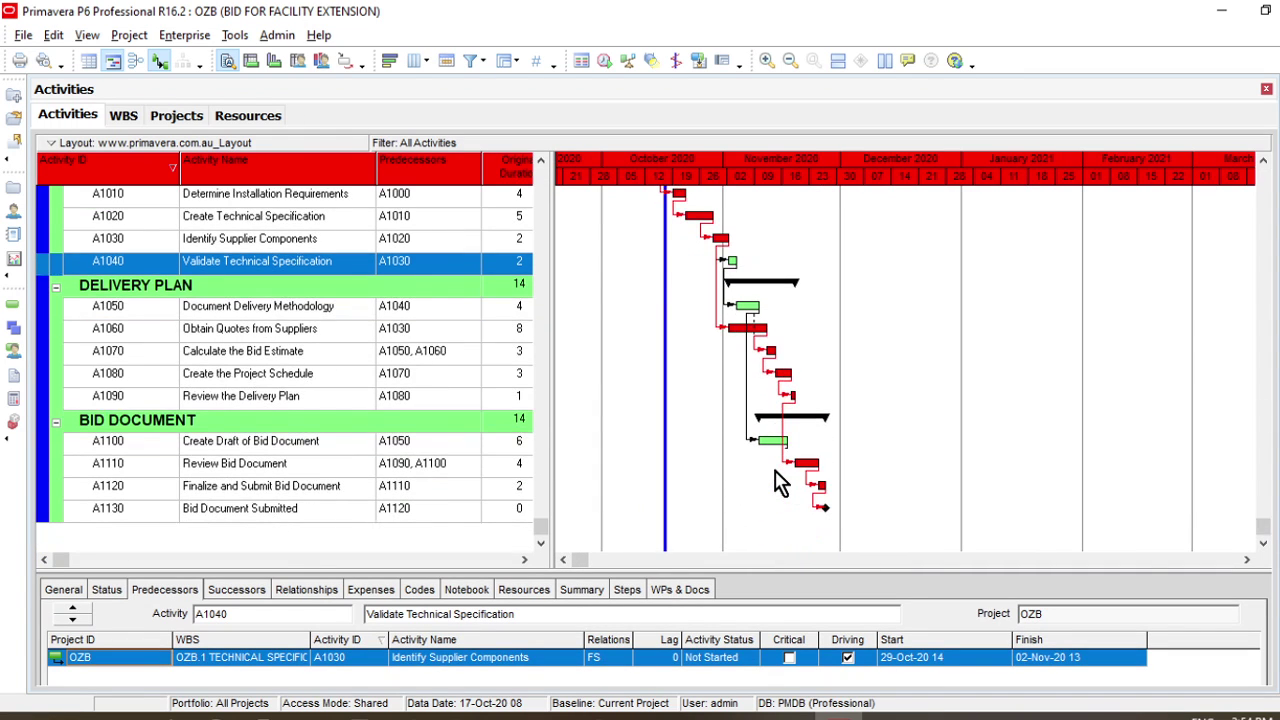
scroll(780, 483, "up", 1)
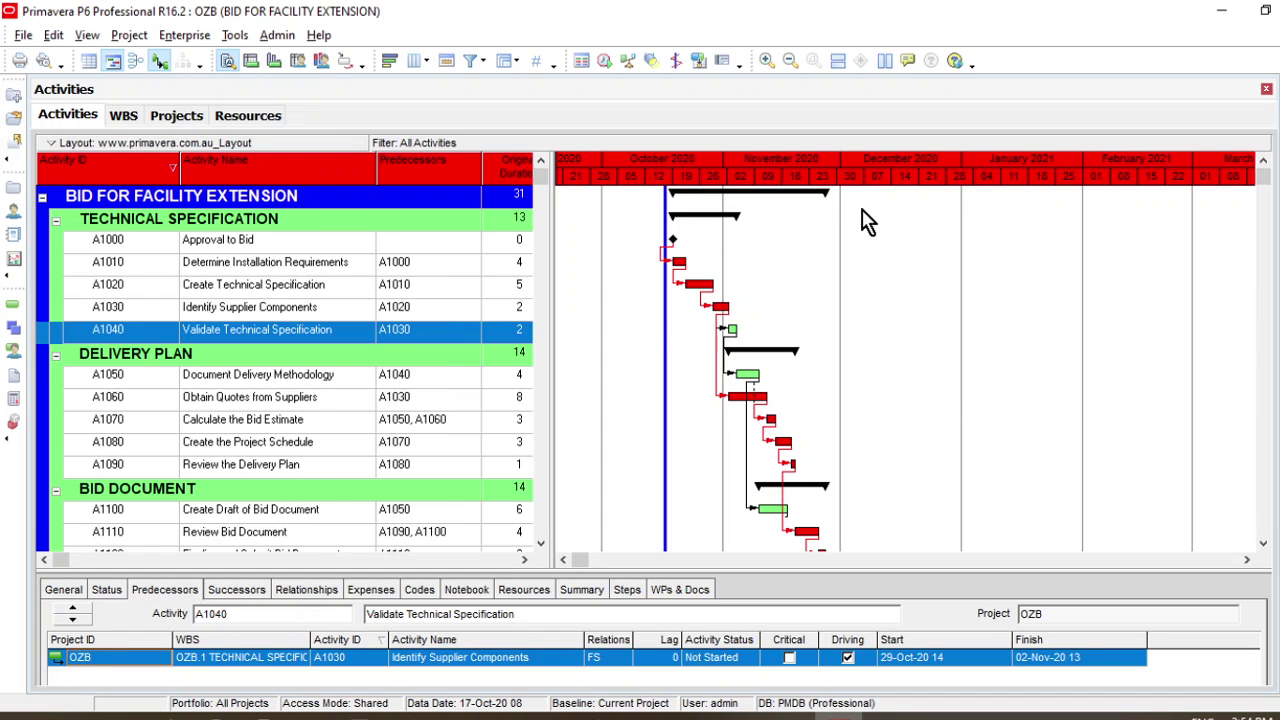
Set the Gantt timescale's date interval to Week/Day 1
right_click(846, 178)
left_click(922, 261)
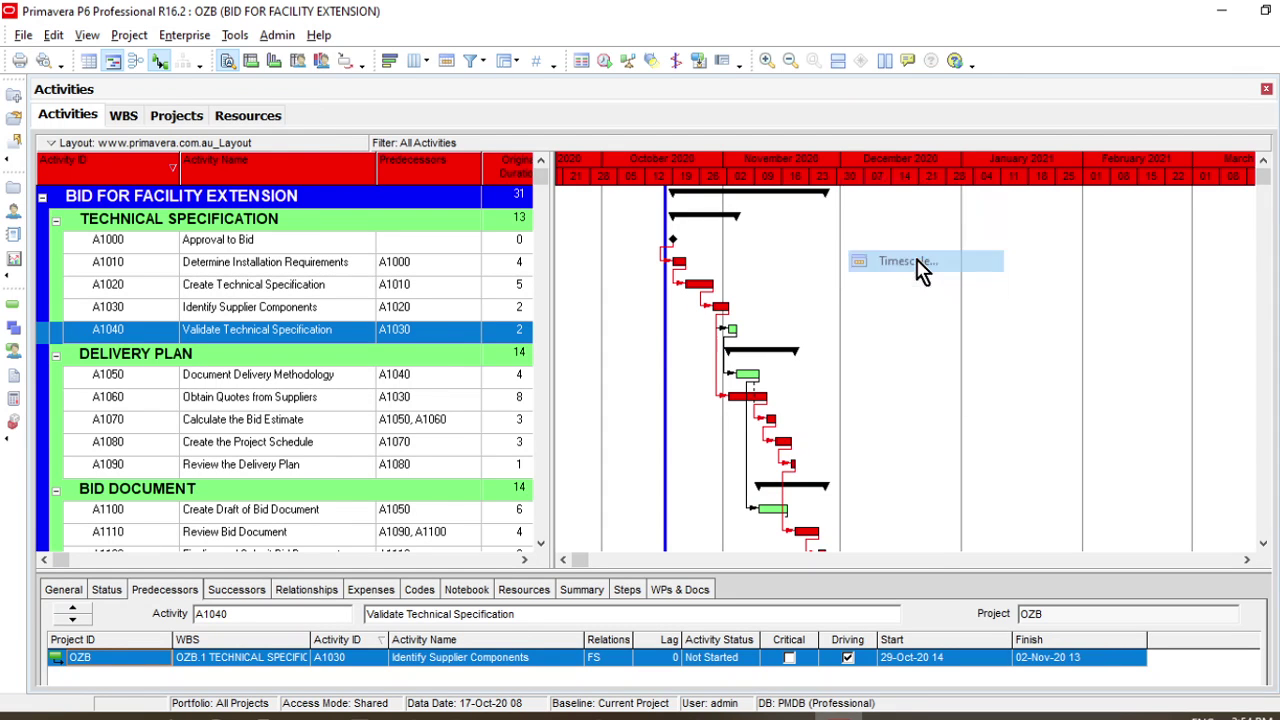
left_click(652, 428)
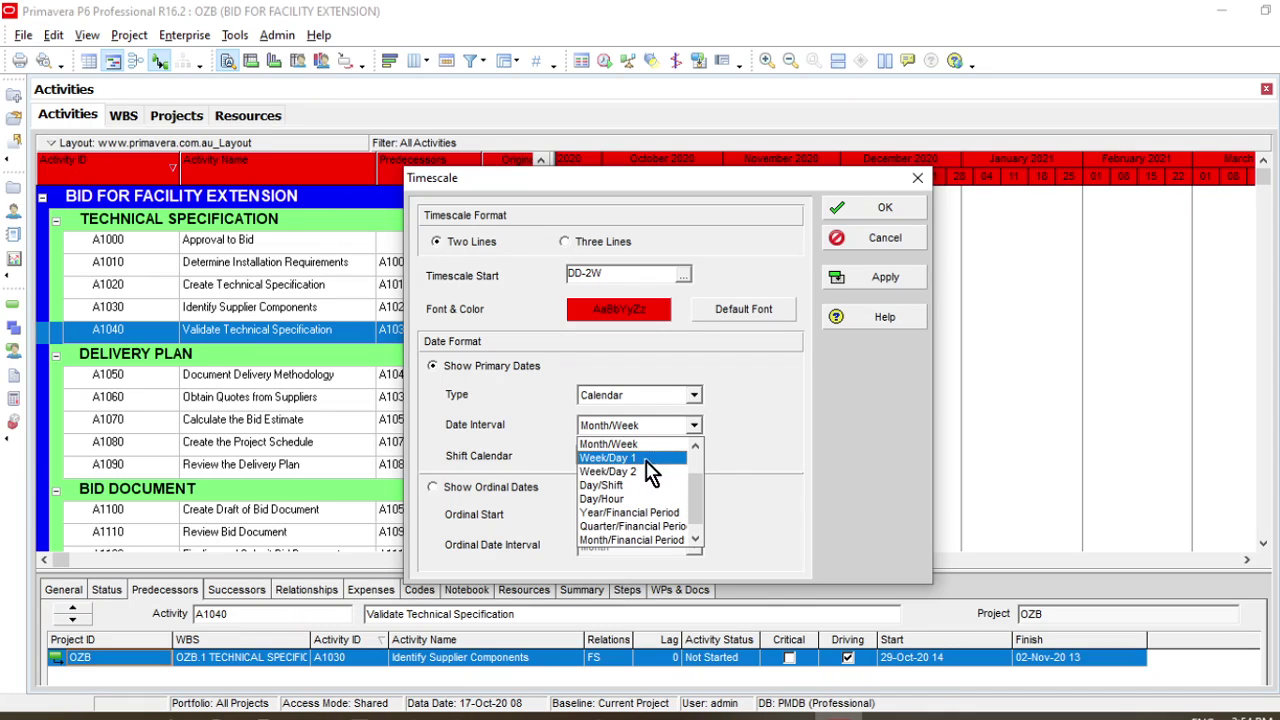
left_click(650, 467)
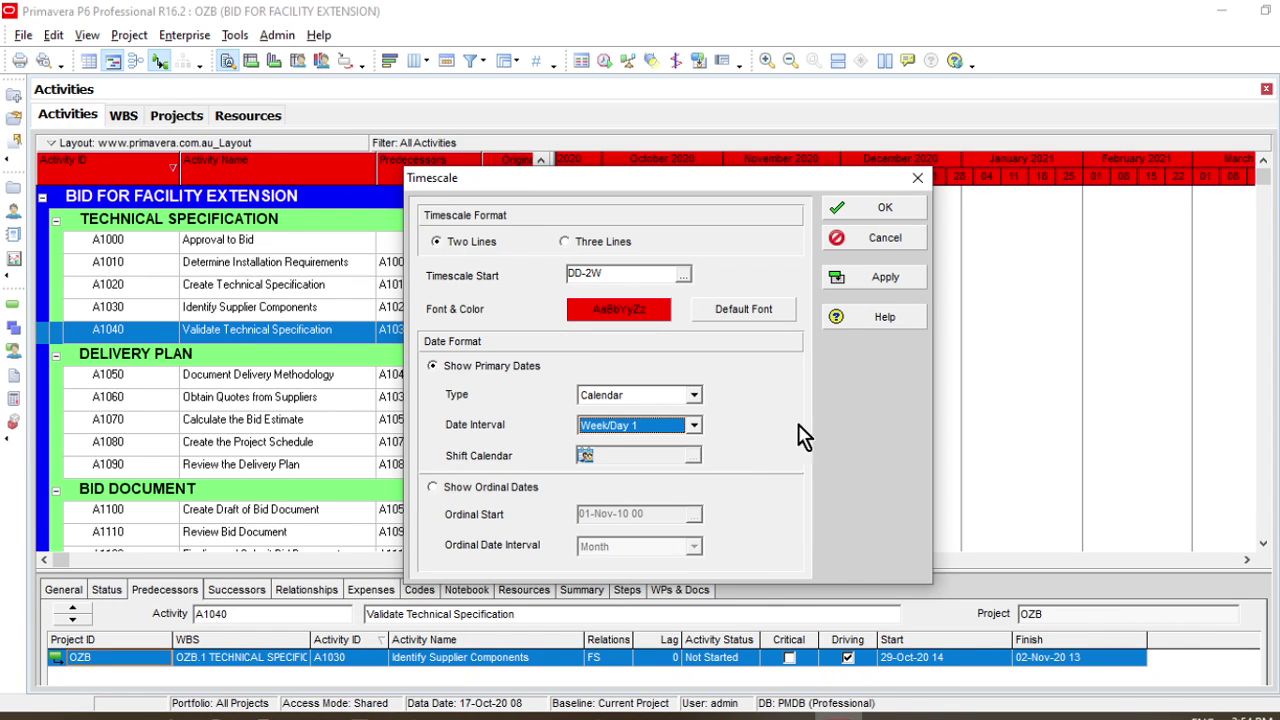
left_click(882, 210)
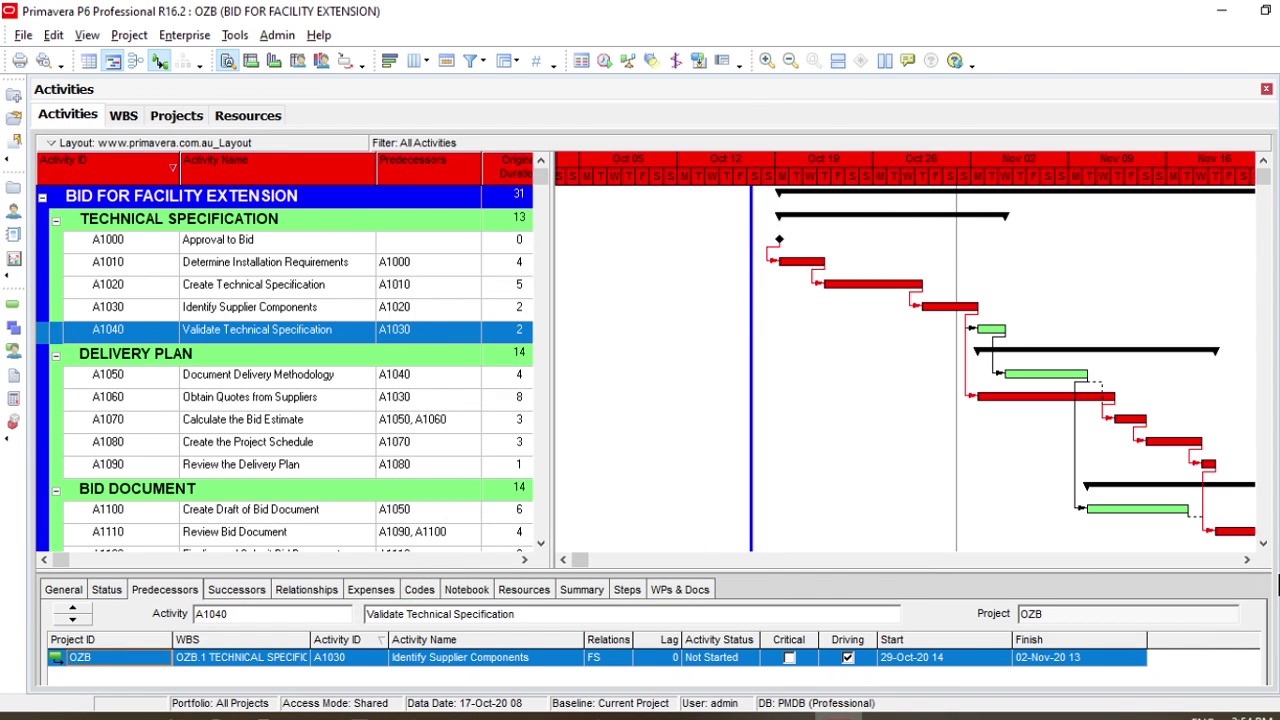
Examine the critical and non-critical bars and their relationship lines from A1000 Approval to Bid through A1130 Bid Document Submitted
left_click(1247, 560)
left_click(1247, 560)
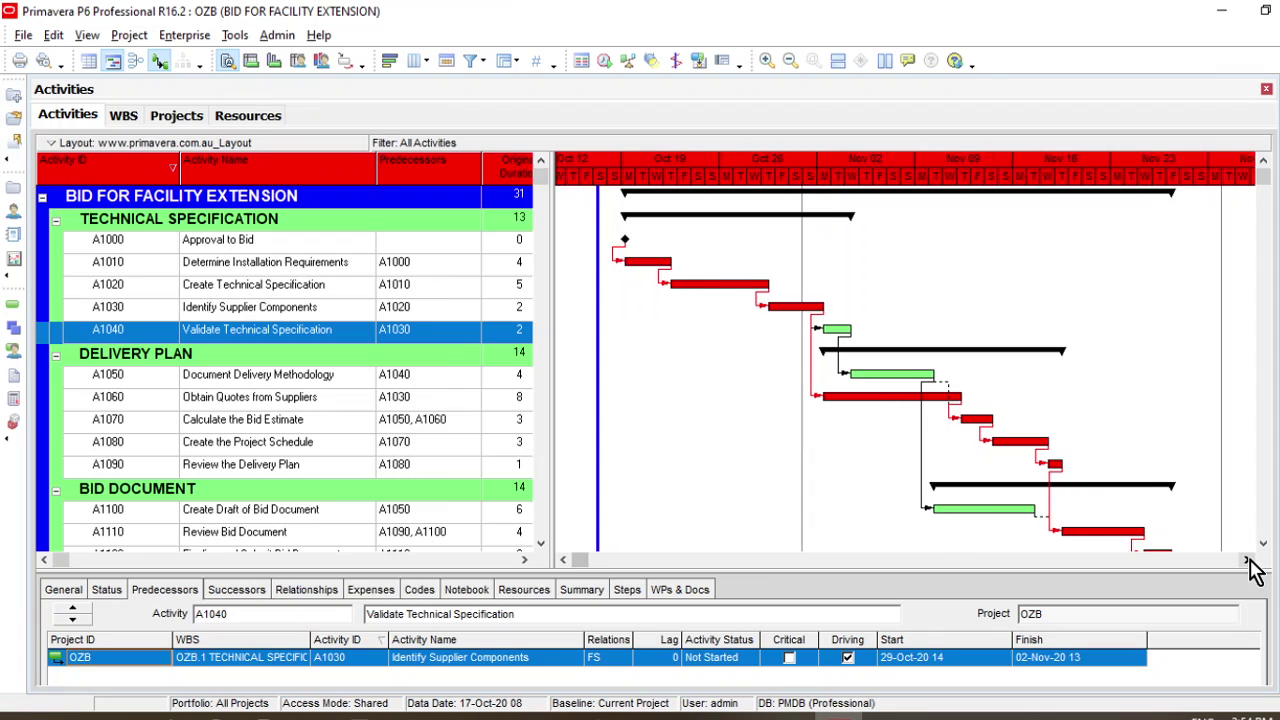
scroll(1114, 443, "down", 1)
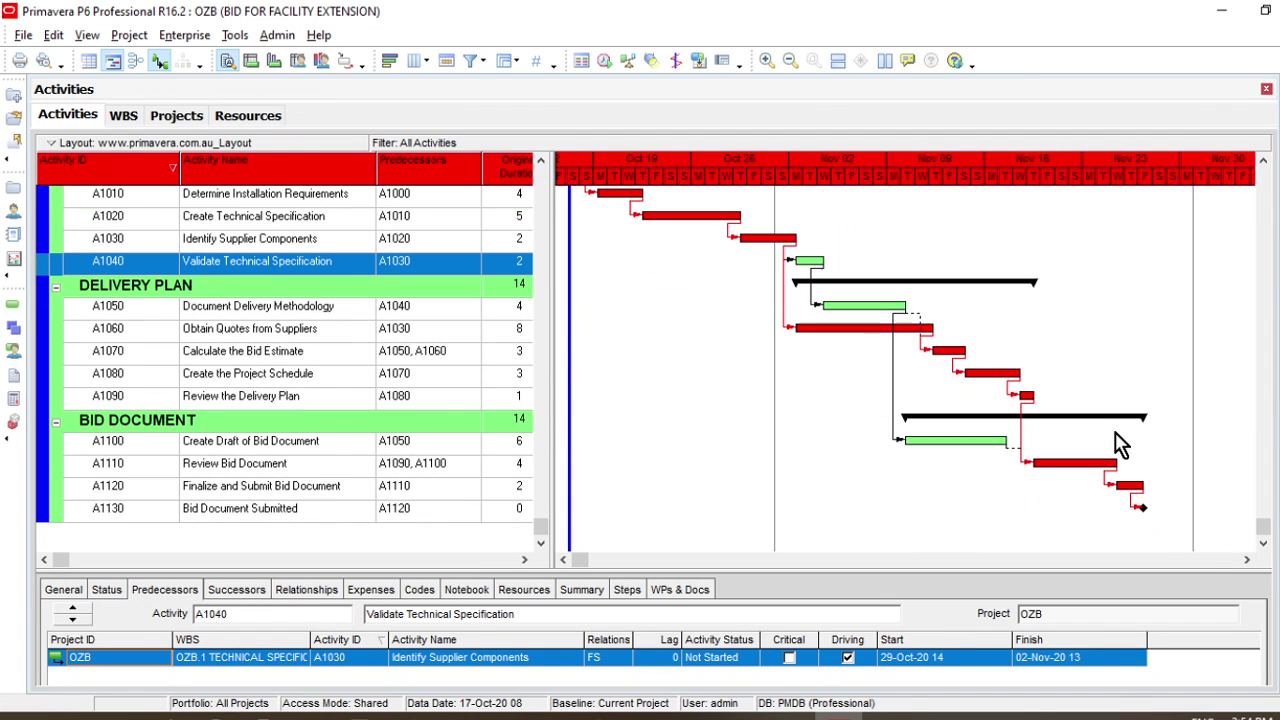
left_click(1247, 560)
scroll(1124, 486, "up", 1)
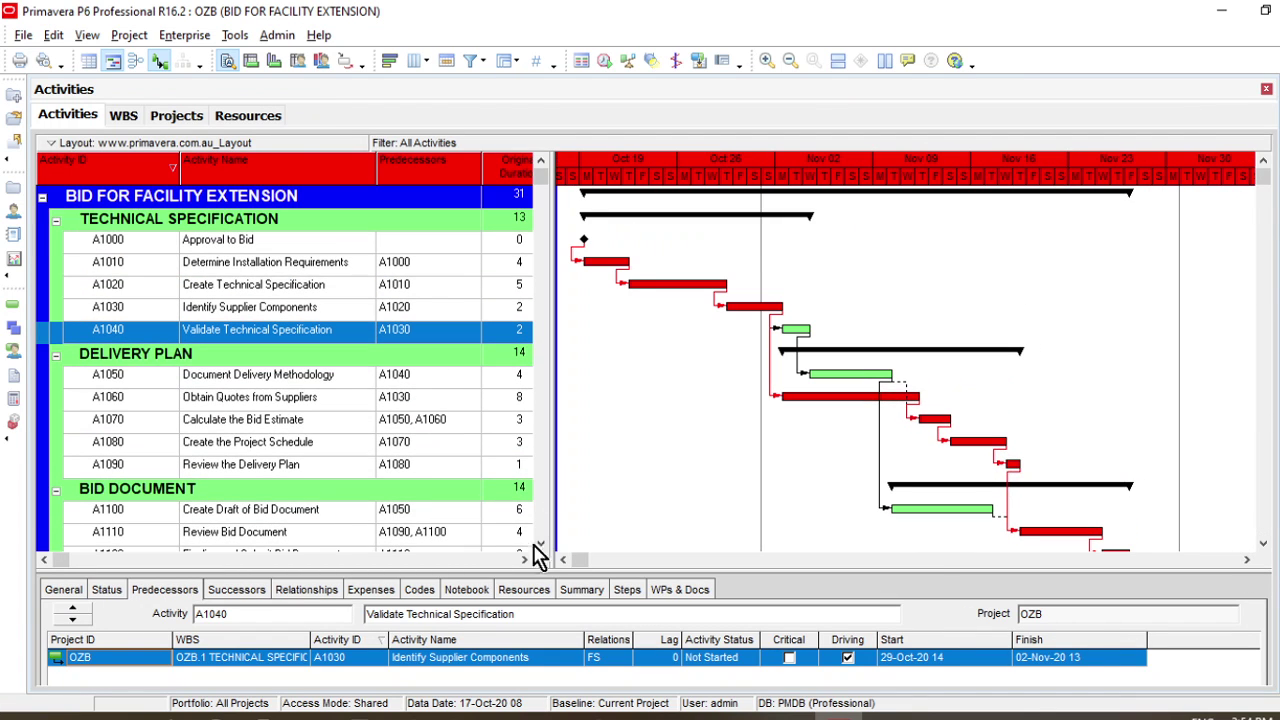
left_click(563, 560)
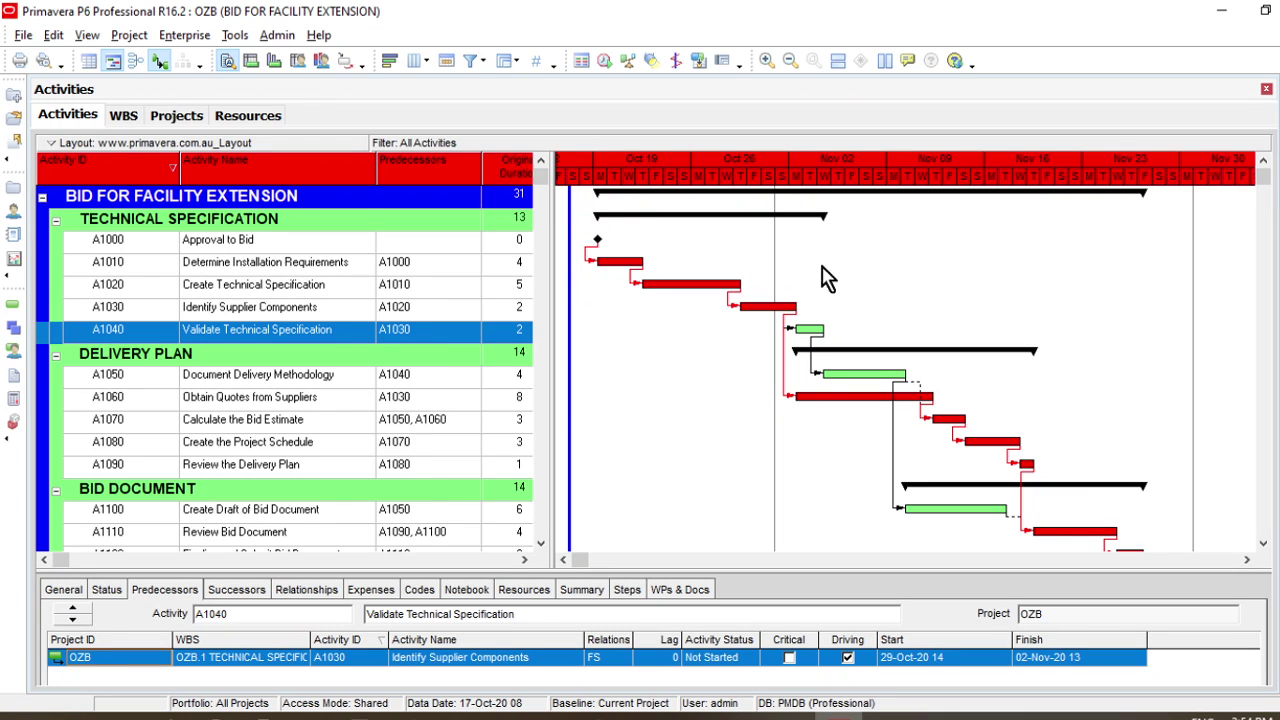
scroll(1255, 447, "down", 1)
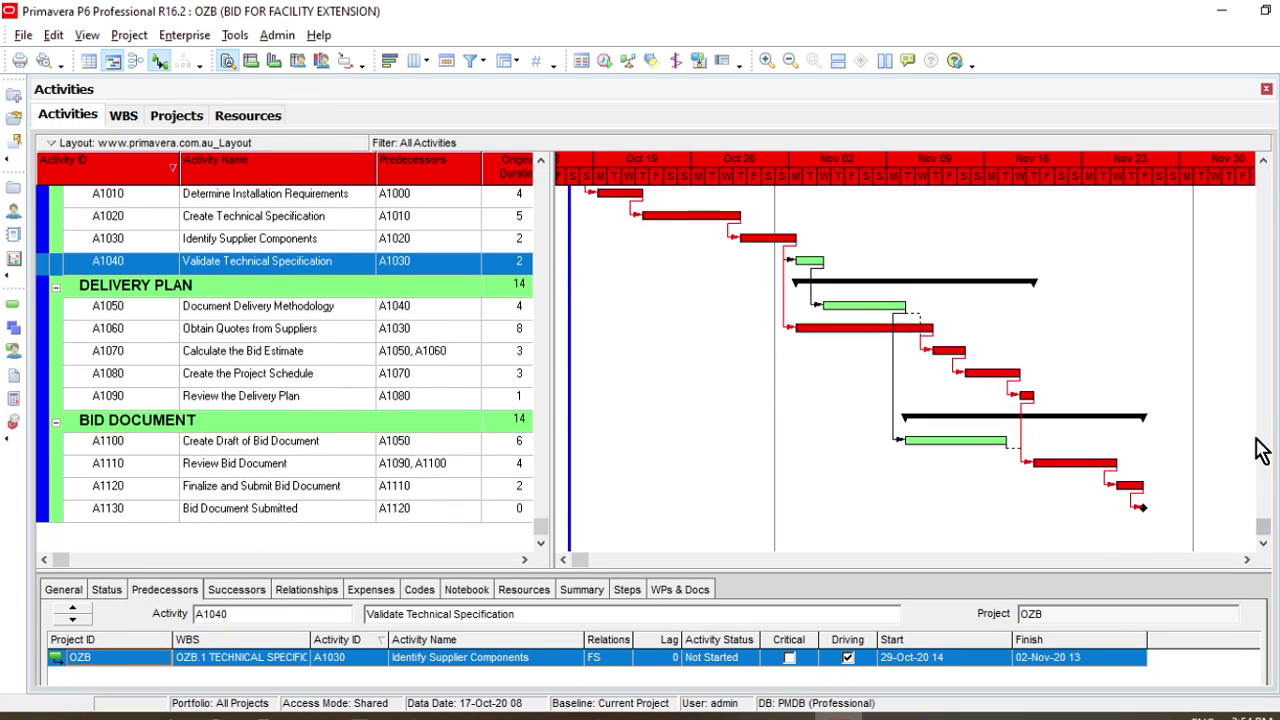
scroll(1255, 447, "up", 1)
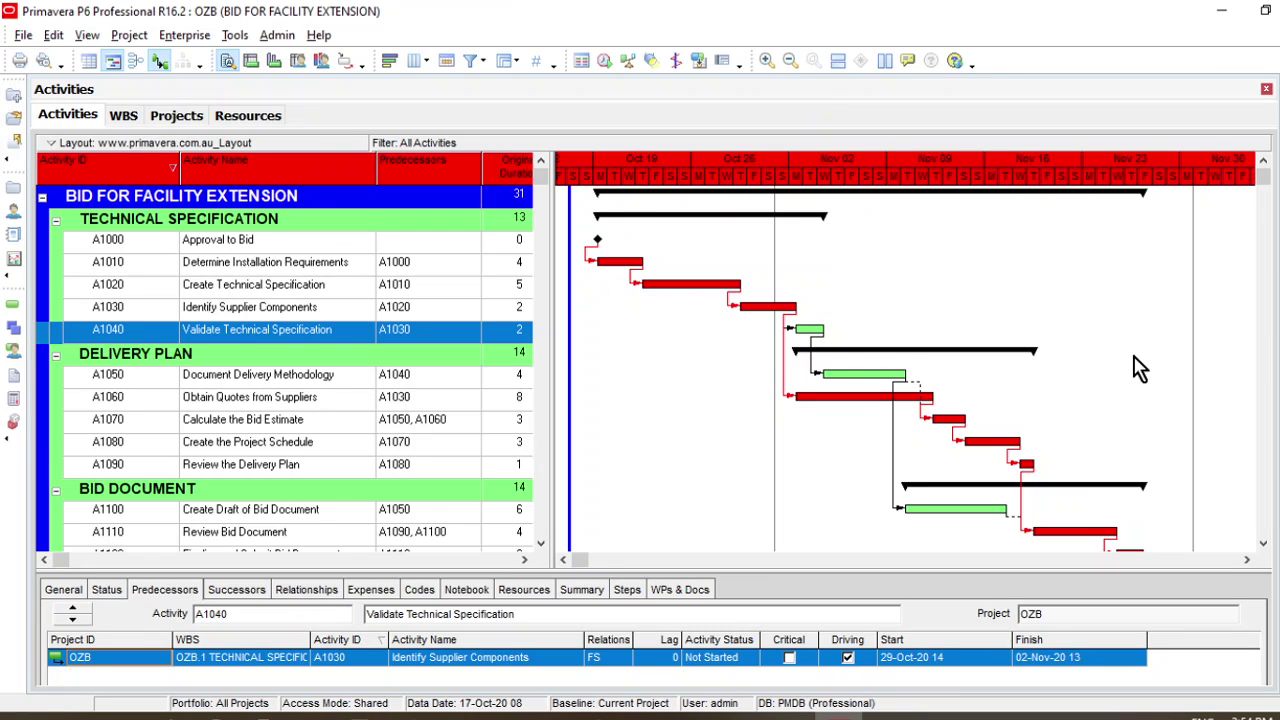
scroll(1140, 368, "down", 1)
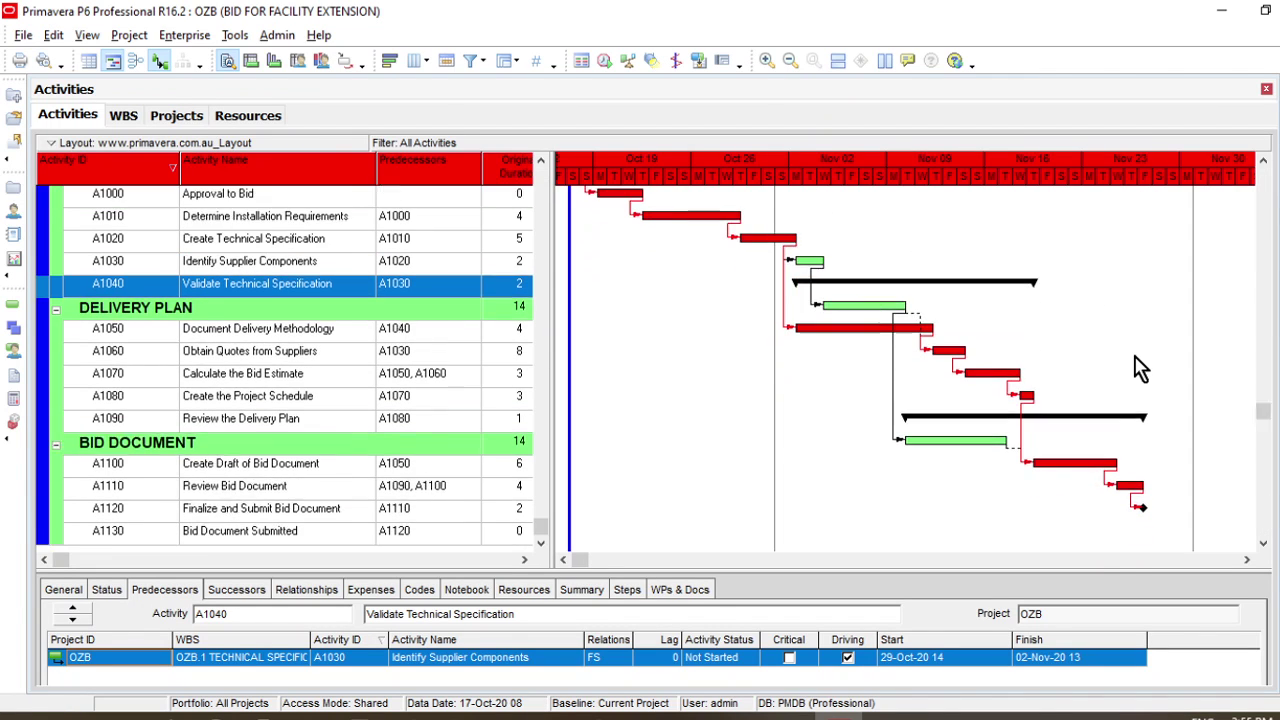
scroll(1140, 368, "up", 1)
scroll(1140, 368, "down", 1)
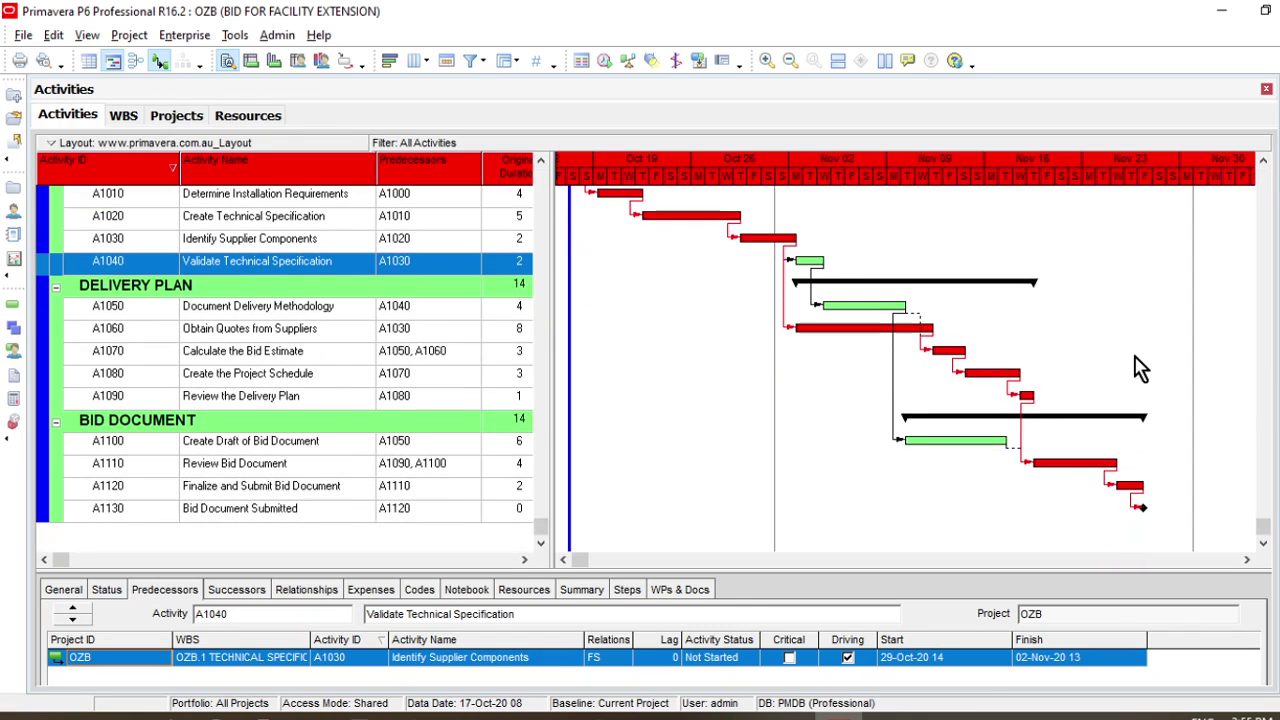
scroll(1140, 368, "up", 1)
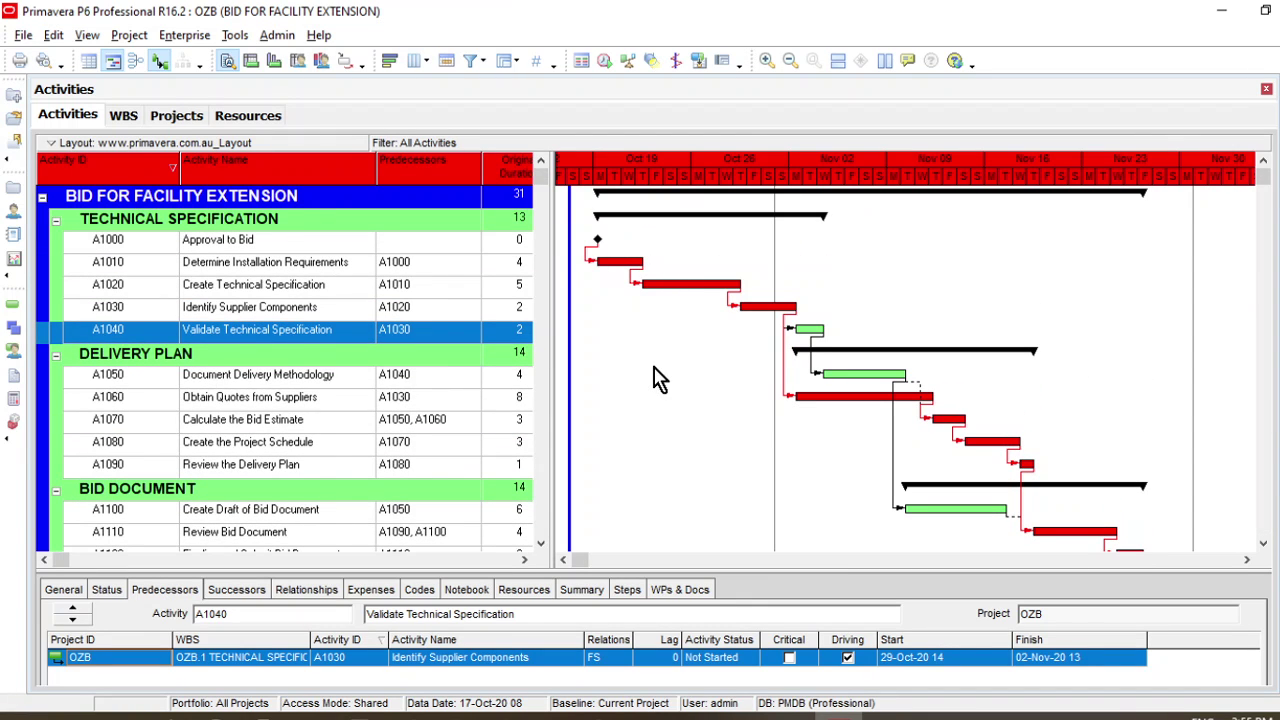
scroll(655, 378, "down", 1)
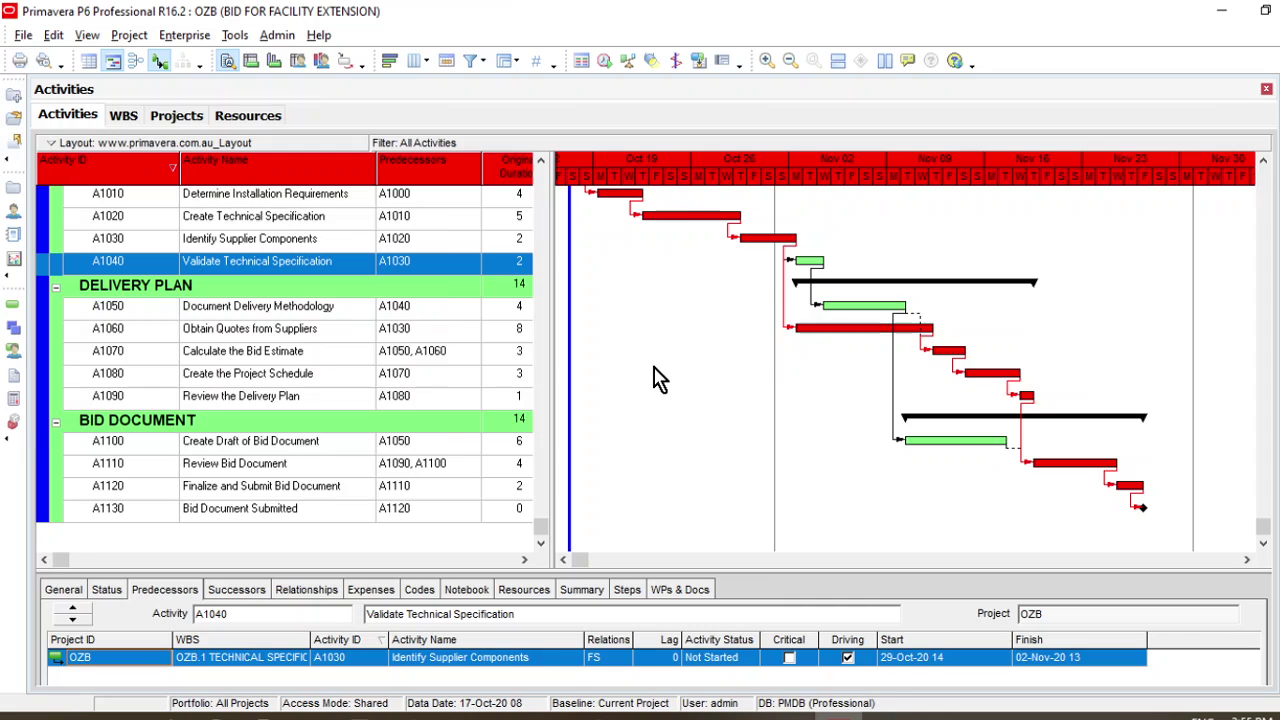
scroll(655, 378, "up", 1)
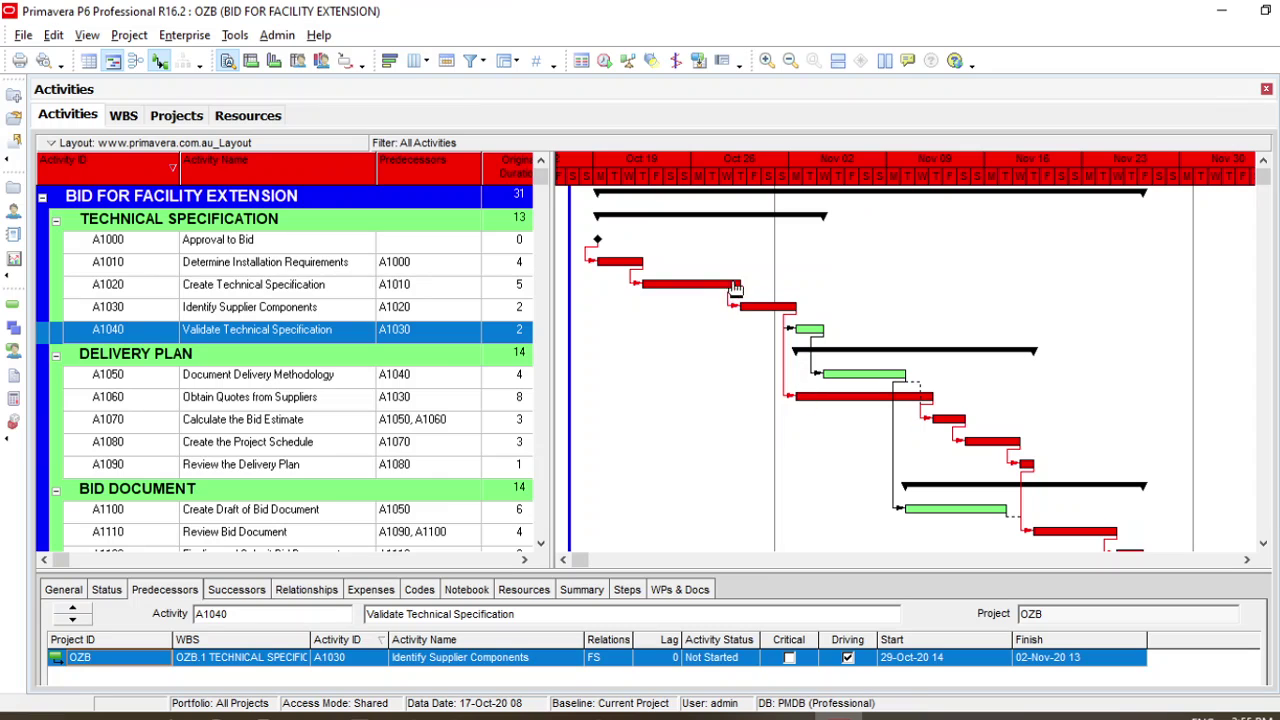
scroll(910, 430, "down", 1)
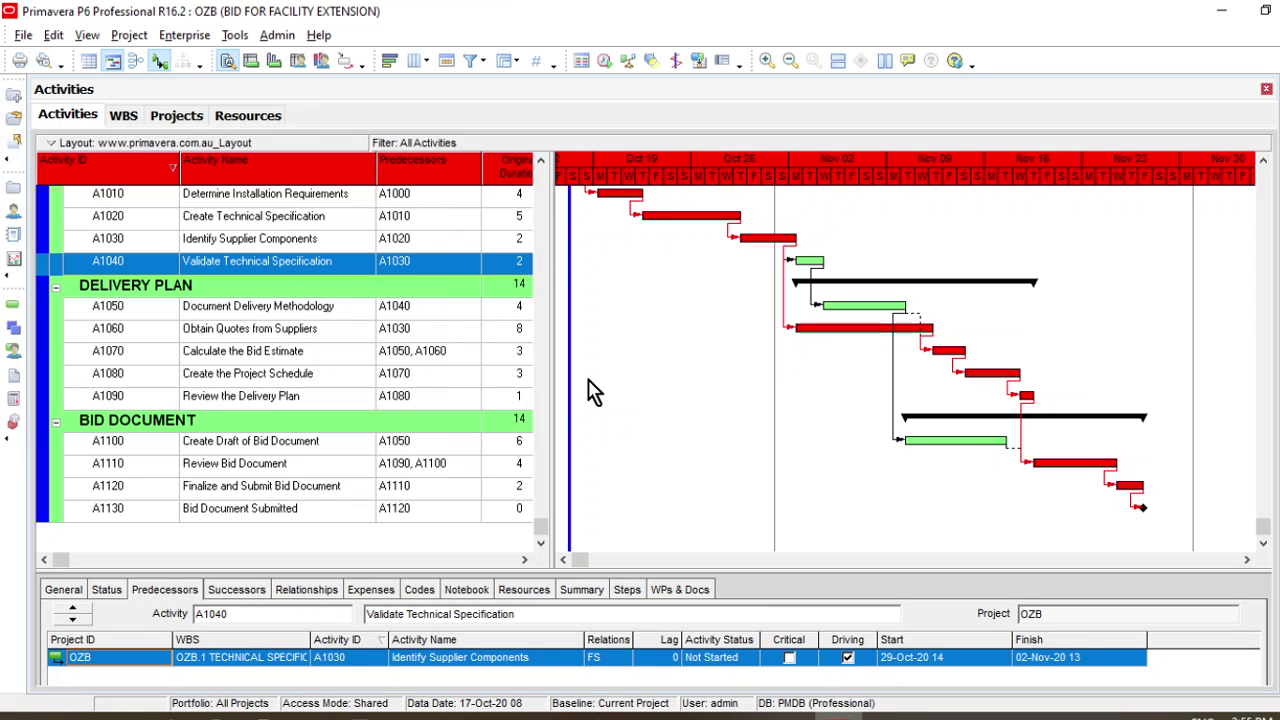
scroll(590, 390, "up", 3)
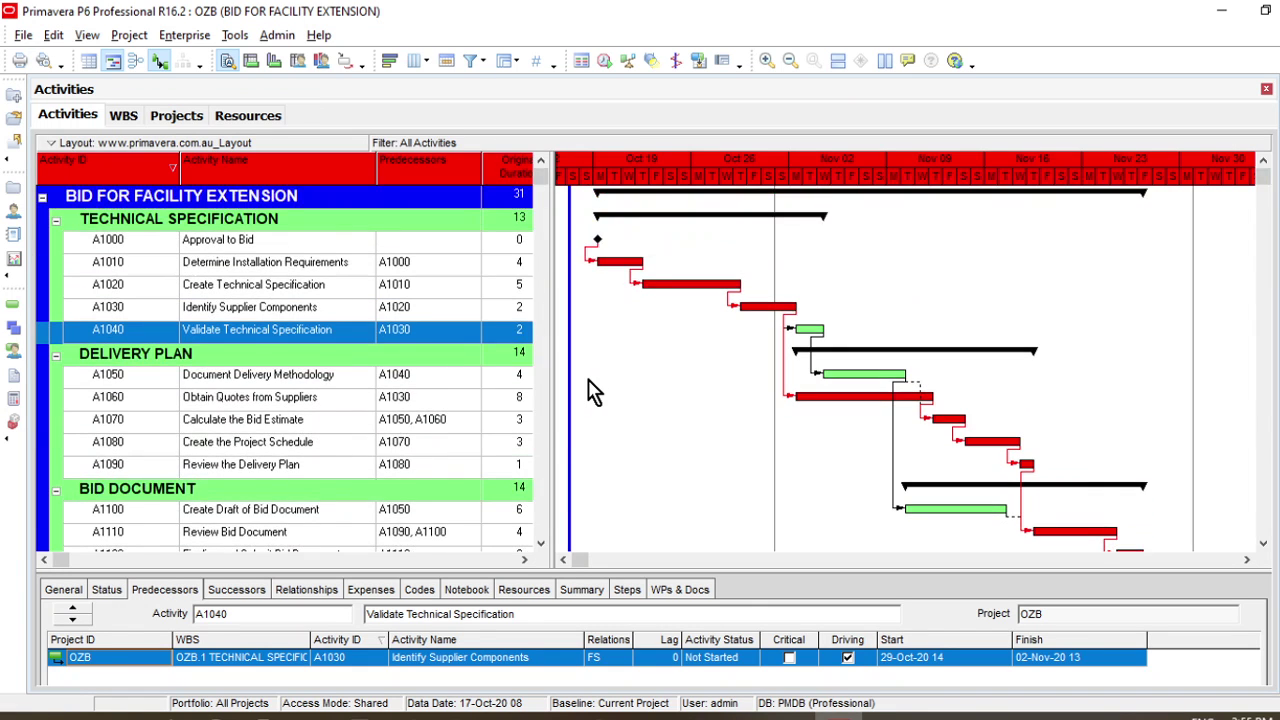
scroll(590, 390, "down", 3)
scroll(590, 390, "up", 3)
scroll(1183, 495, "down", 3)
scroll(1183, 495, "up", 1)
scroll(1183, 495, "down", 1)
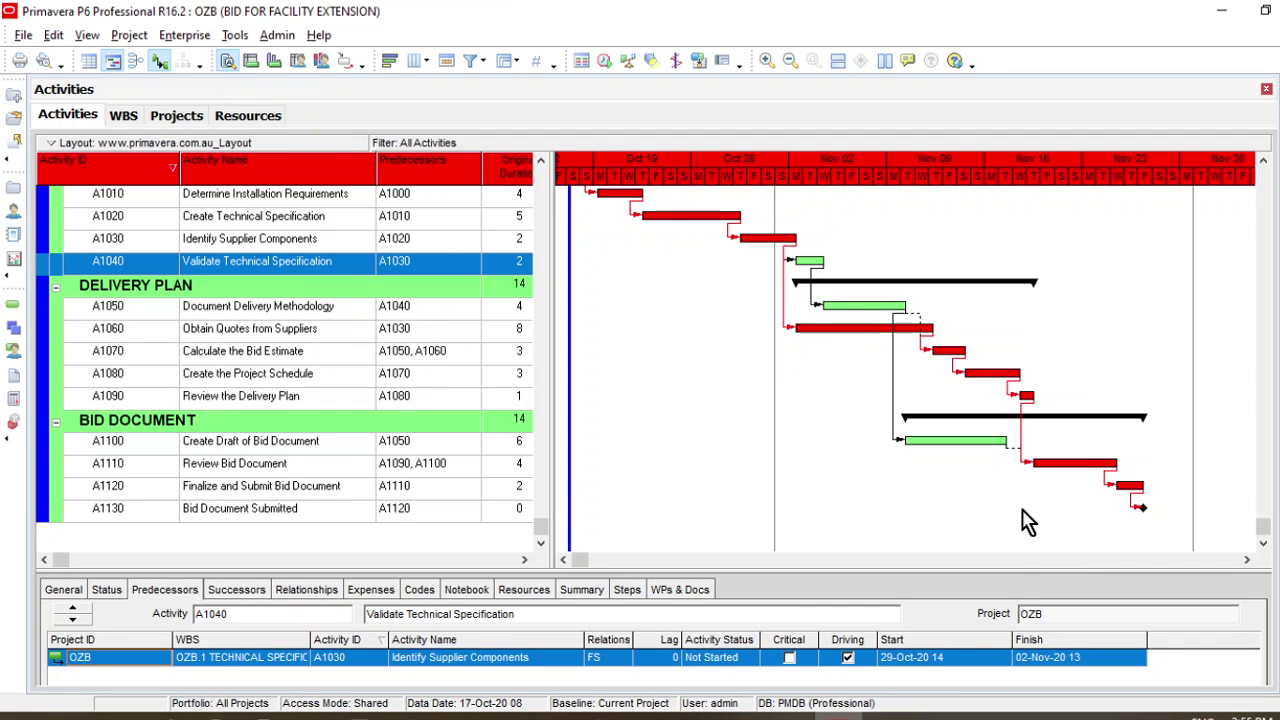
scroll(1028, 520, "up", 3)
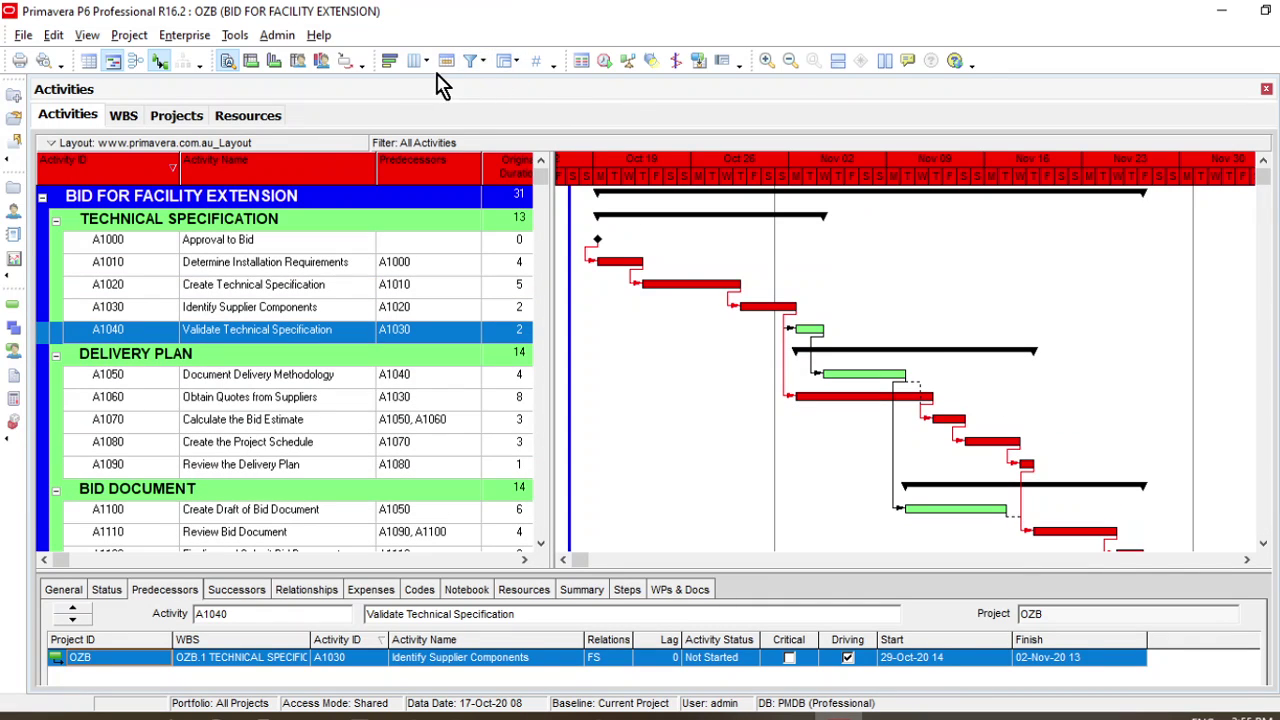
Review the Gantt bar definitions from the remaining and critical work bars through the float and project baseline bars, leaving them as they are
left_click(392, 64)
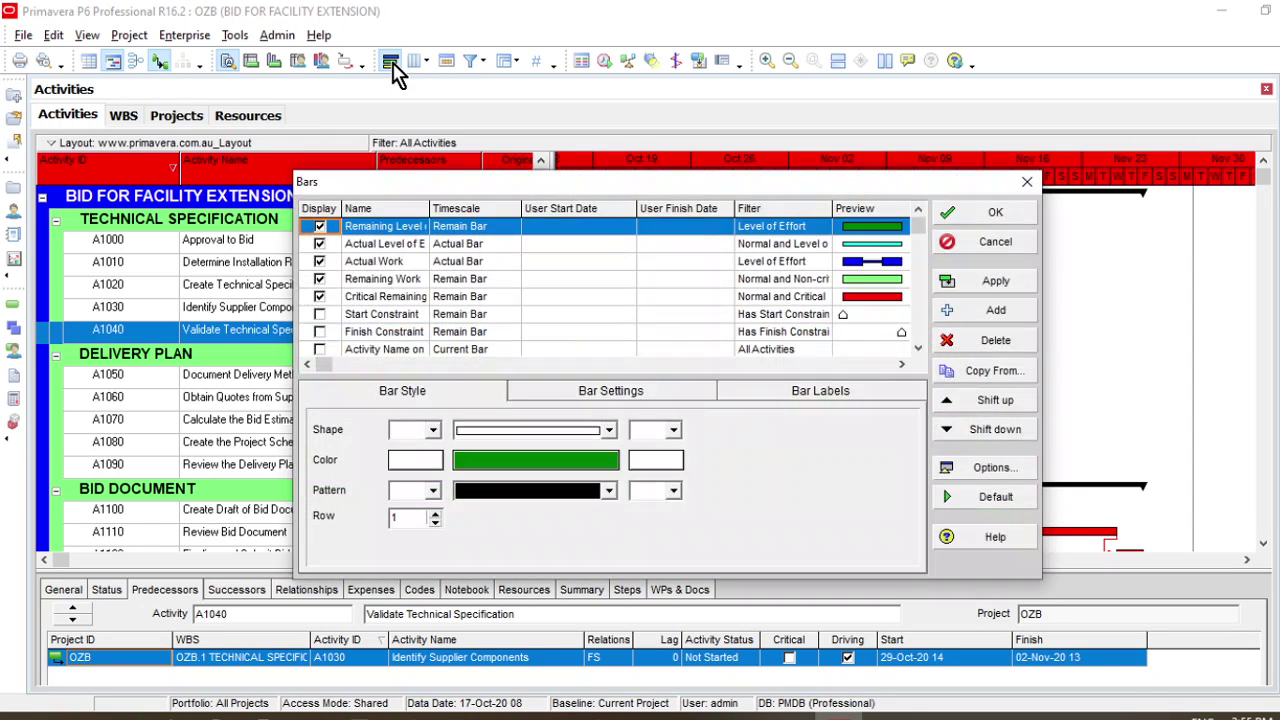
left_click(918, 349)
left_click(918, 349)
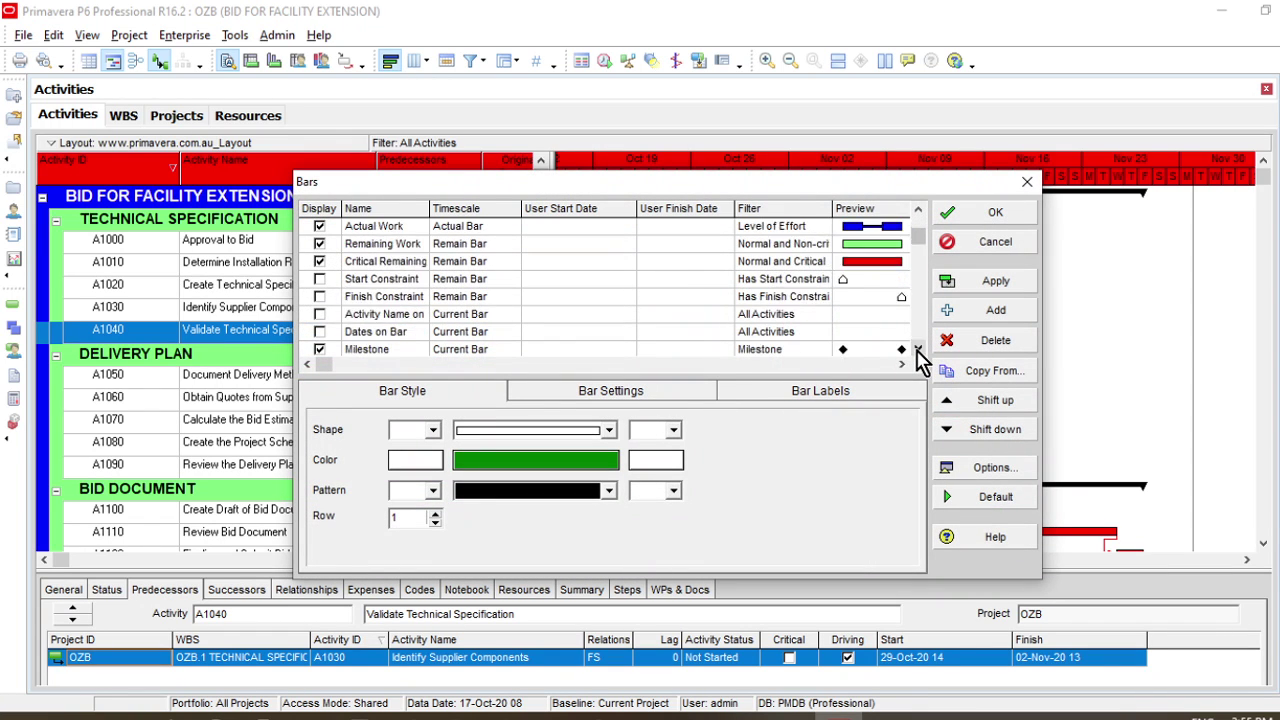
left_click(918, 349)
left_click(918, 349)
left_click(918, 349)
left_click(918, 349)
left_click(918, 349)
left_click(918, 349)
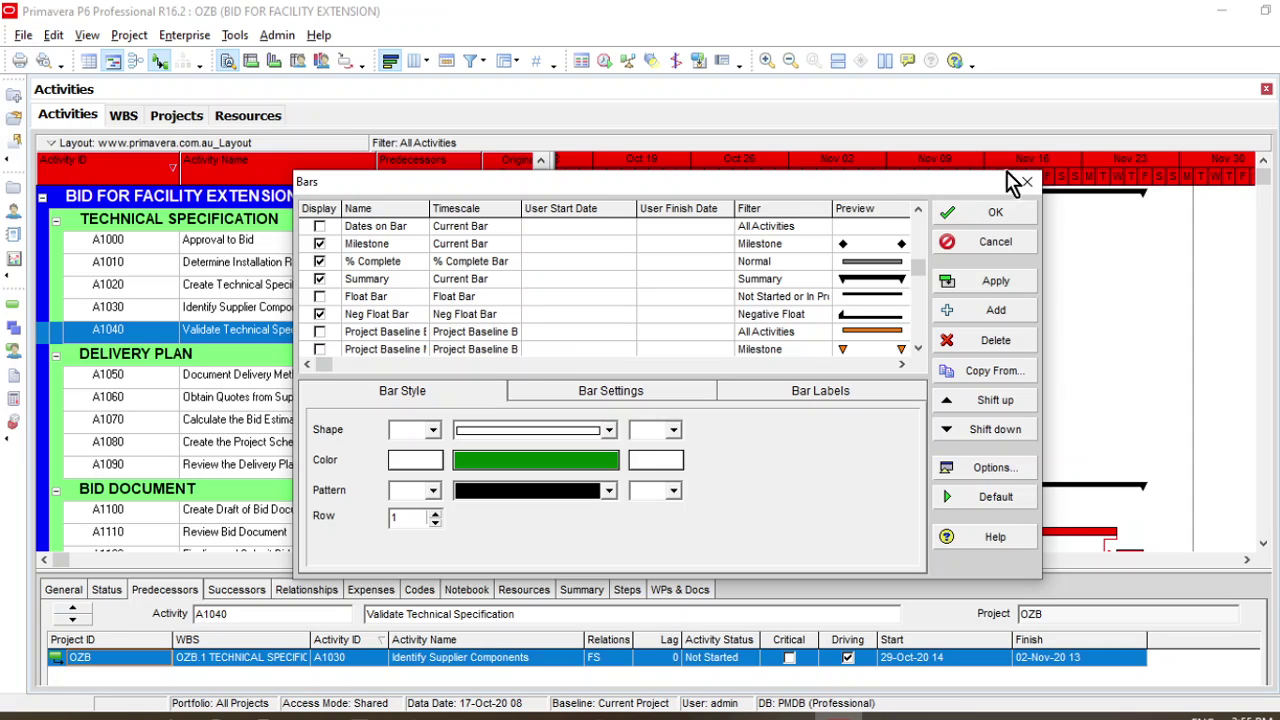
left_click(1015, 210)
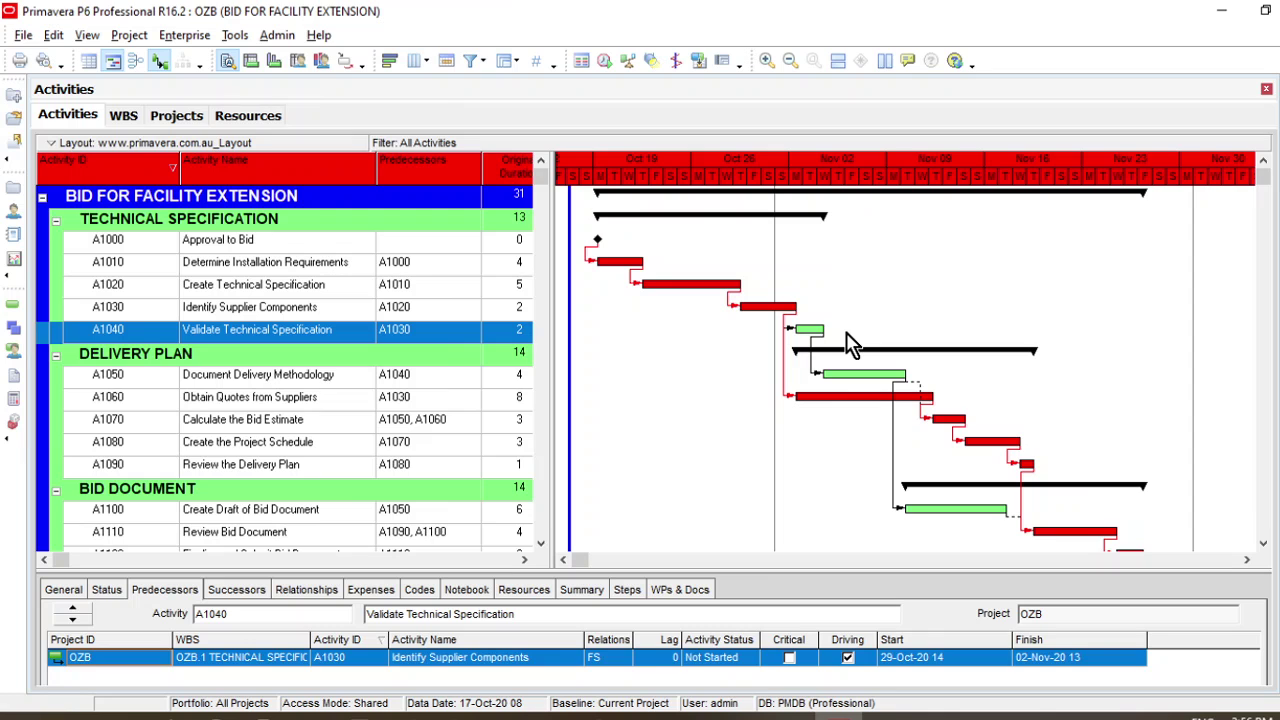
Remove Predecessors from the activity table's selected columns
left_click(415, 62)
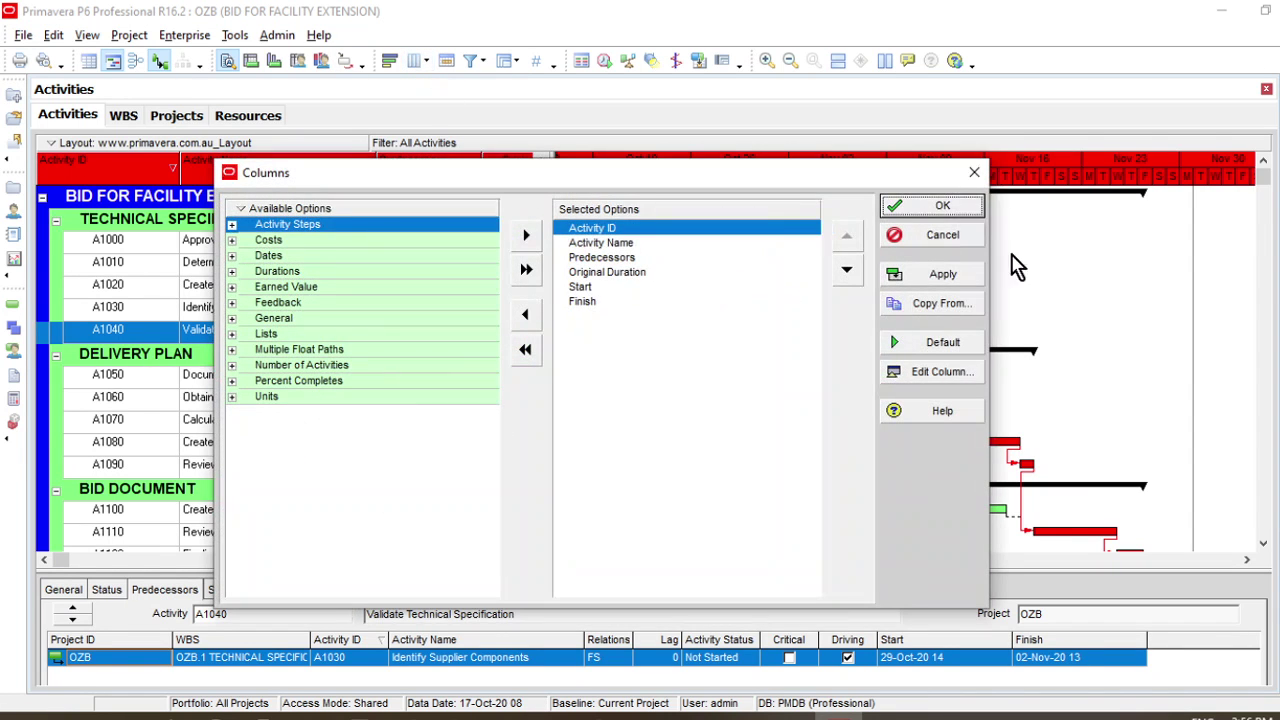
left_click(975, 178)
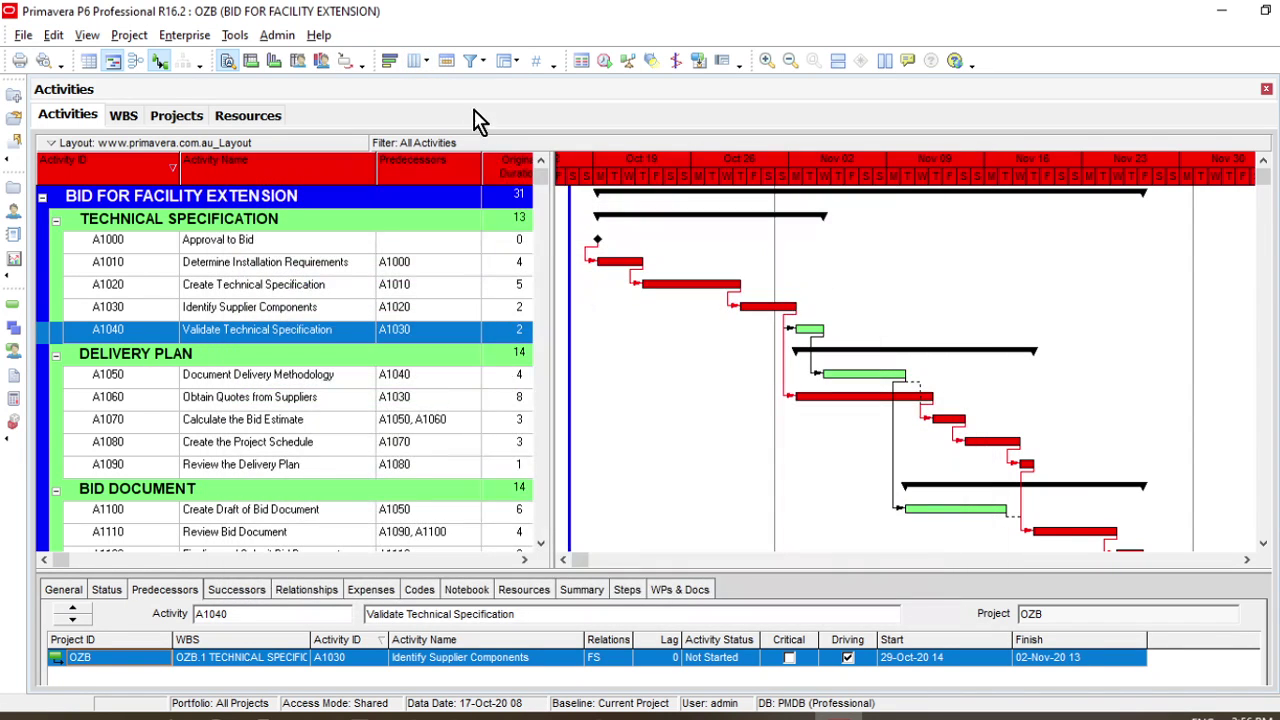
left_click(415, 62)
left_click(590, 257)
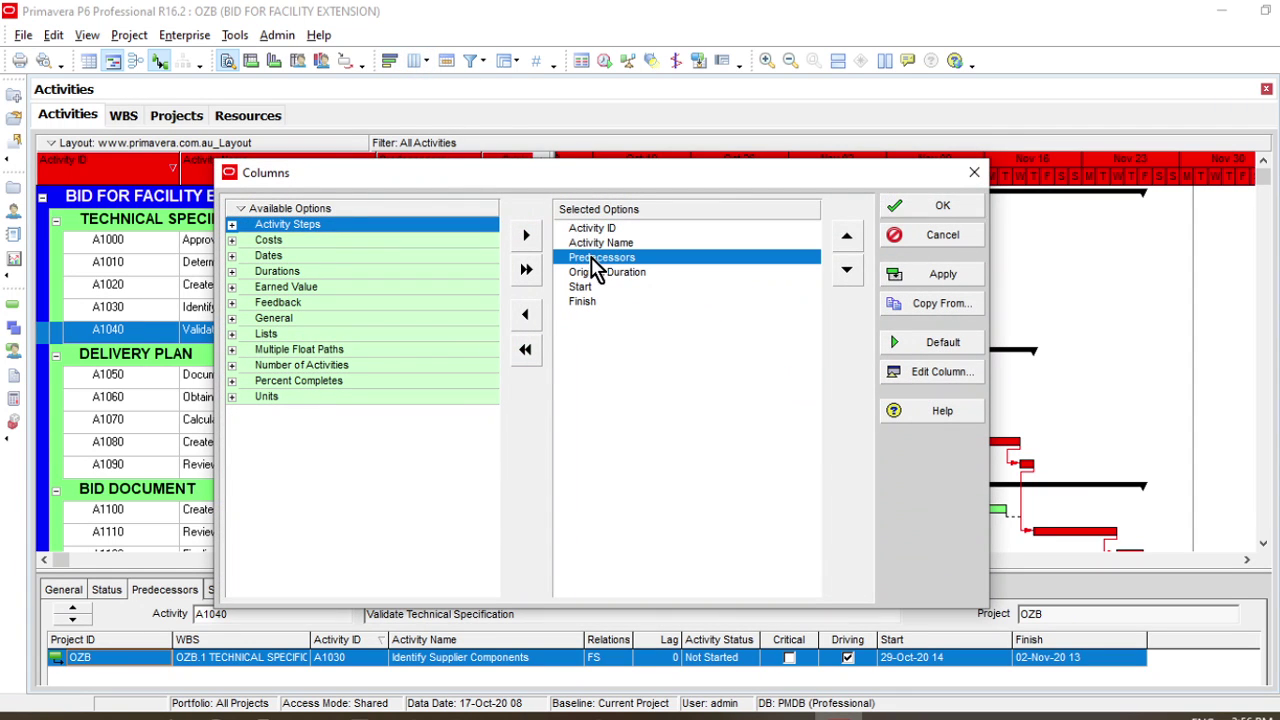
left_click(527, 317)
Find "total float" among the available columns and add Total Float to the activity table after Original Duration
right_click(263, 209)
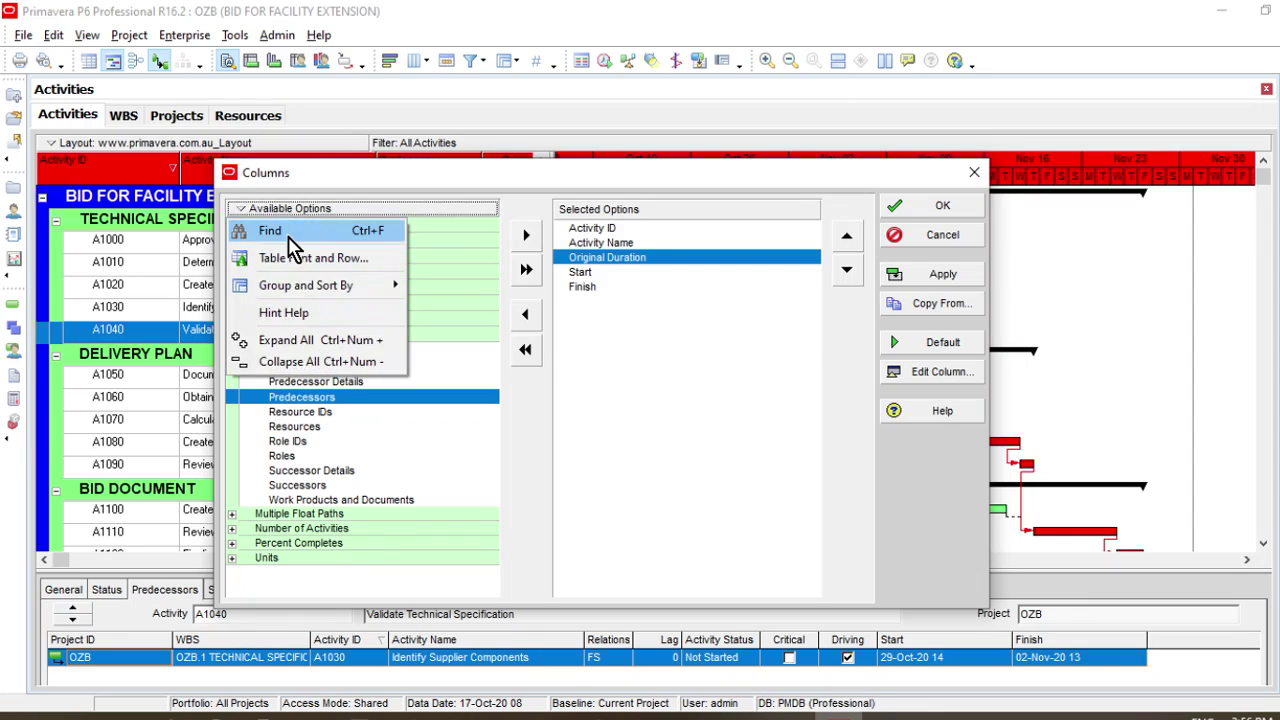
left_click(290, 232)
type("fl")
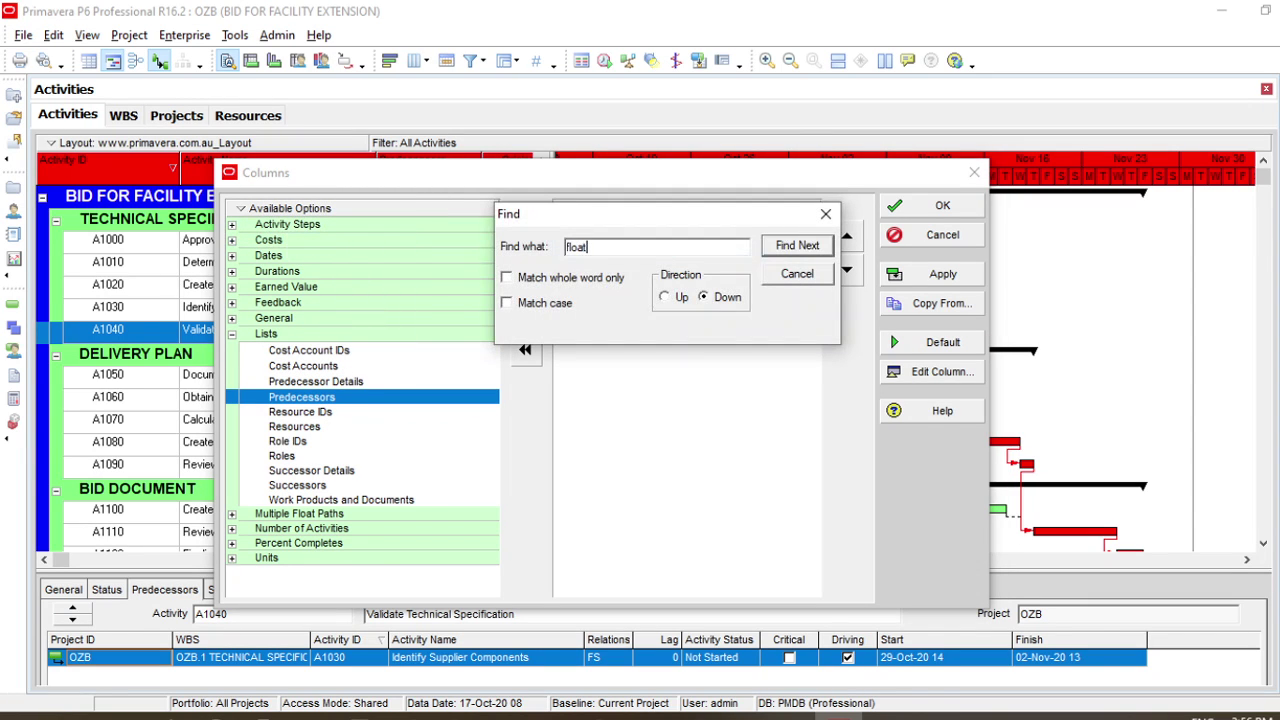
type("oat")
key("Return")
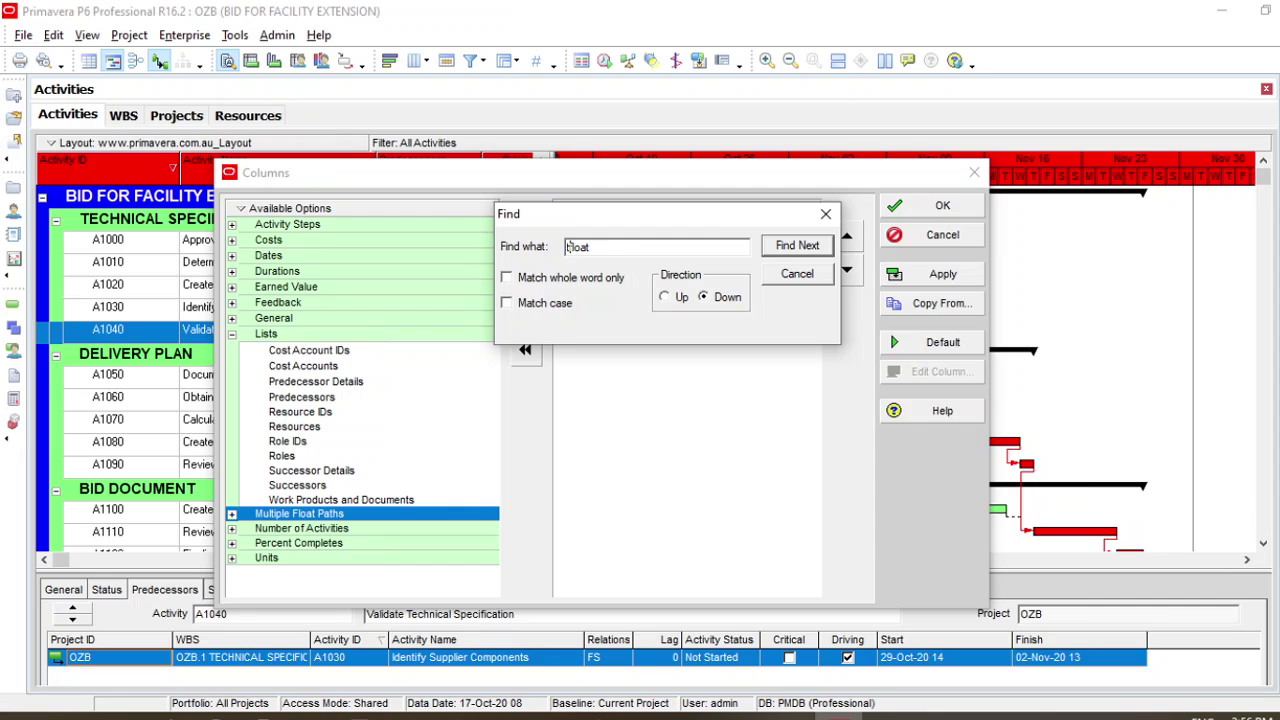
key("Return")
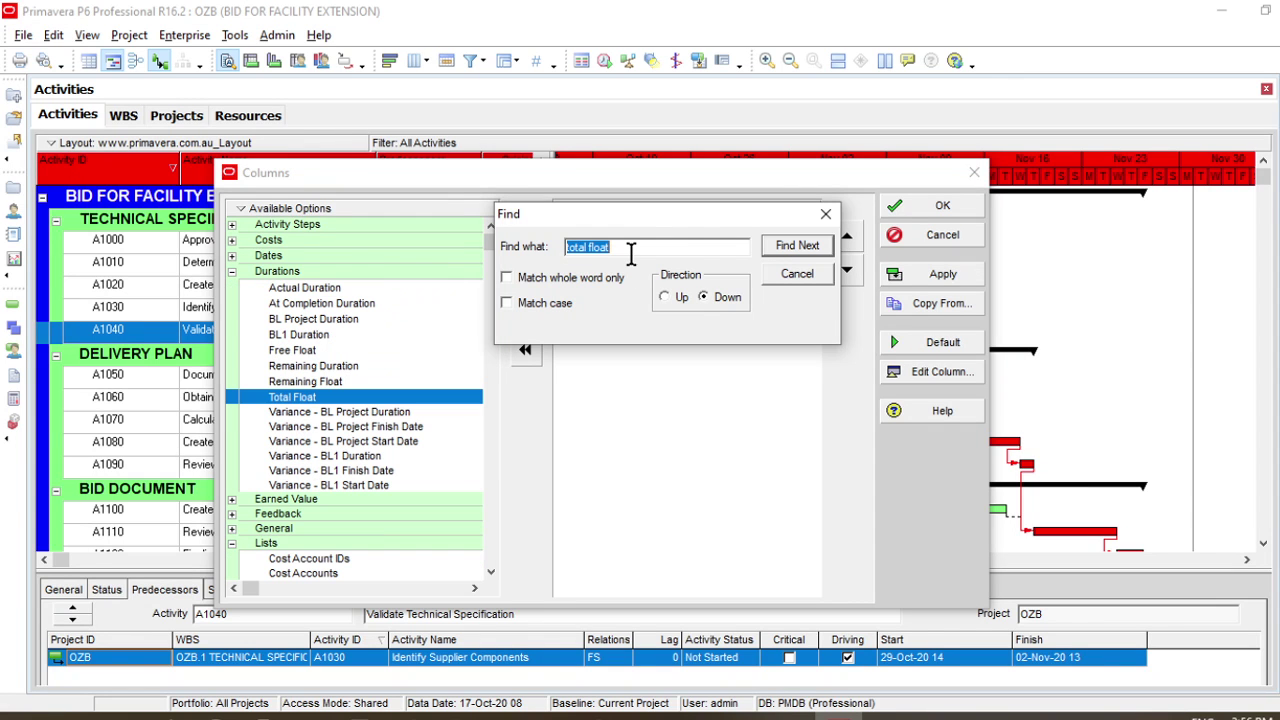
left_click_drag(554, 223, 670, 249)
left_click(526, 235)
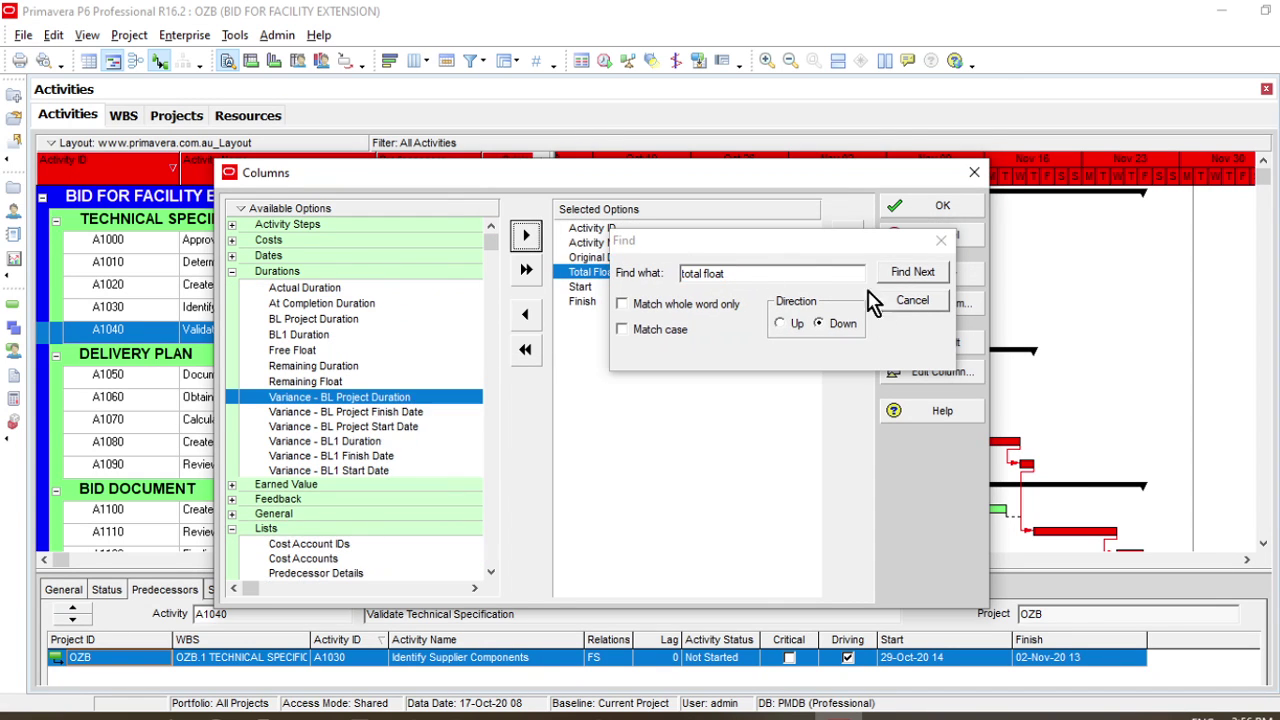
left_click(900, 300)
left_click(938, 206)
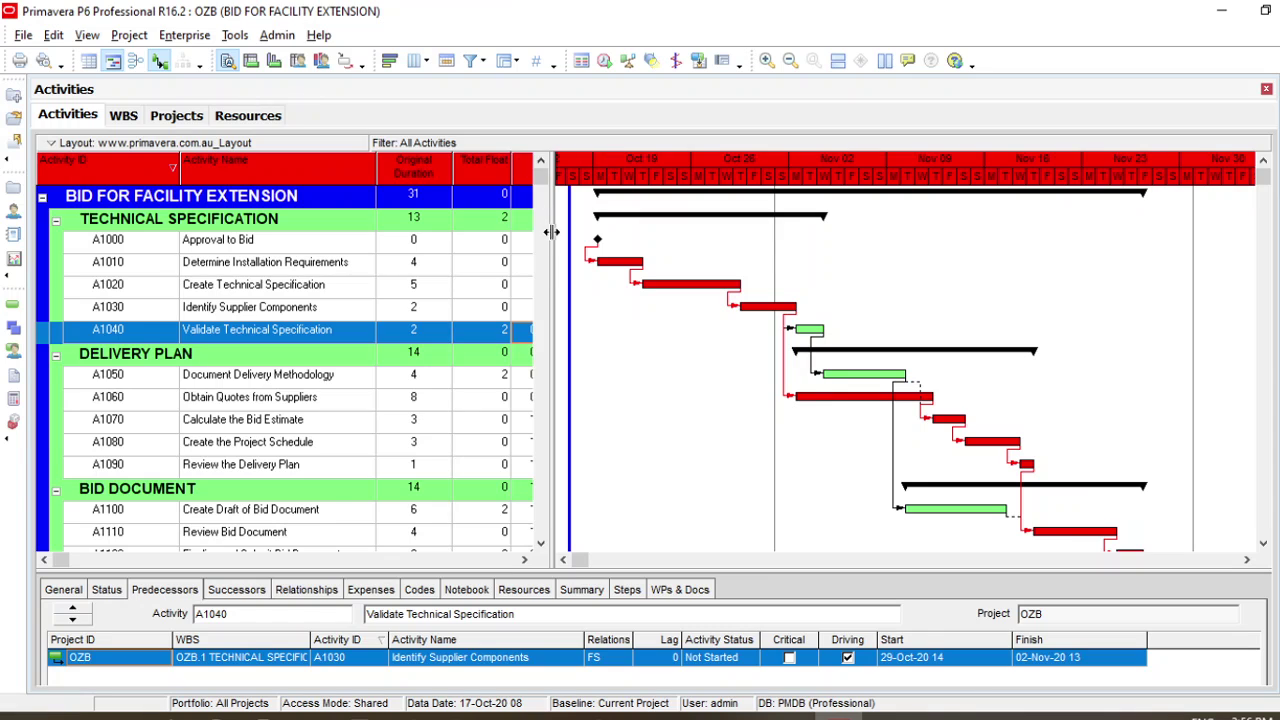
Widen the activity table through the Finish column and move Total Float ahead of Original Duration
left_click_drag(706, 251, 811, 257)
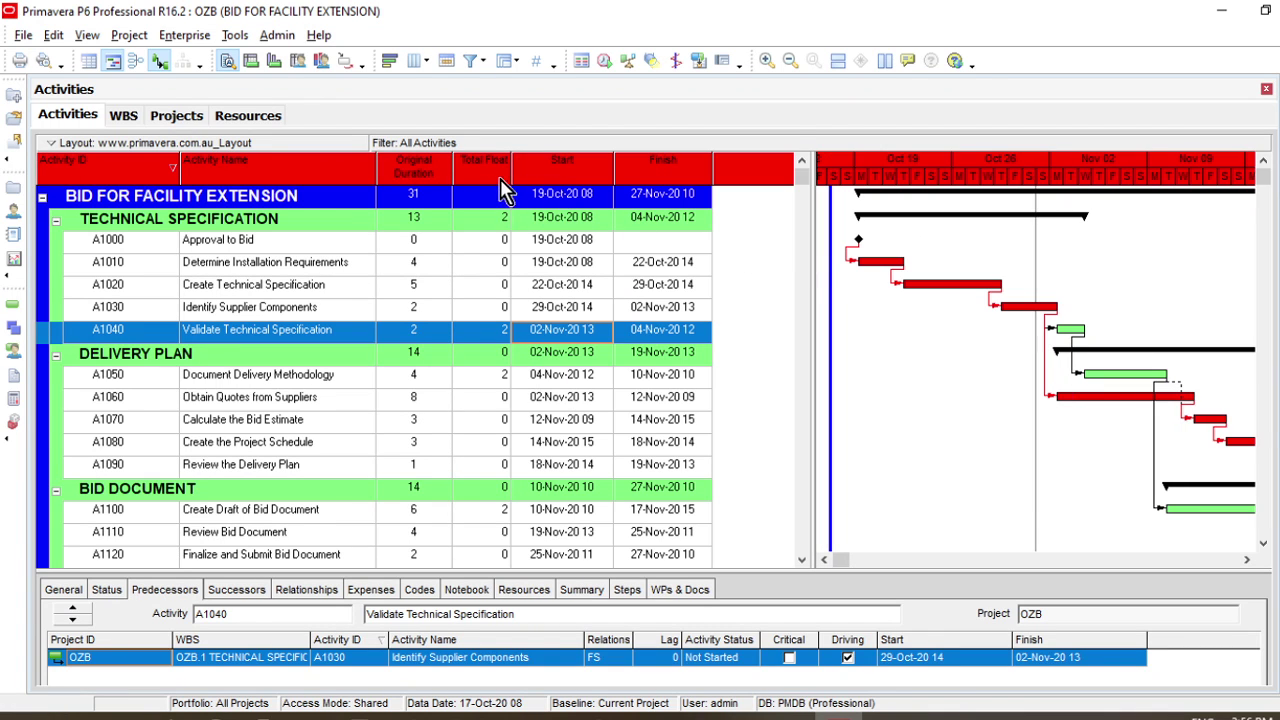
left_click_drag(490, 178, 409, 177)
left_click(114, 177)
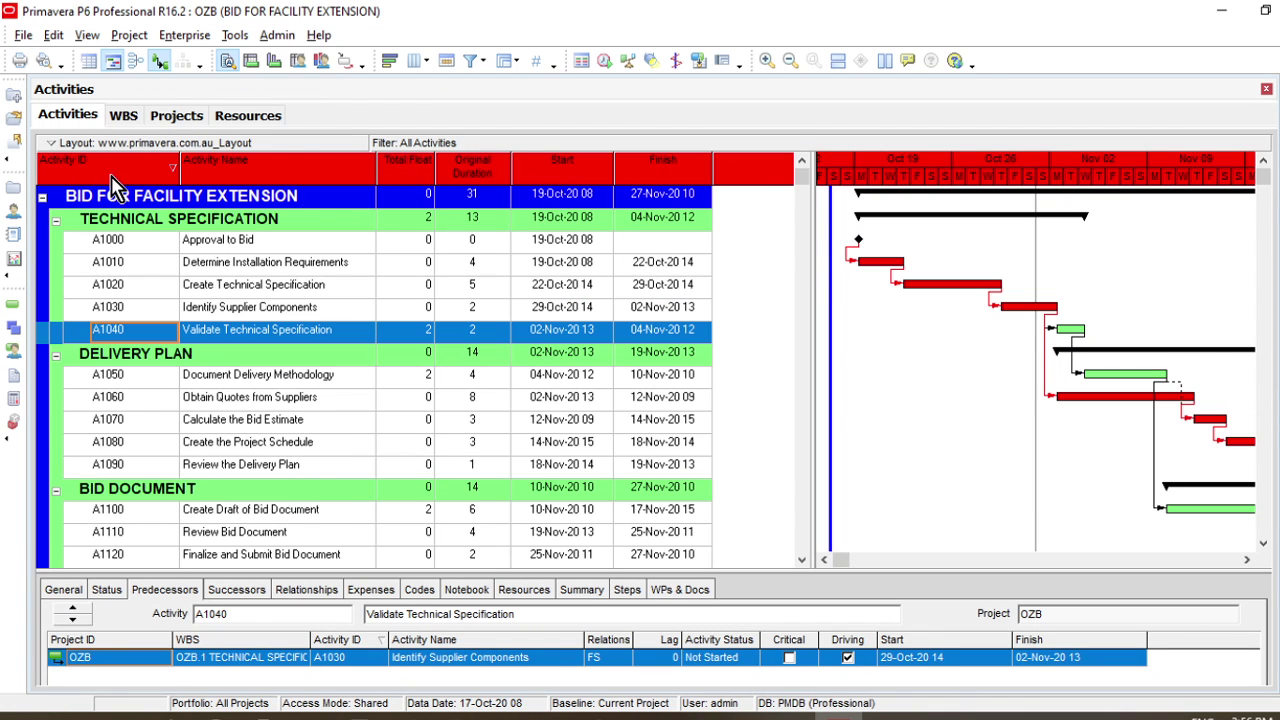
left_click(427, 241)
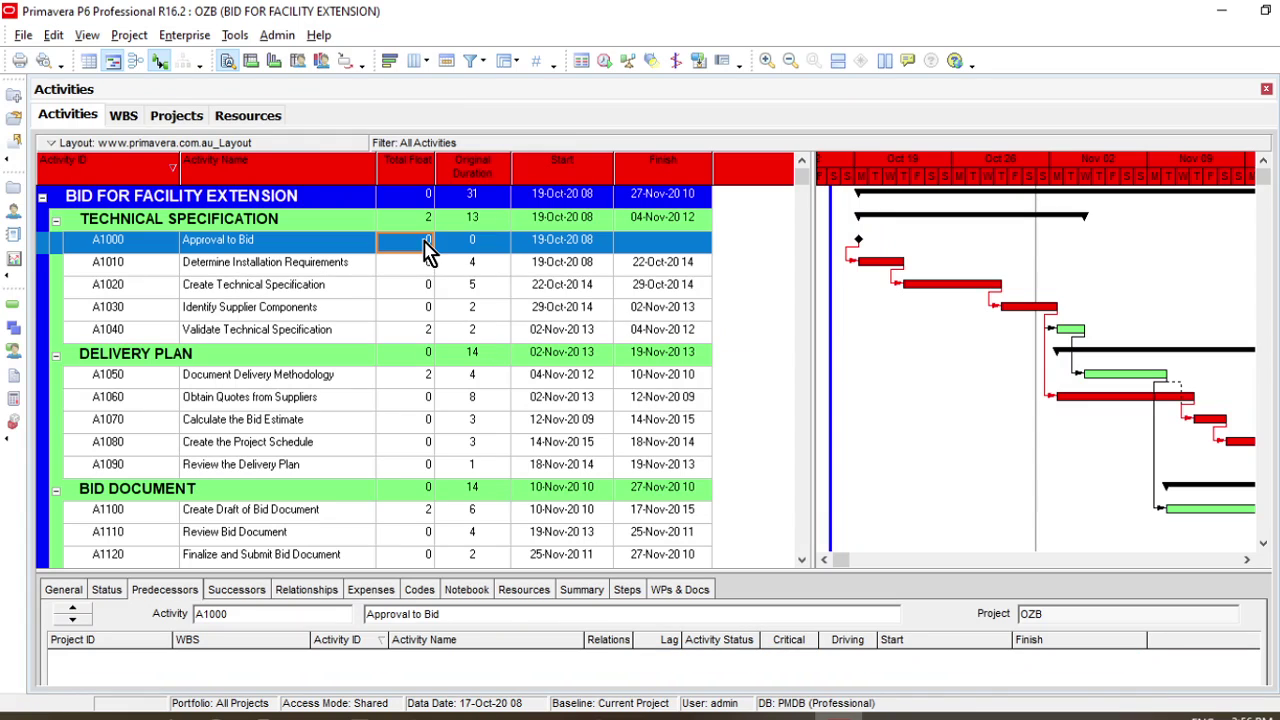
Check the Total Float of Validate Technical Specification, Document Delivery Methodology and Create Draft of Bid Document
left_click(423, 334)
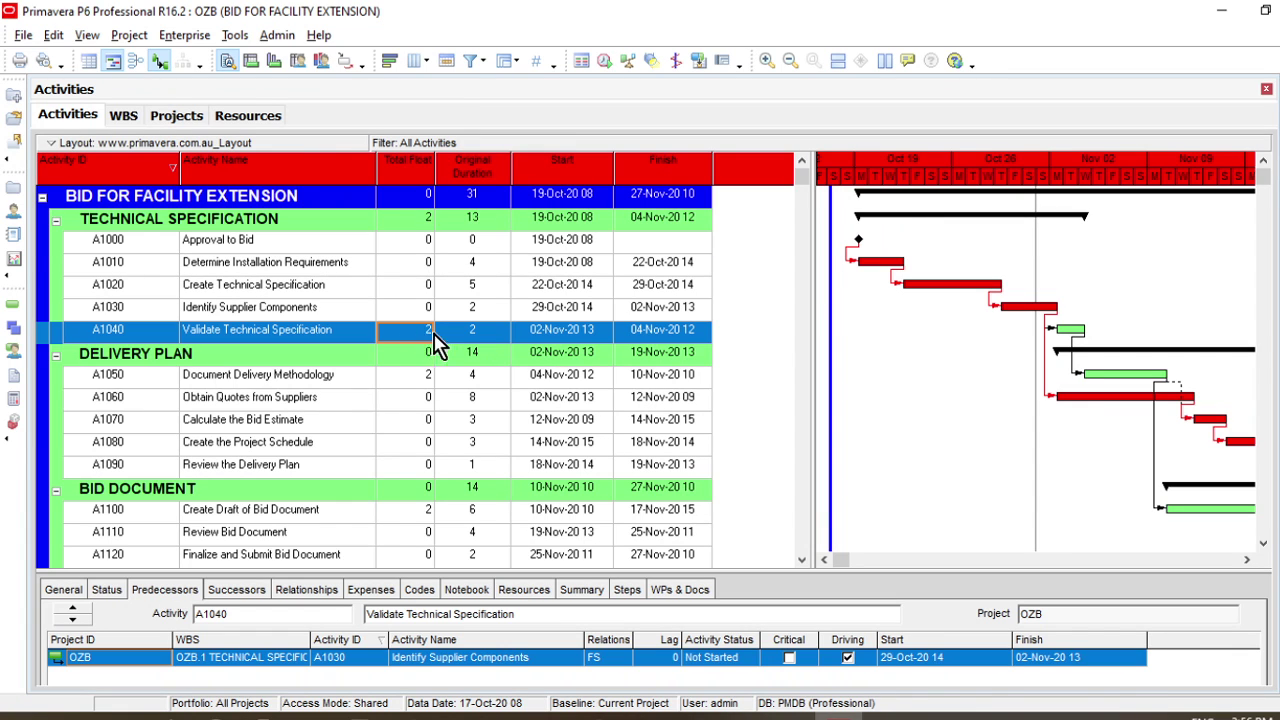
scroll(413, 348, "down", 1)
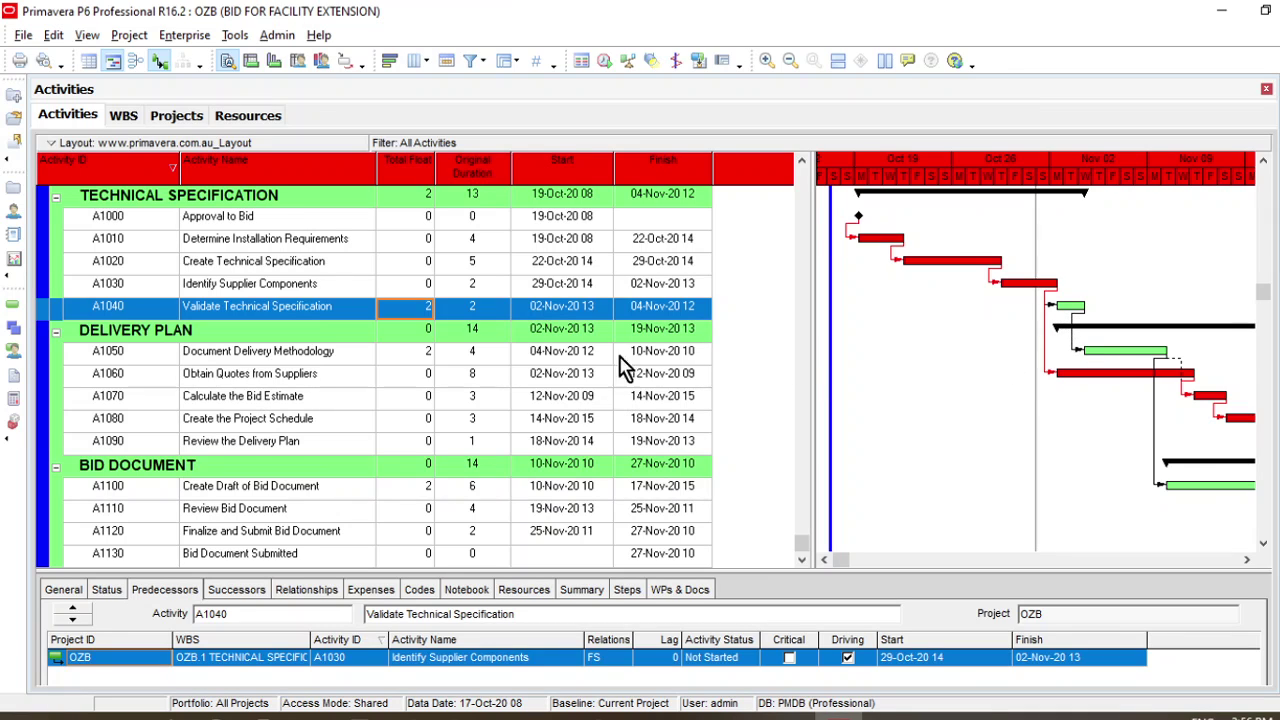
left_click(424, 354)
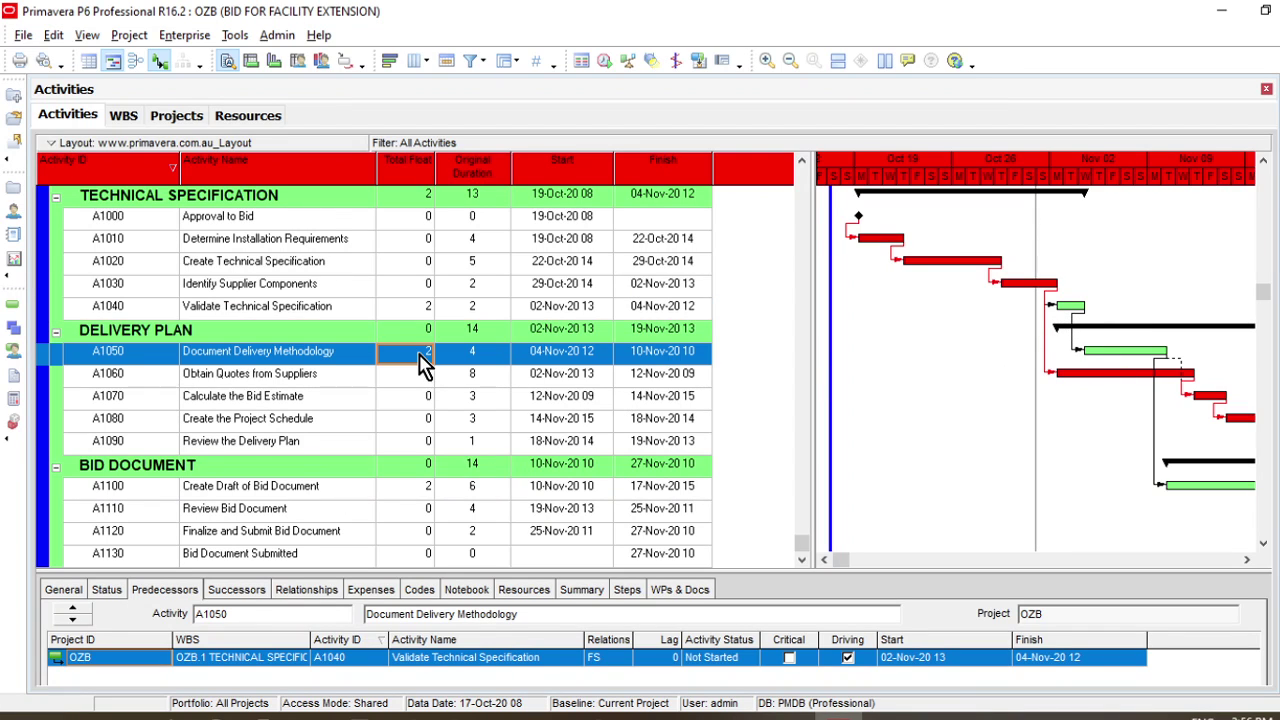
left_click(410, 488)
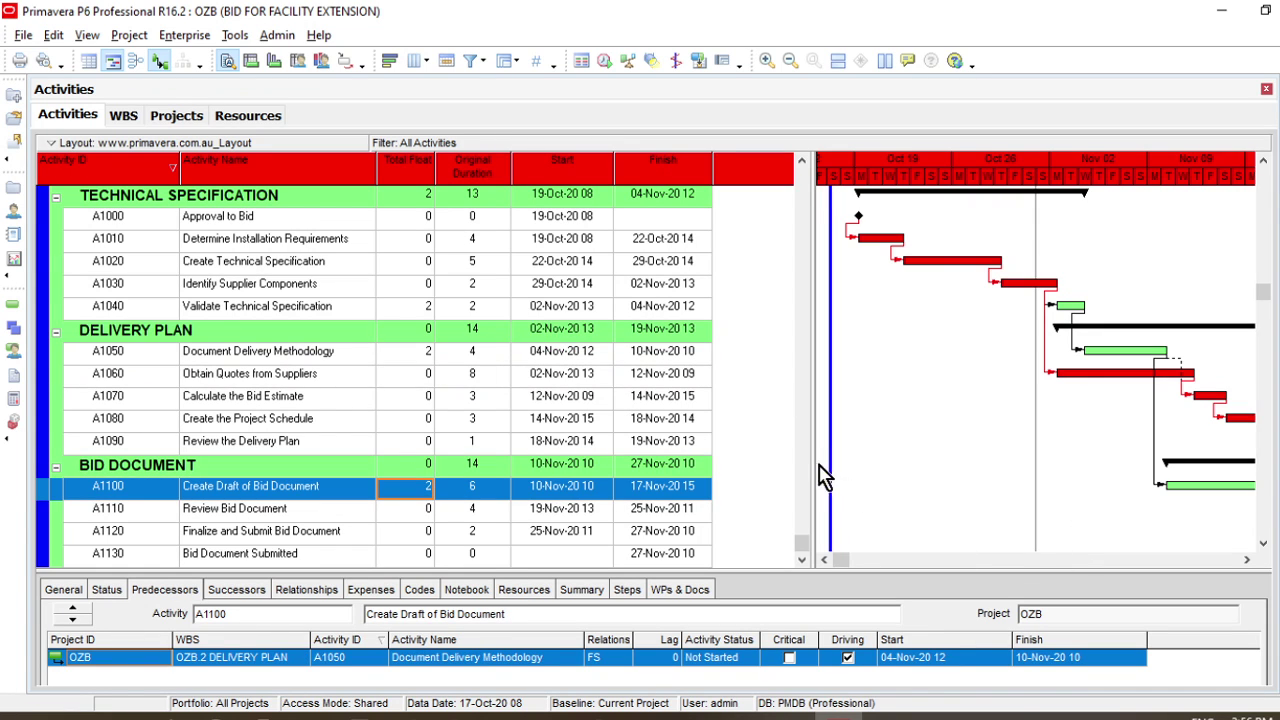
Widen the Gantt chart area and turn on the display of the Float Bar in the bar definitions
left_click_drag(703, 458, 685, 460)
left_click(697, 560)
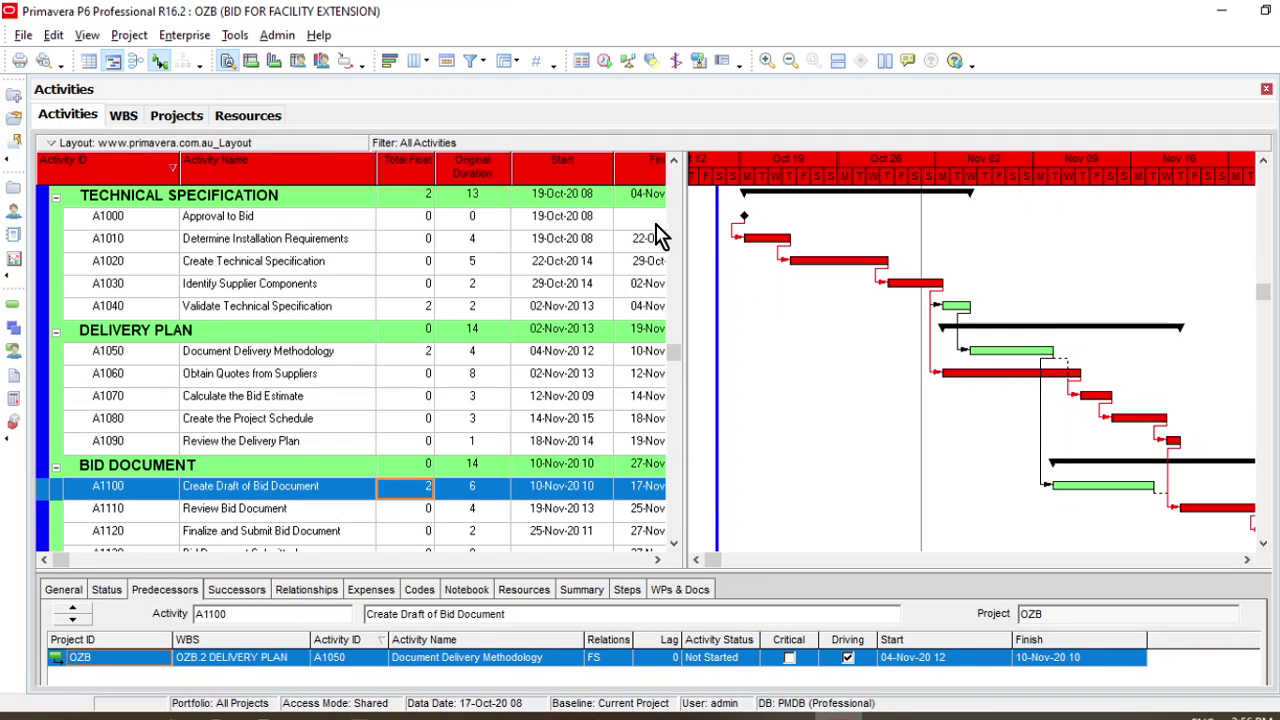
left_click(390, 64)
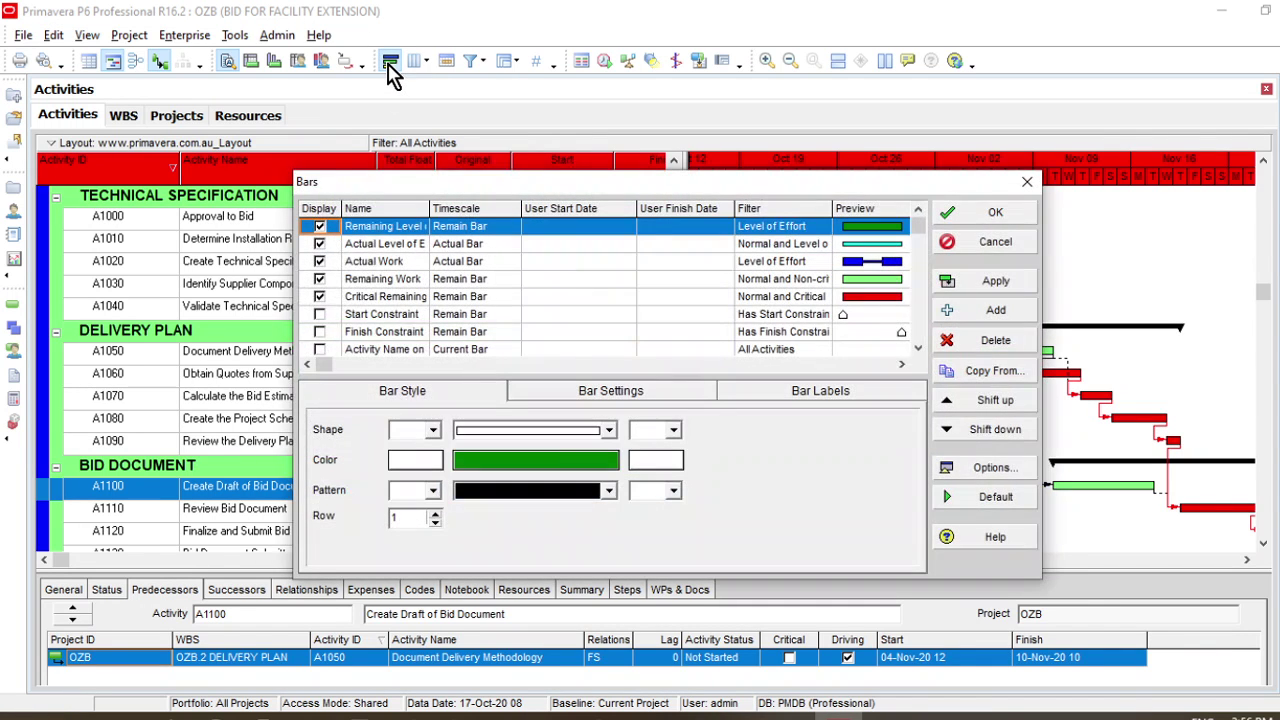
left_click(918, 349)
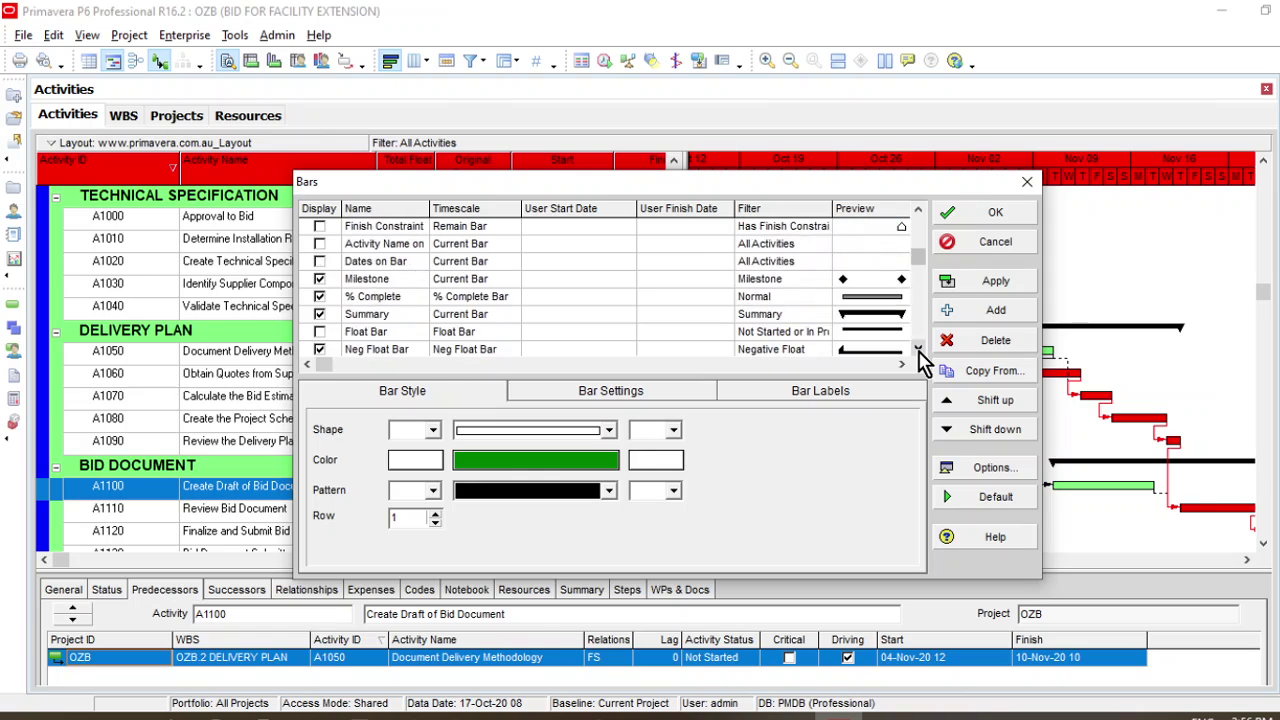
left_click(319, 296)
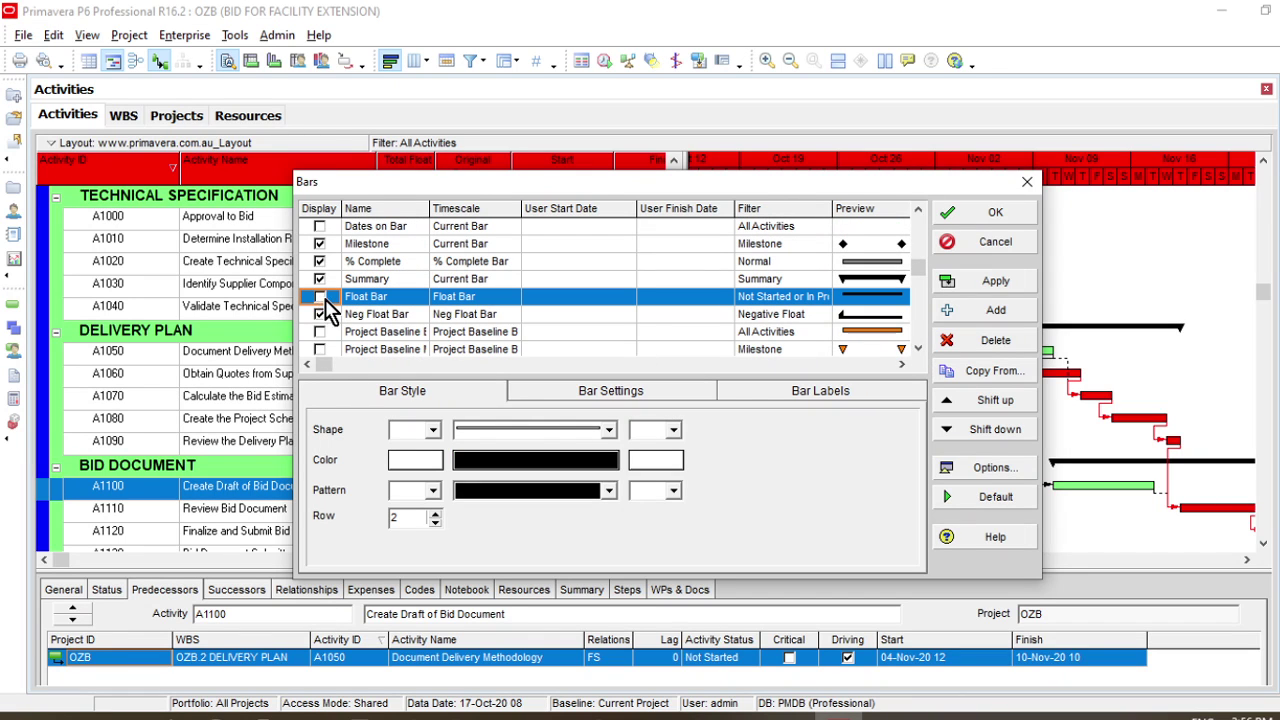
left_click(1018, 213)
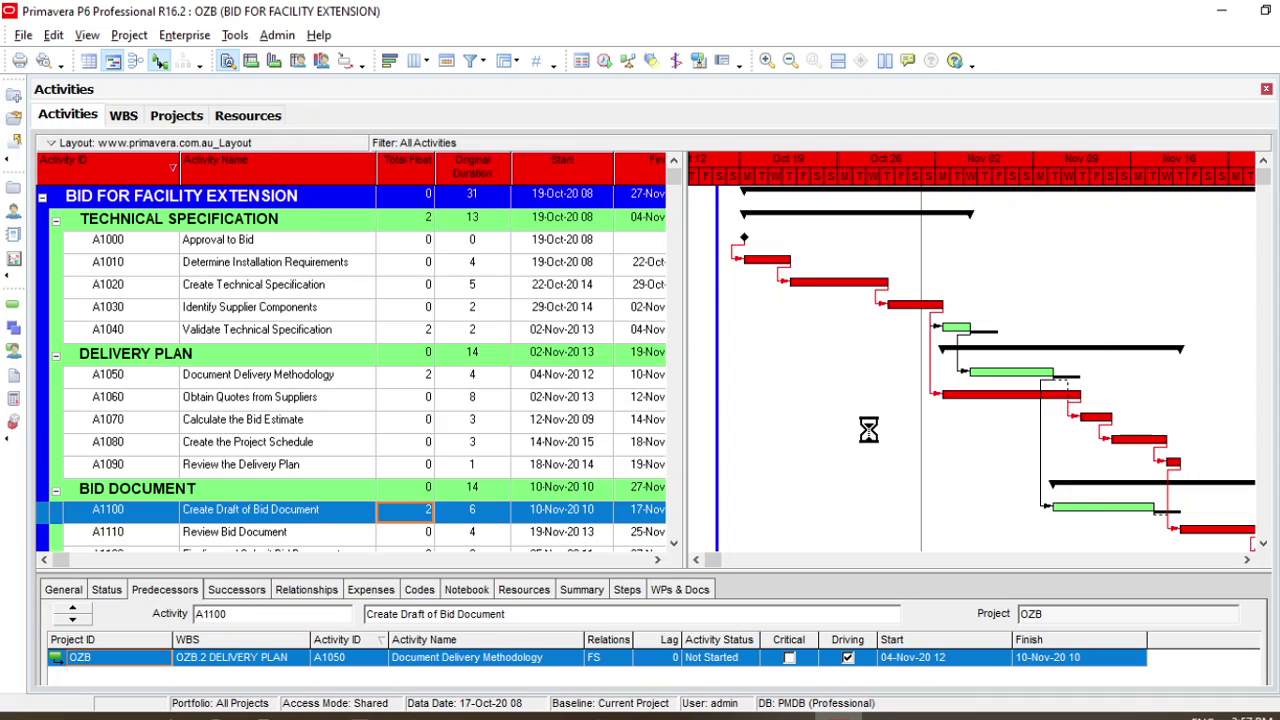
Narrow the activity table to partway through the Start column so the Gantt chart fits the bars from Approval to Bid through Bid Document Submitted
scroll(967, 433, "down", 2)
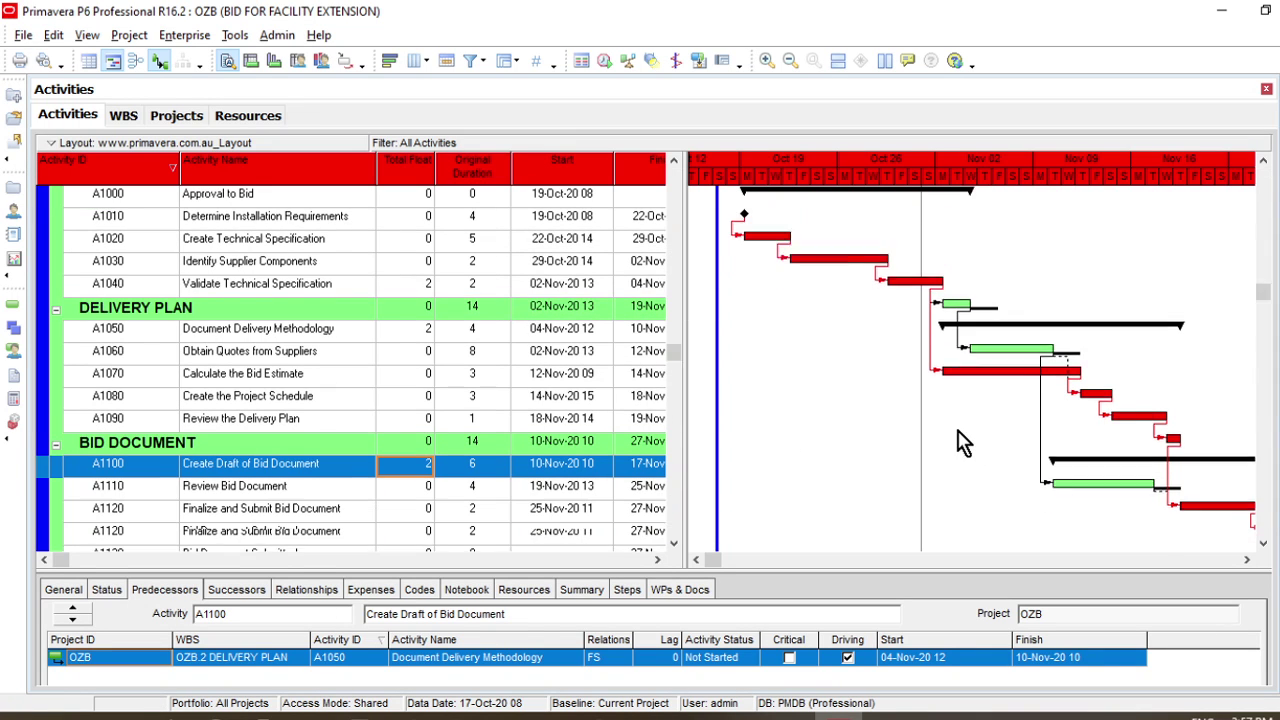
left_click(1246, 560)
left_click(1246, 560)
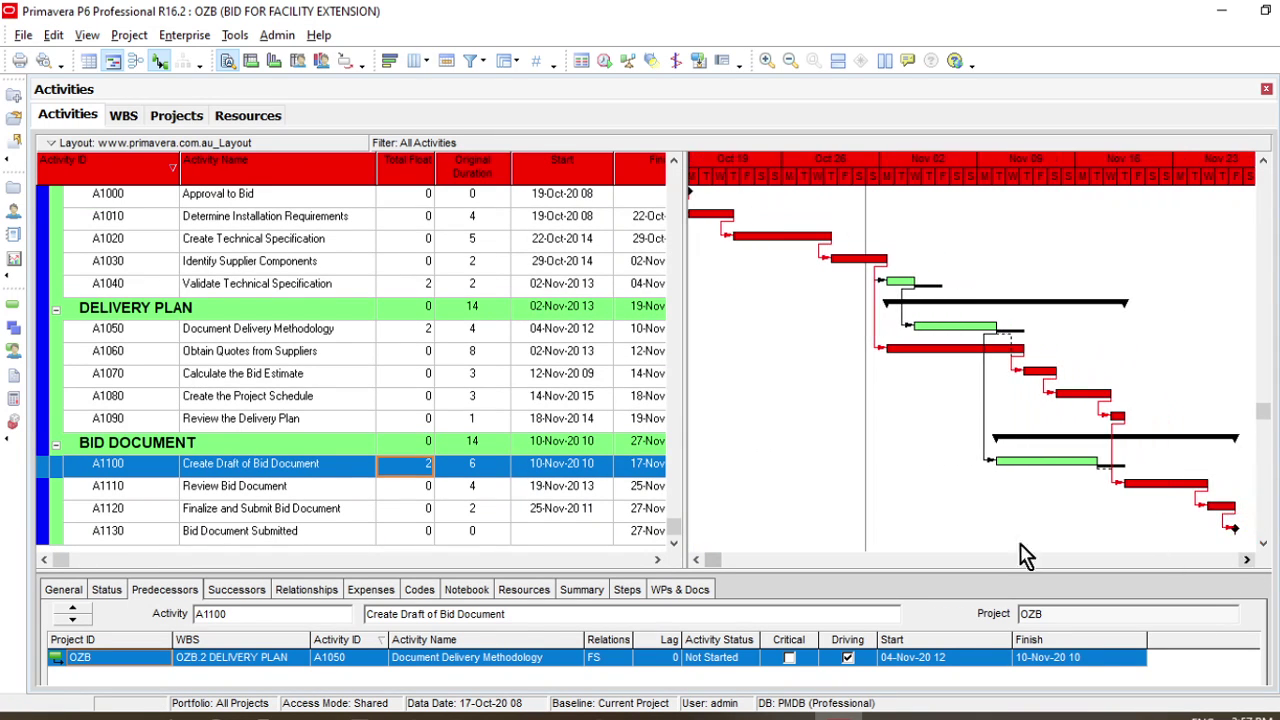
left_click_drag(683, 388, 588, 383)
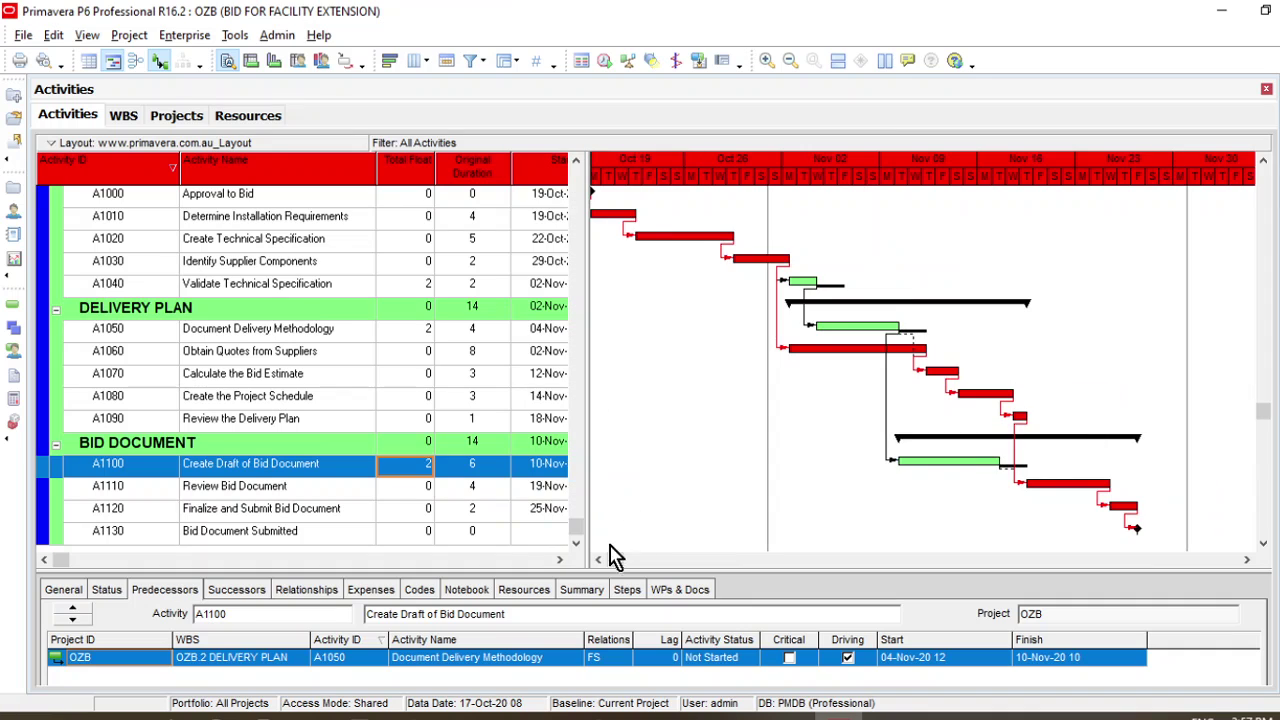
left_click(598, 560)
left_click(598, 560)
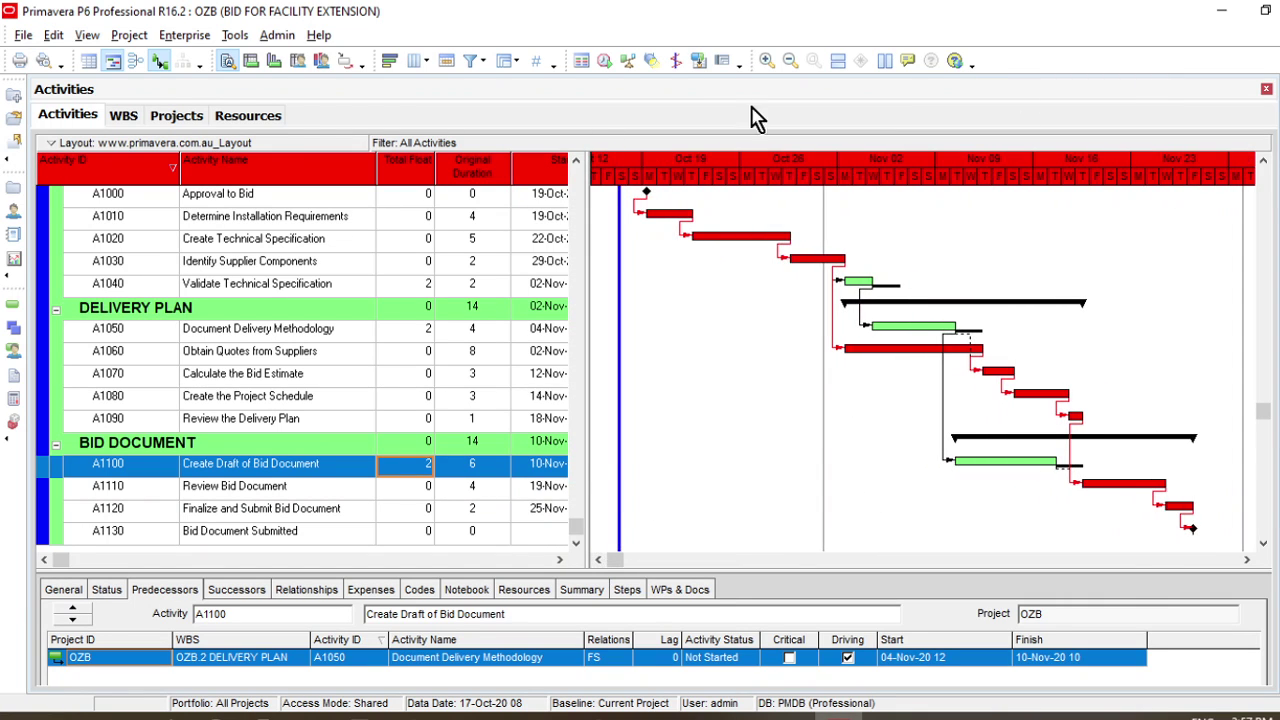
Compare the float bars on the Gantt chart with the Total Float values, examining Document Delivery Methodology in particular
scroll(770, 340, "up", 1)
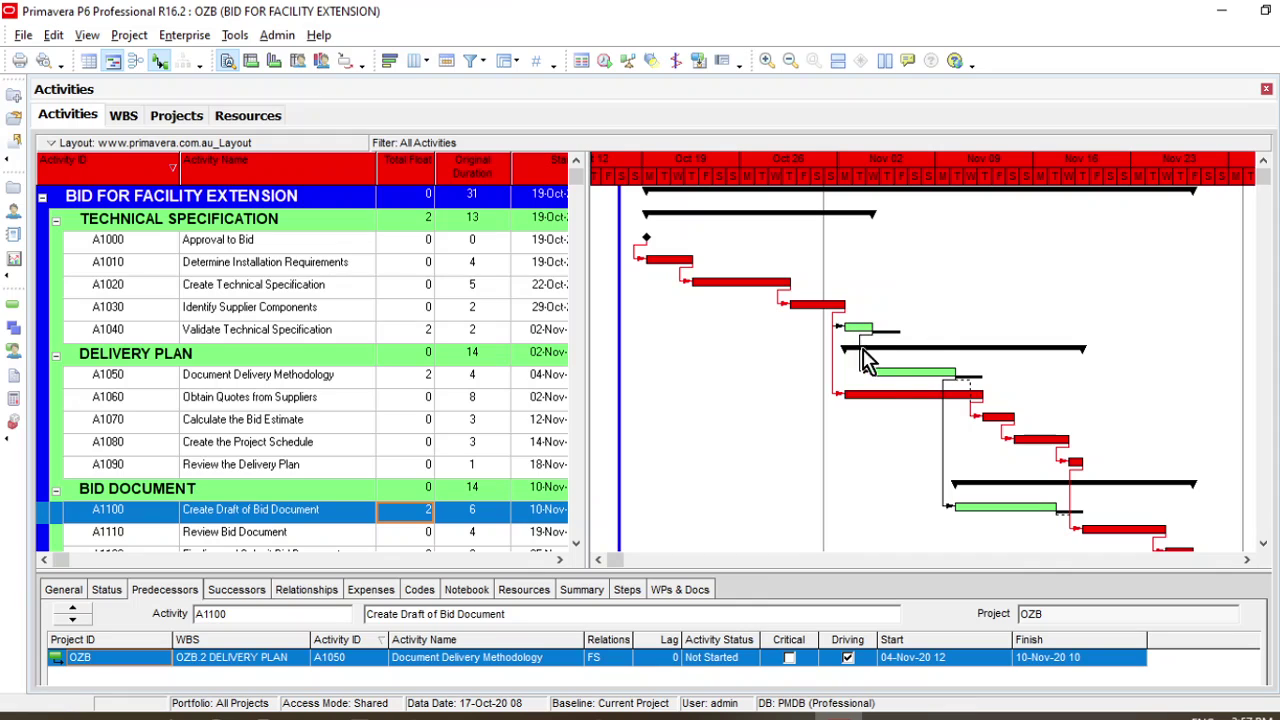
scroll(1005, 385, "down", 1)
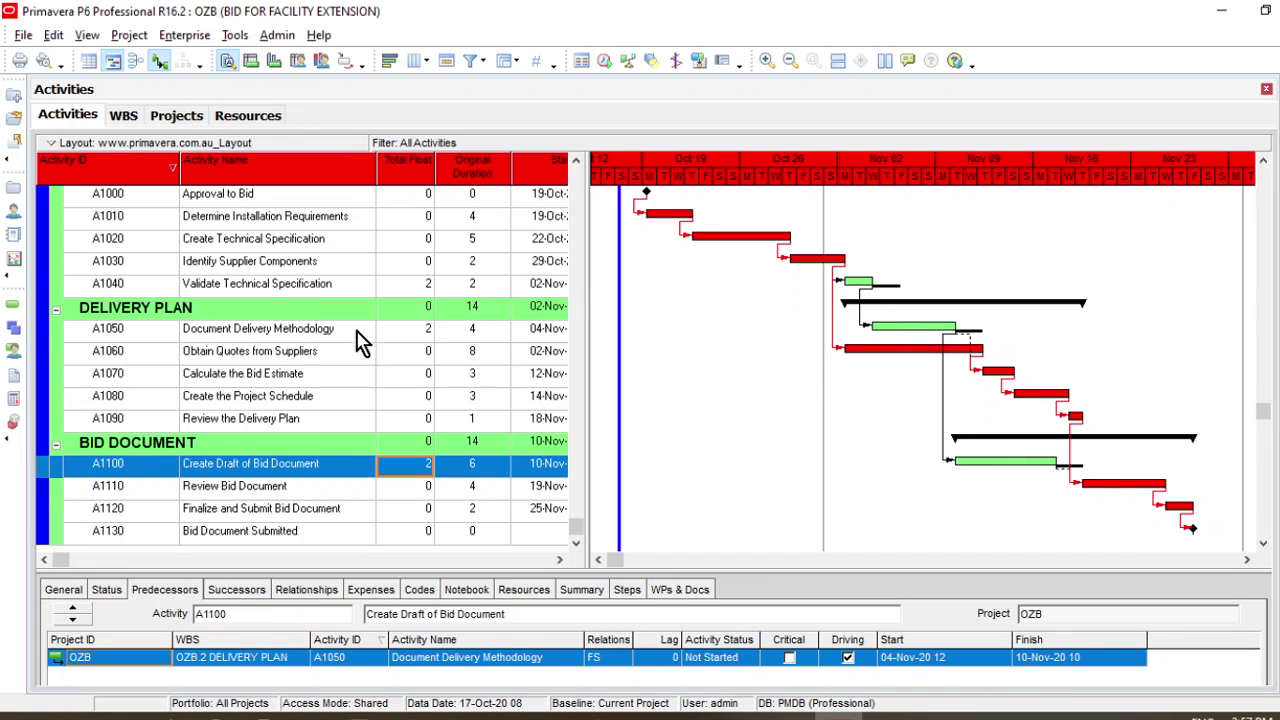
left_click(417, 331)
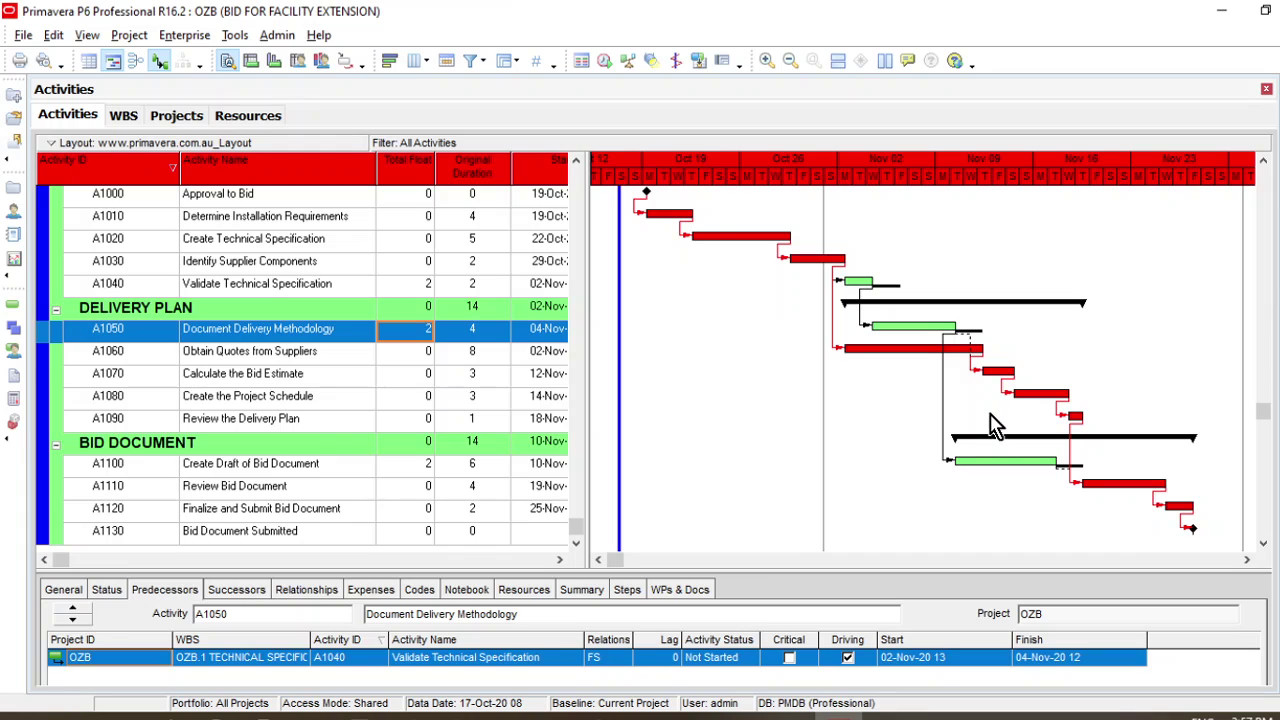
scroll(995, 425, "up", 2)
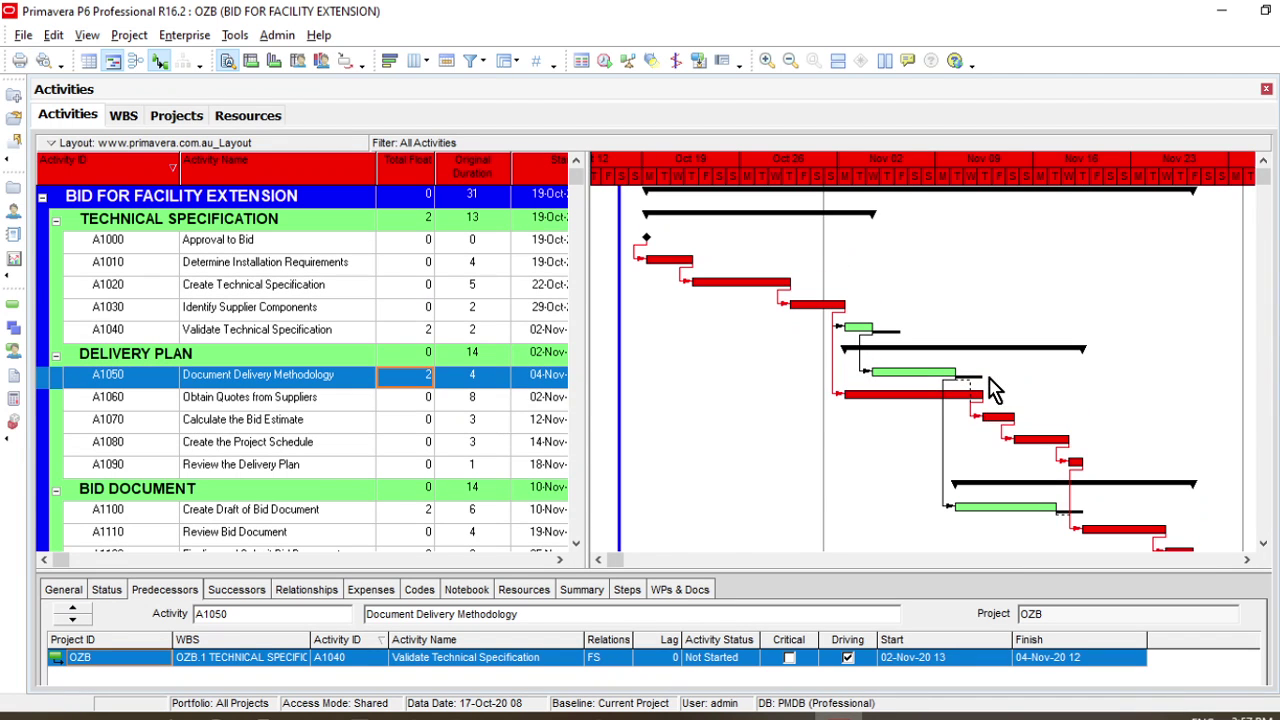
scroll(757, 386, "down", 2)
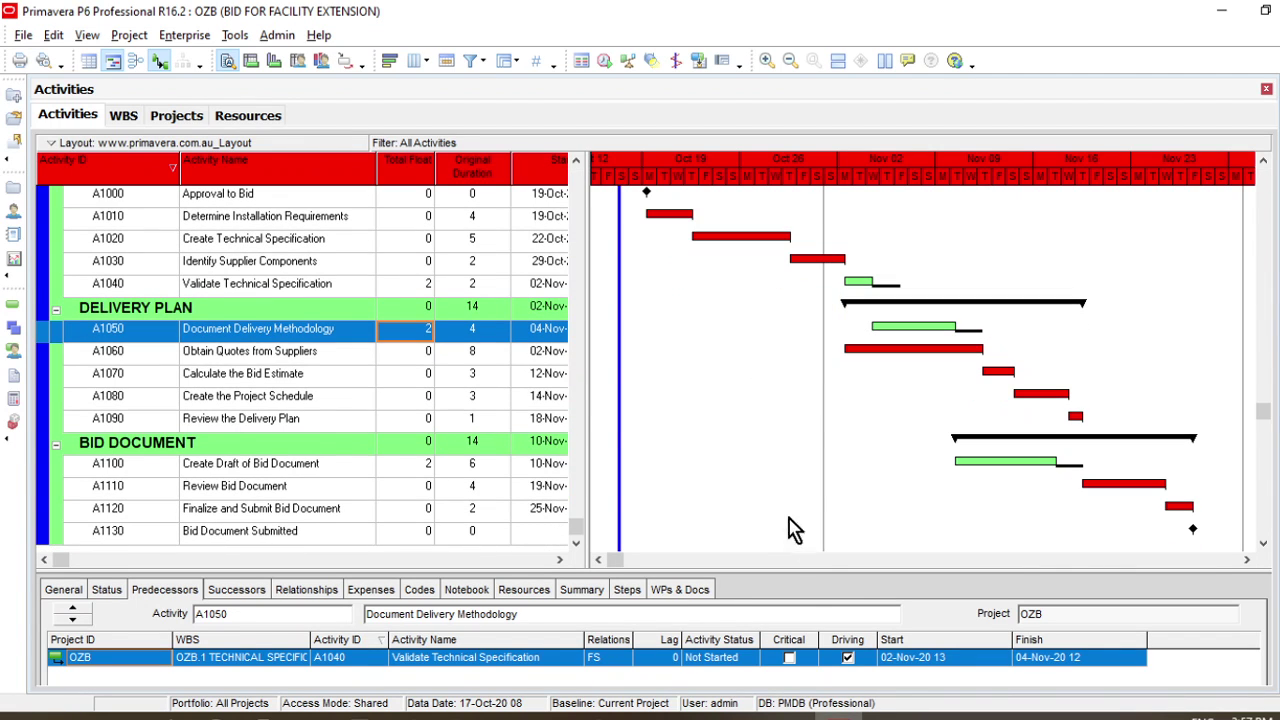
Enlarge the activity details area and select Validate Technical Specification to show its predecessor alongside its Gantt bar
scroll(810, 578, "right", 1)
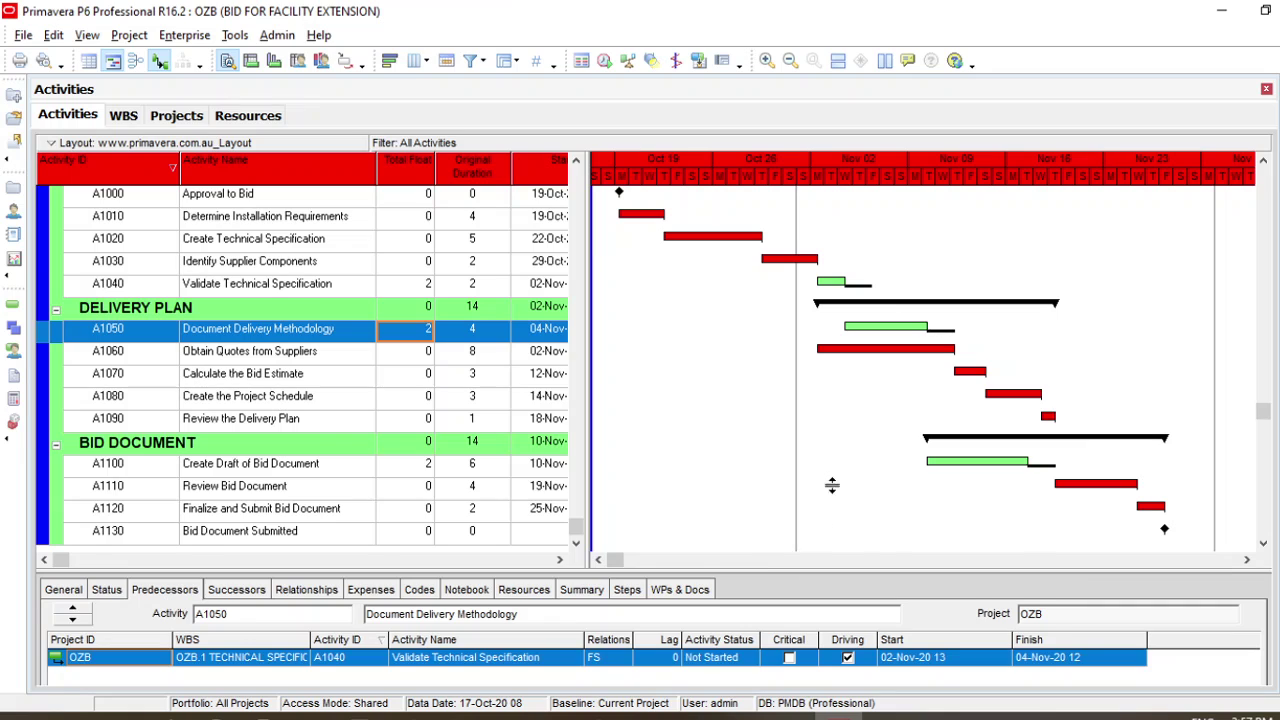
left_click_drag(831, 485, 831, 487)
left_click(655, 289)
scroll(655, 289, "up", 2)
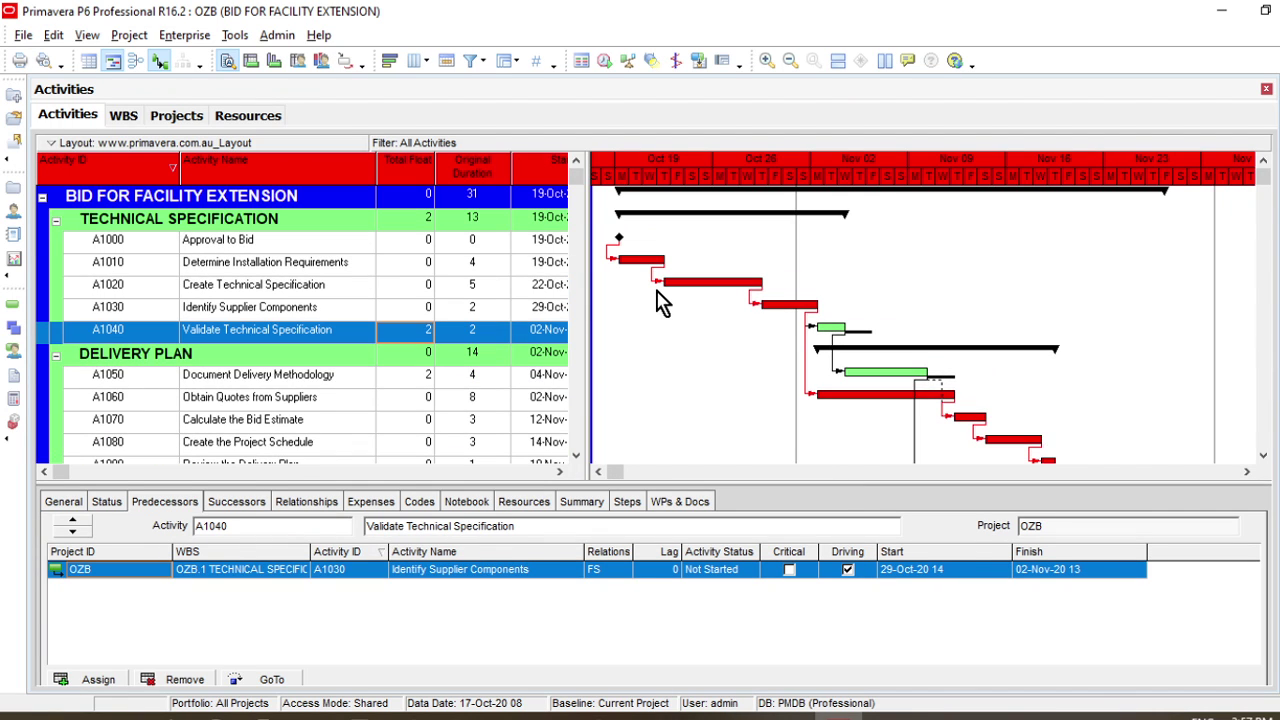
left_click(600, 471)
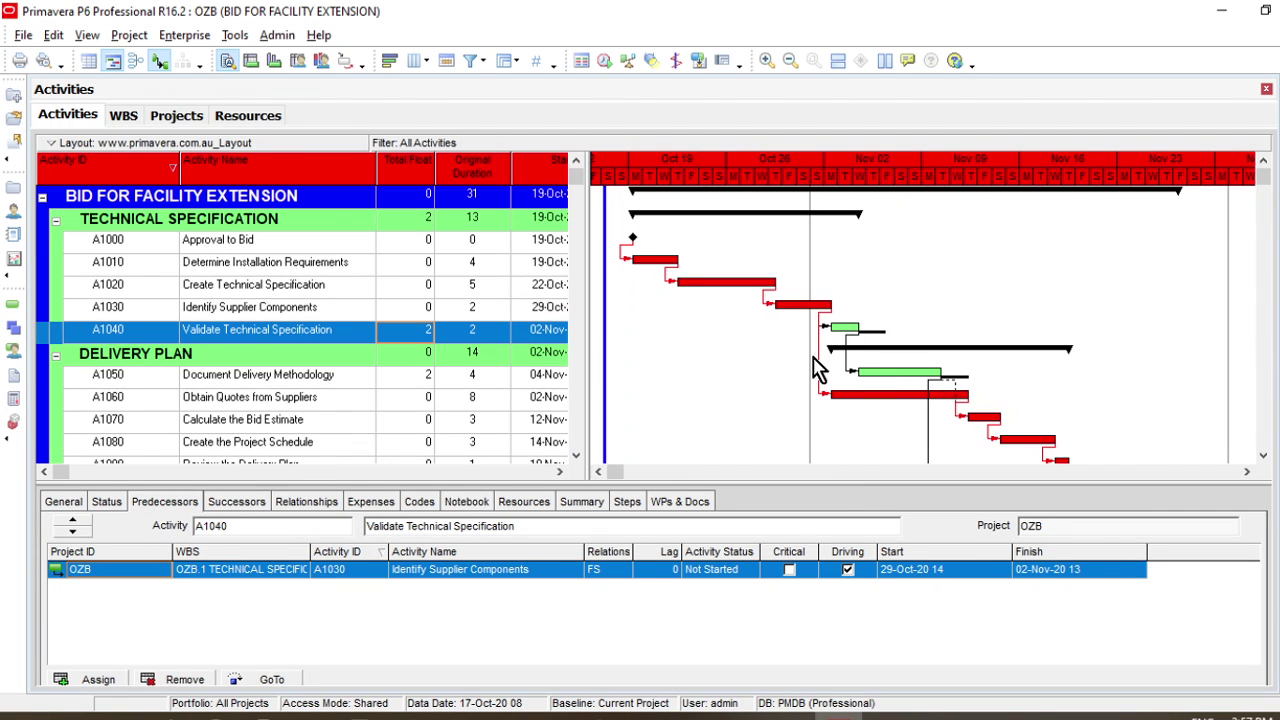